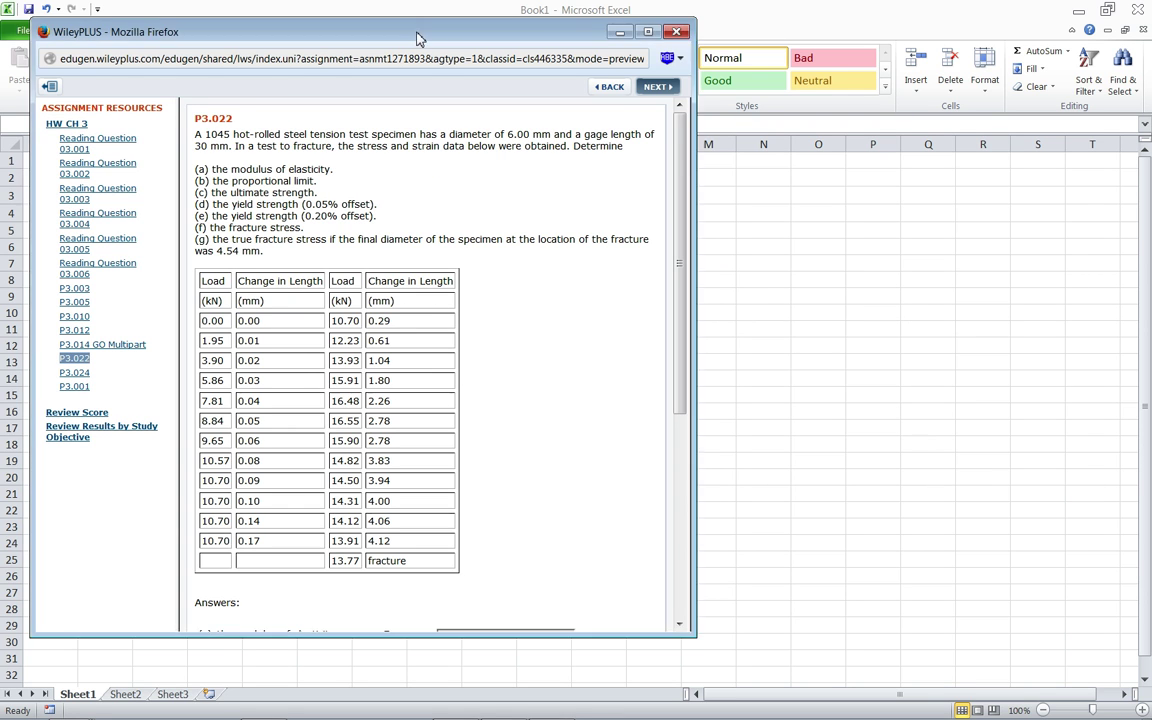
Move the problem window aside and compare the problem statement with the Excel sheet
drag(417, 38, 435, 40)
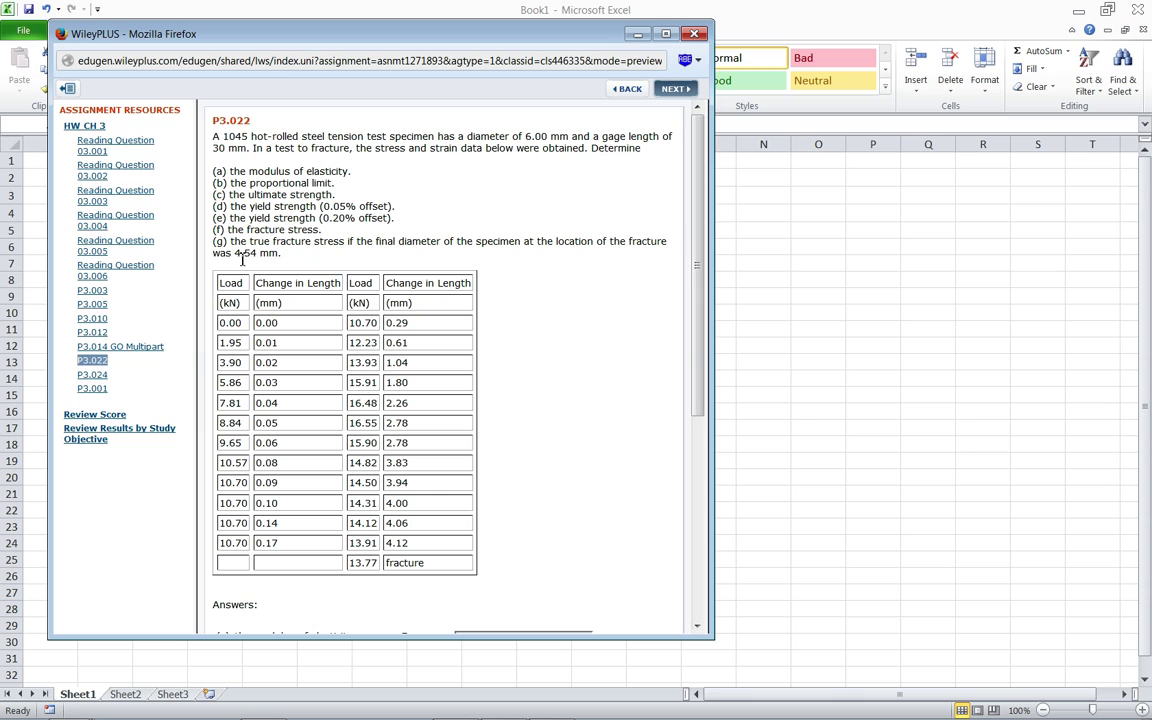
click(637, 34)
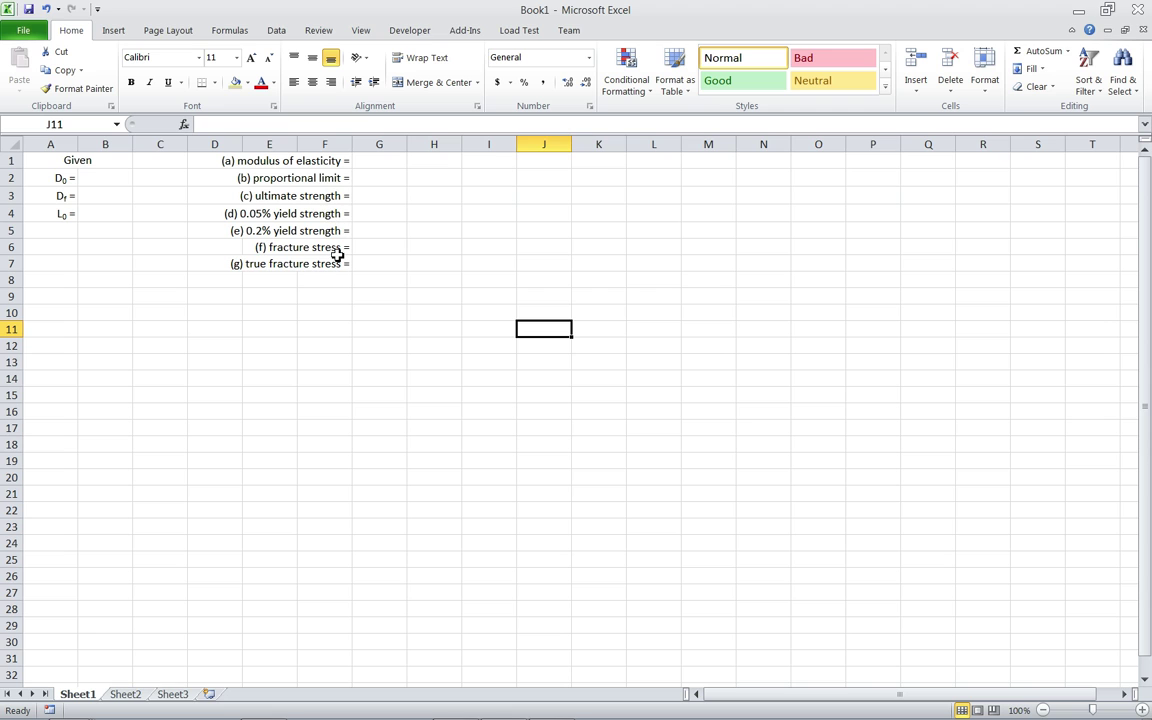
key(alt+Tab)
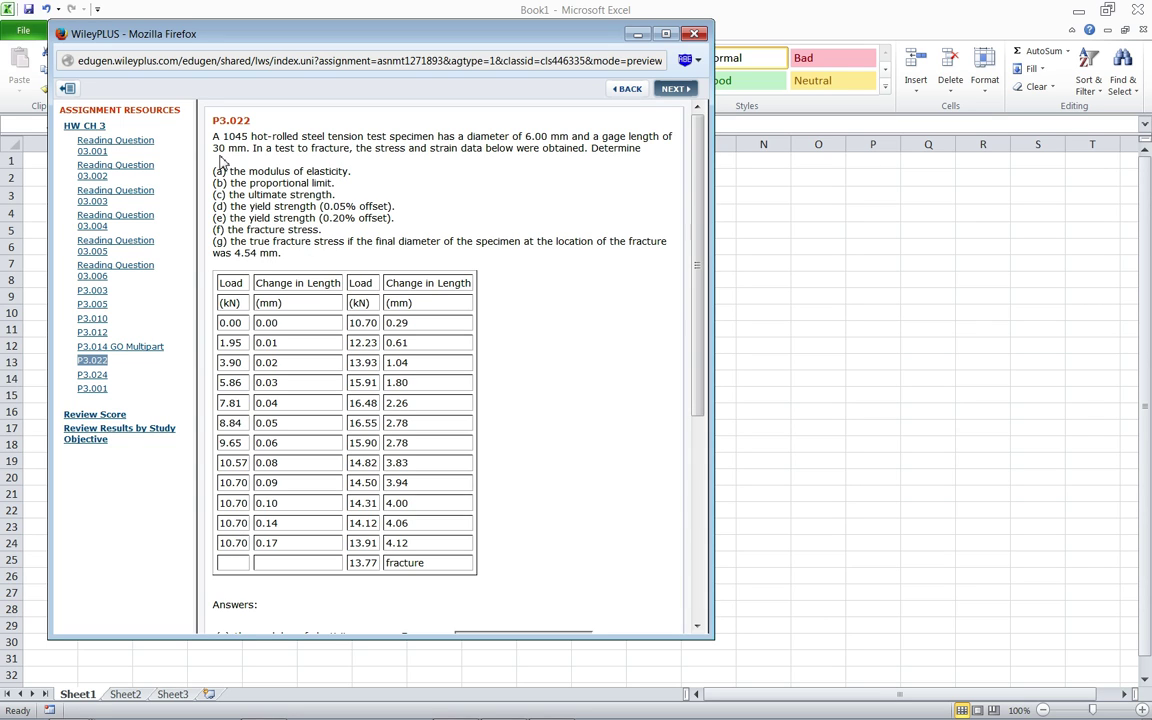
key(alt+Tab)
Enter D0 = 6, Df = 4.54 and L0 = 30 in B2:B4, then return to the problem page
click(100, 177)
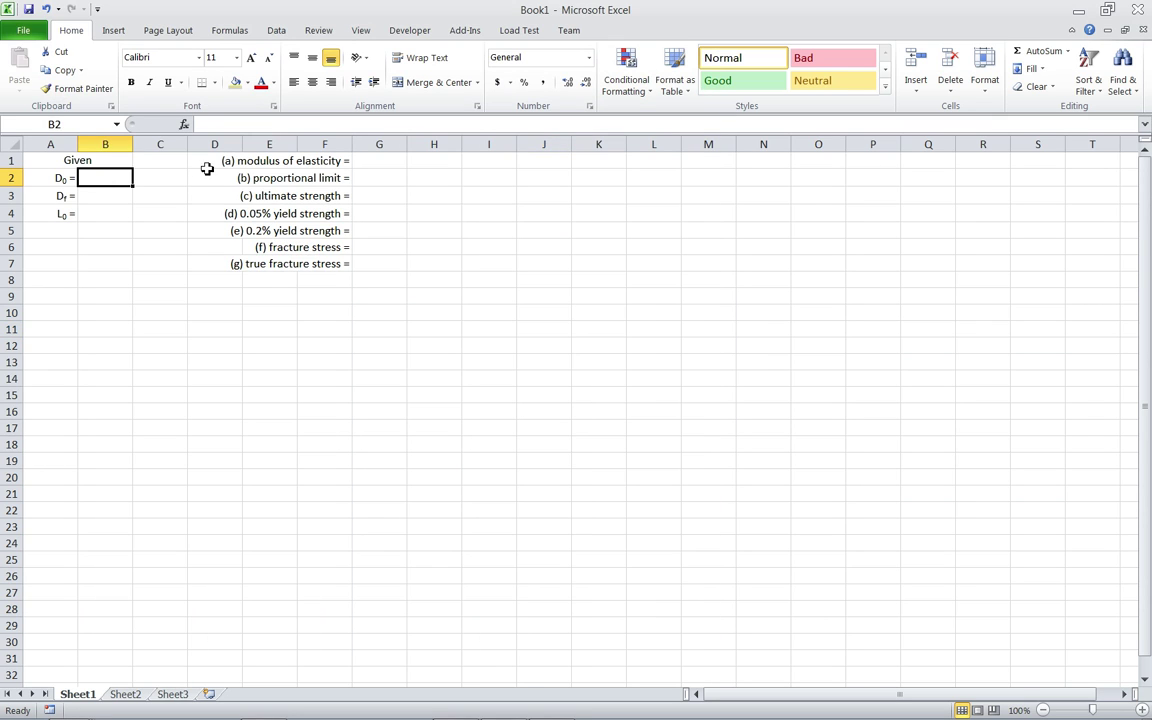
text(6)
key(Return)
text(4)
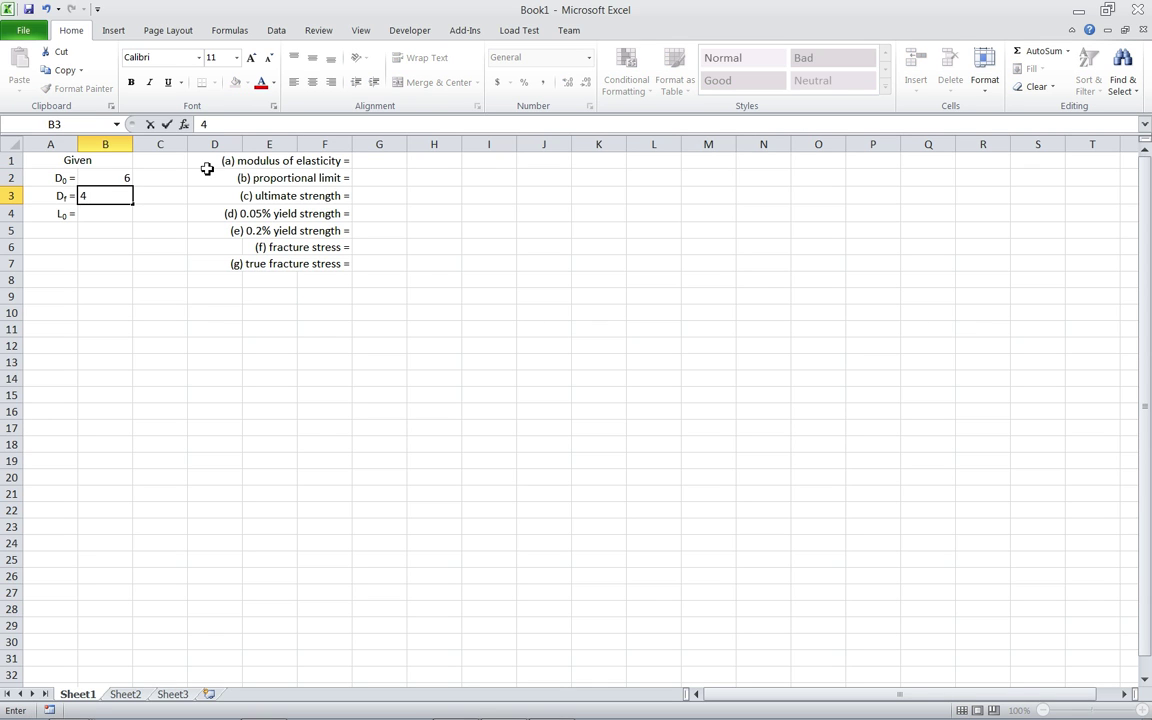
text(.54)
key(Return)
text(30)
key(Return)
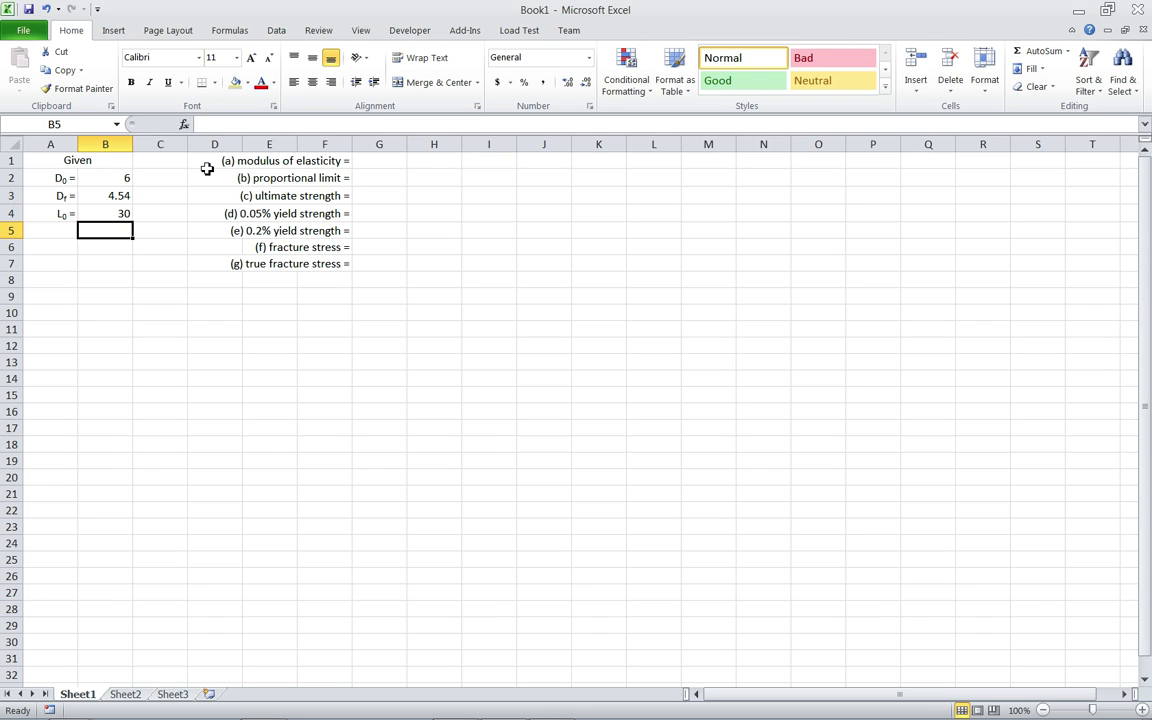
key(alt+Tab)
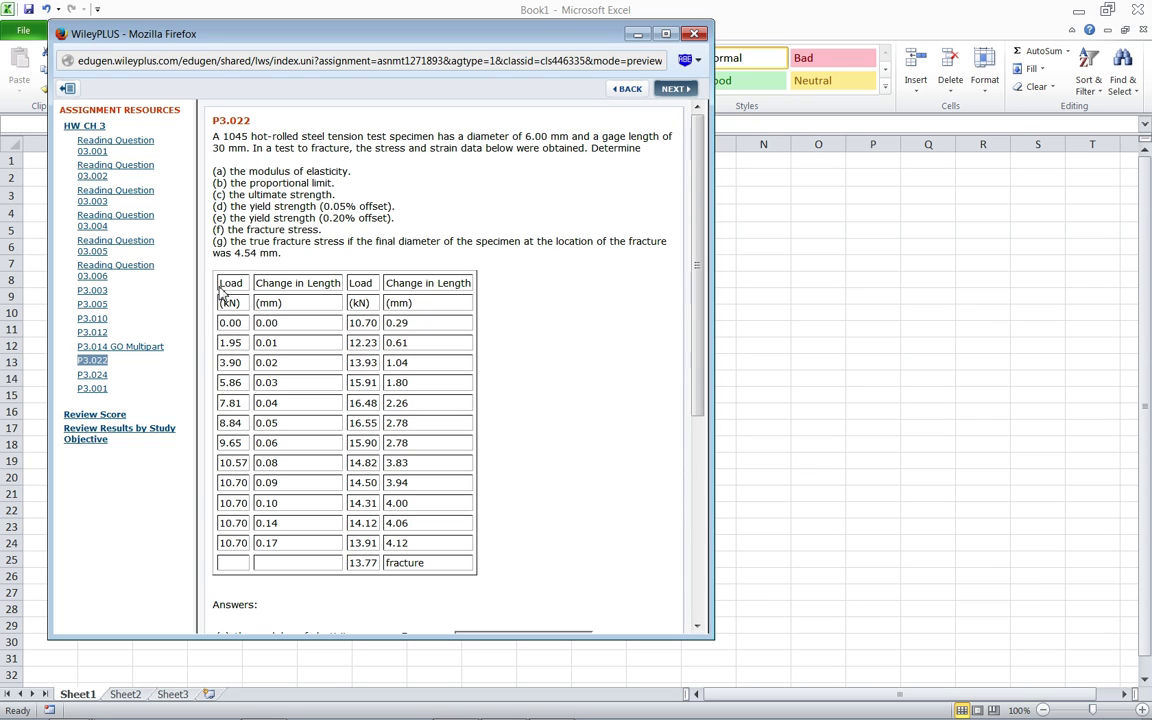
Copy the load and change-in-length data table from WileyPLUS and return to Excel
drag(222, 284, 450, 566)
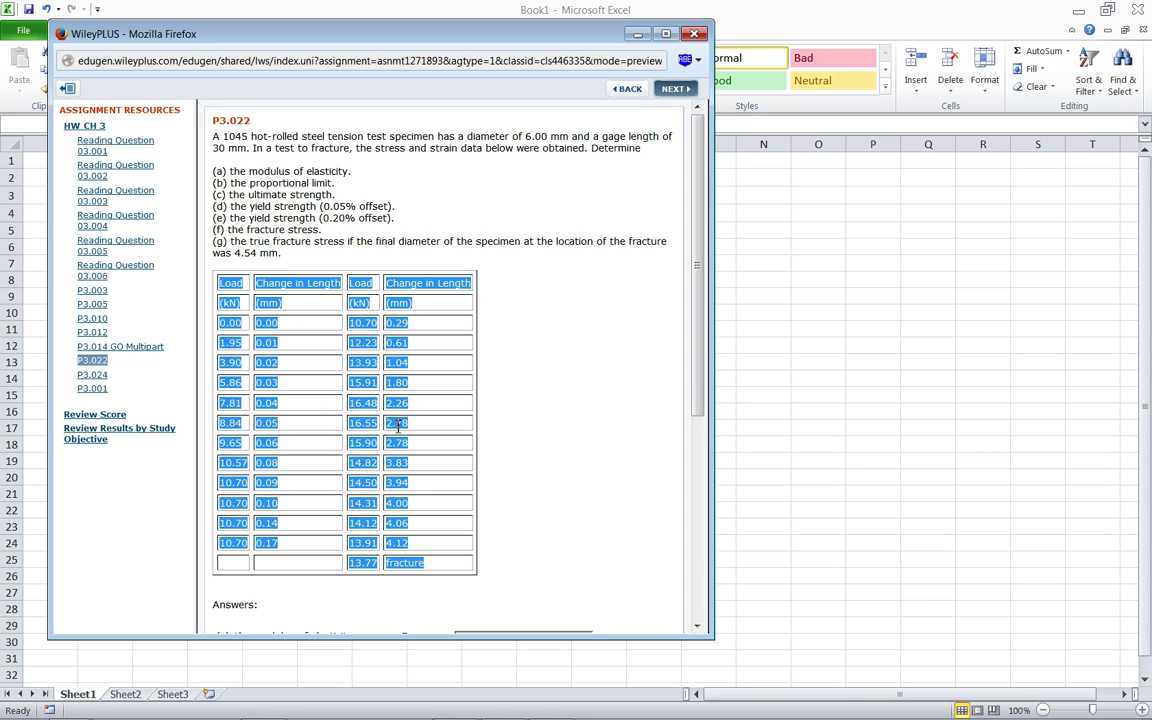
key(alt+Tab)
Paste the copied test data table at cell A9
click(67, 297)
text(Load	Change in Length	Load	Change in Length (kN)	(mm)	(kN)	(mm) 0	0	10.7	0.29 1.95	0.01	12.23	0.61 3.9	0.02	13.93	1.04 5.86	0.03	15.91	1.8 7.81	0.04	16.48	2.26 8.84	0.05	16.55	2.78 9.65	0.06	15.9	2.78 10.57	0.08	14.82	3.83 10.7	0.09	14.5	3.94 10.7	0.1	14.31	4 10.7	0.14	14.12	4.06 10.7	0.17	13.91	4.12 		13.77	fracture)
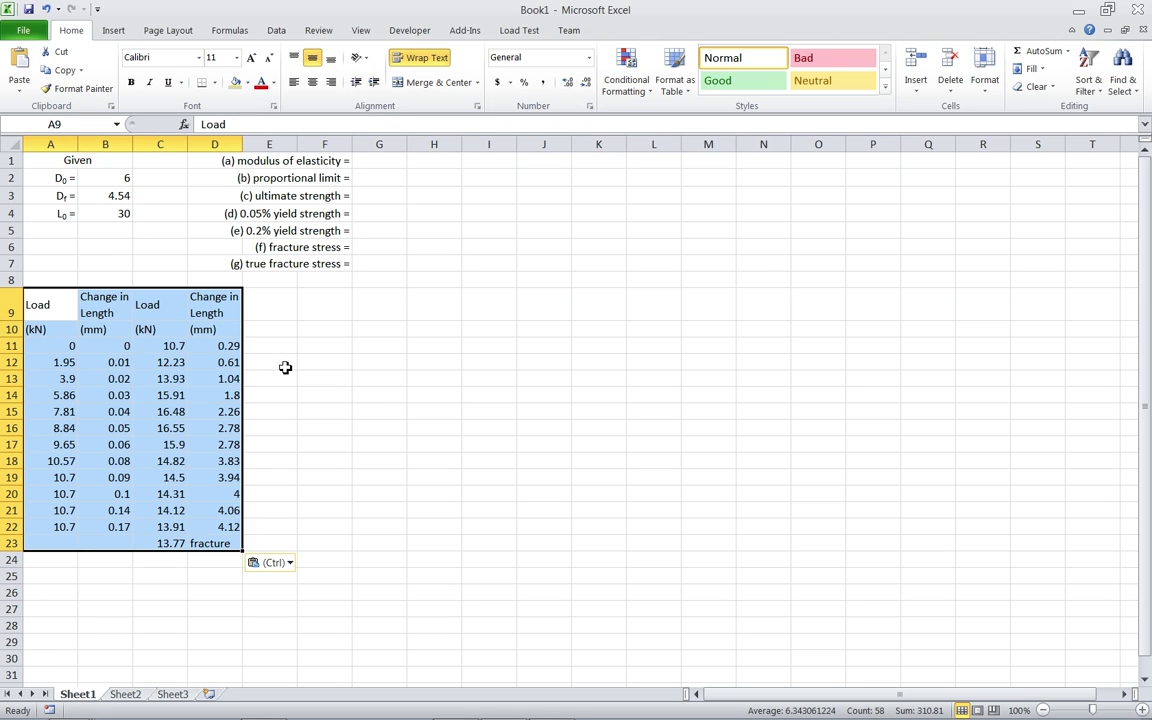
click(324, 408)
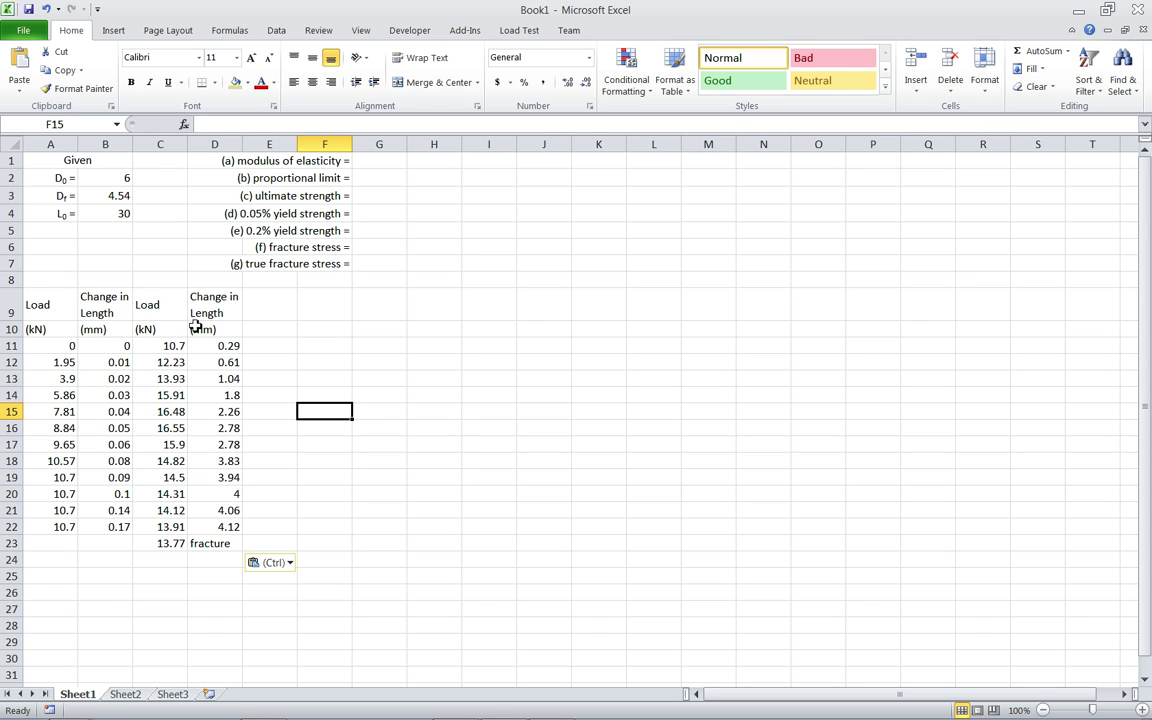
scroll(222, 428, down, 1)
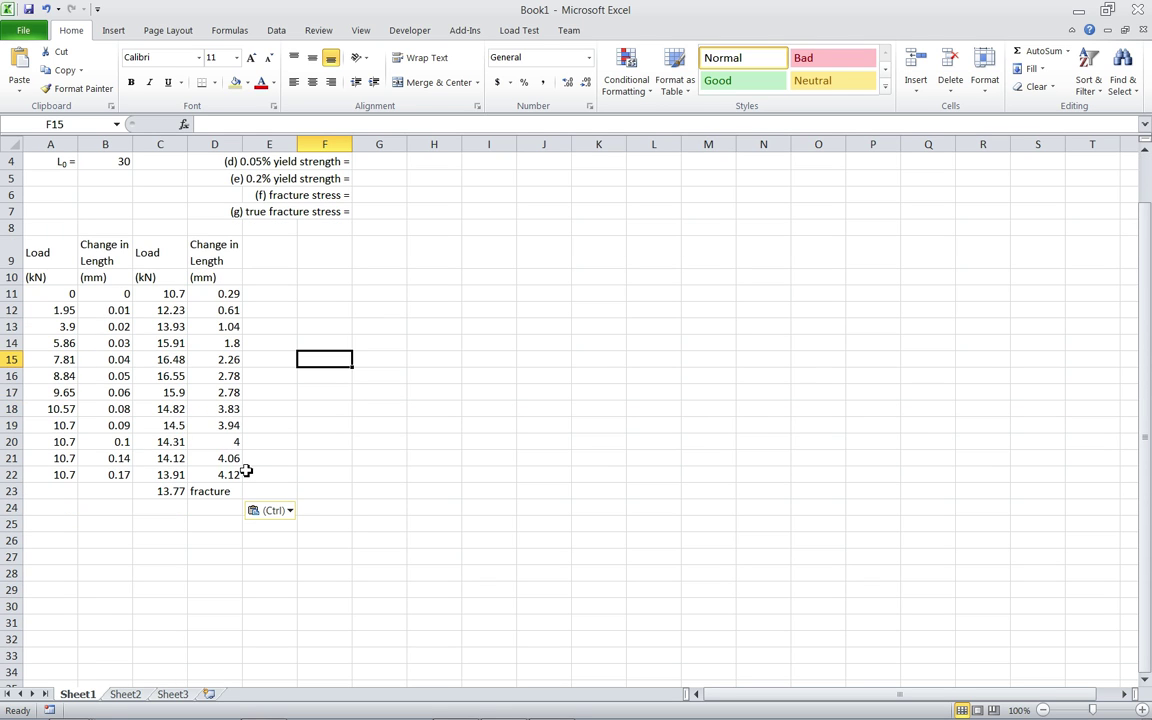
scroll(130, 432, up, 1)
scroll(141, 436, down, 1)
scroll(141, 436, down, 1)
Stack the second data block C11:D23 below the first at A23 and delete the leftover headers in C9:D10
click(160, 242)
drag(160, 242, 226, 437)
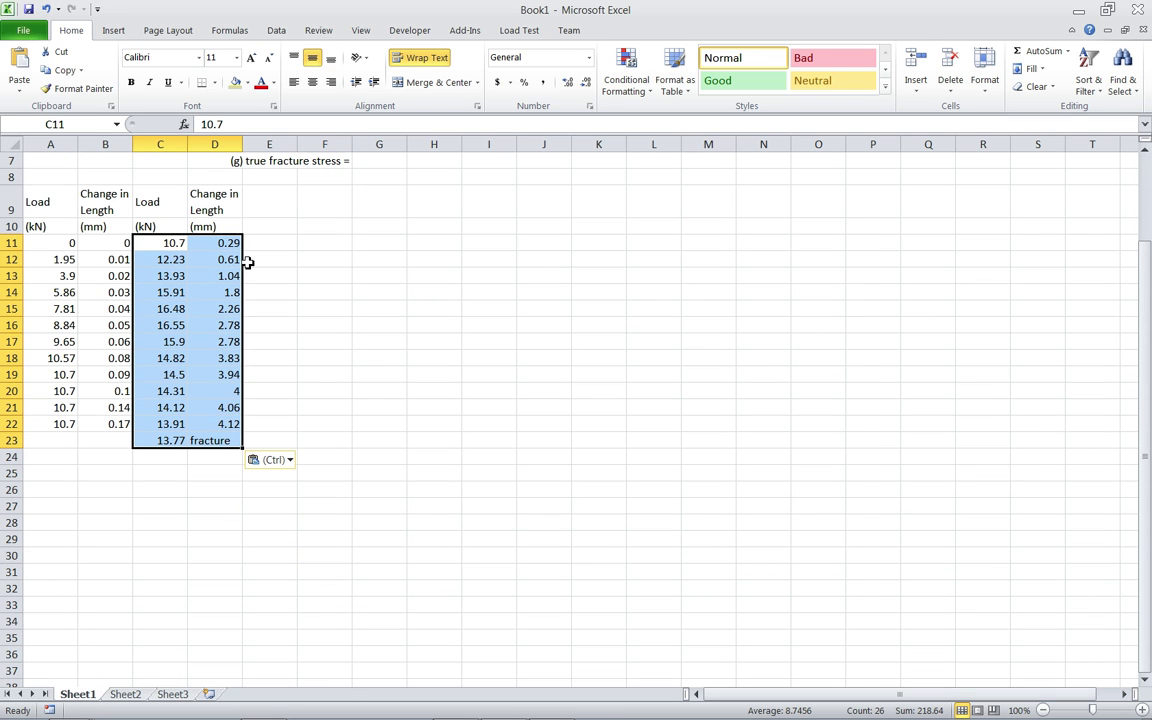
drag(243, 265, 104, 465)
click(223, 433)
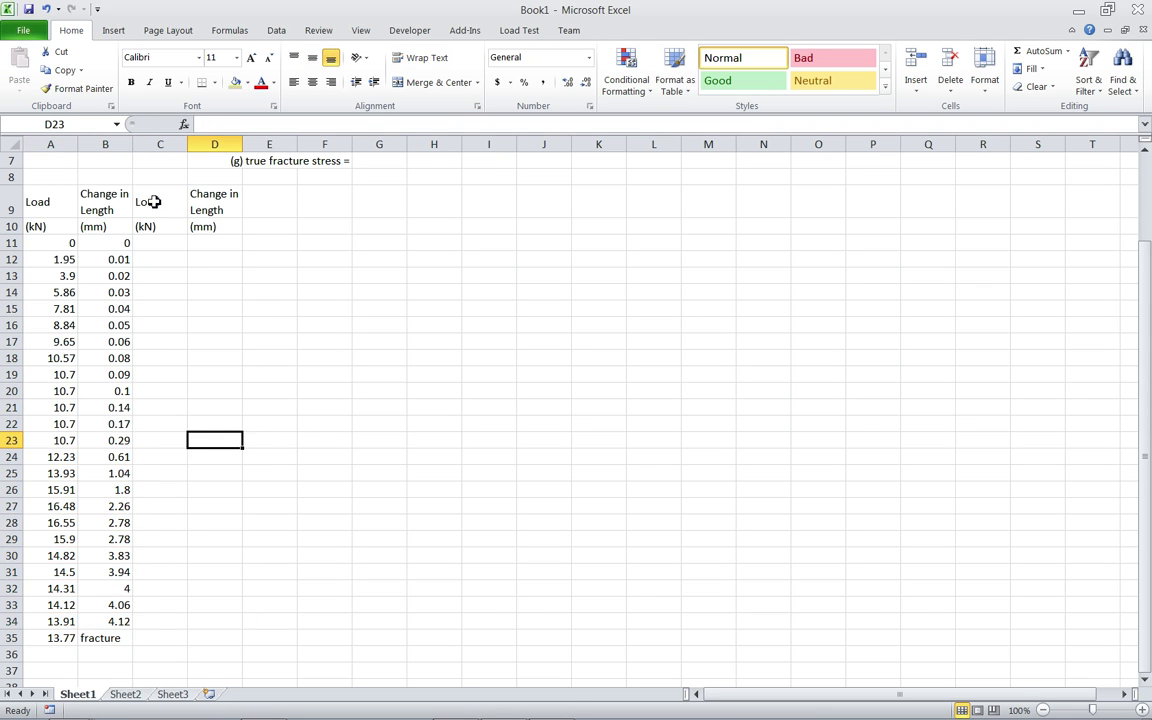
drag(148, 198, 200, 231)
key(Delete)
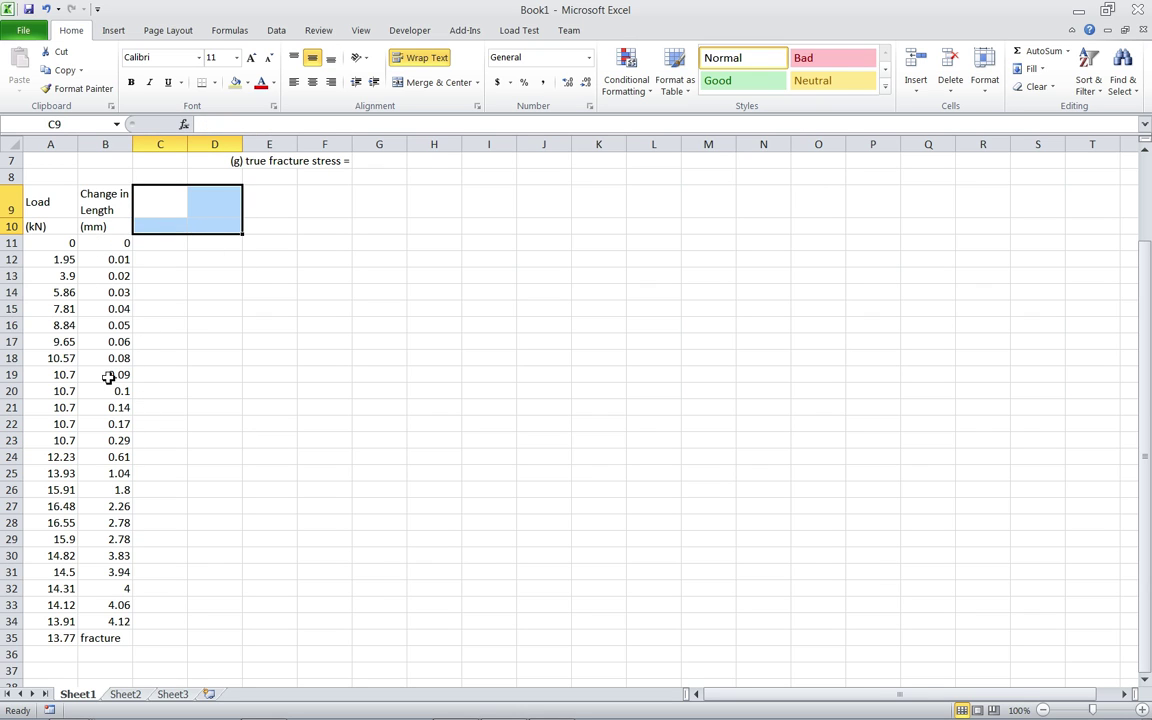
Move the change-in-length values from column B into column C, leaving B9 empty
scroll(172, 527, up, 2)
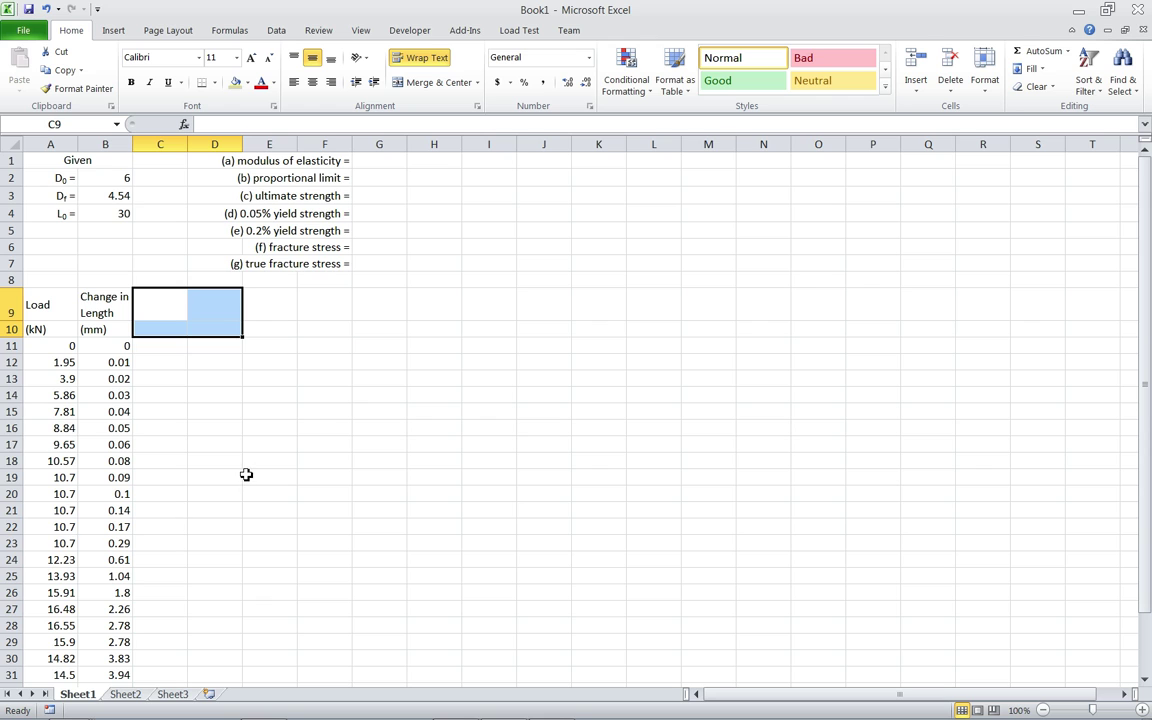
scroll(208, 432, down, 1)
scroll(214, 387, down, 1)
drag(105, 200, 115, 638)
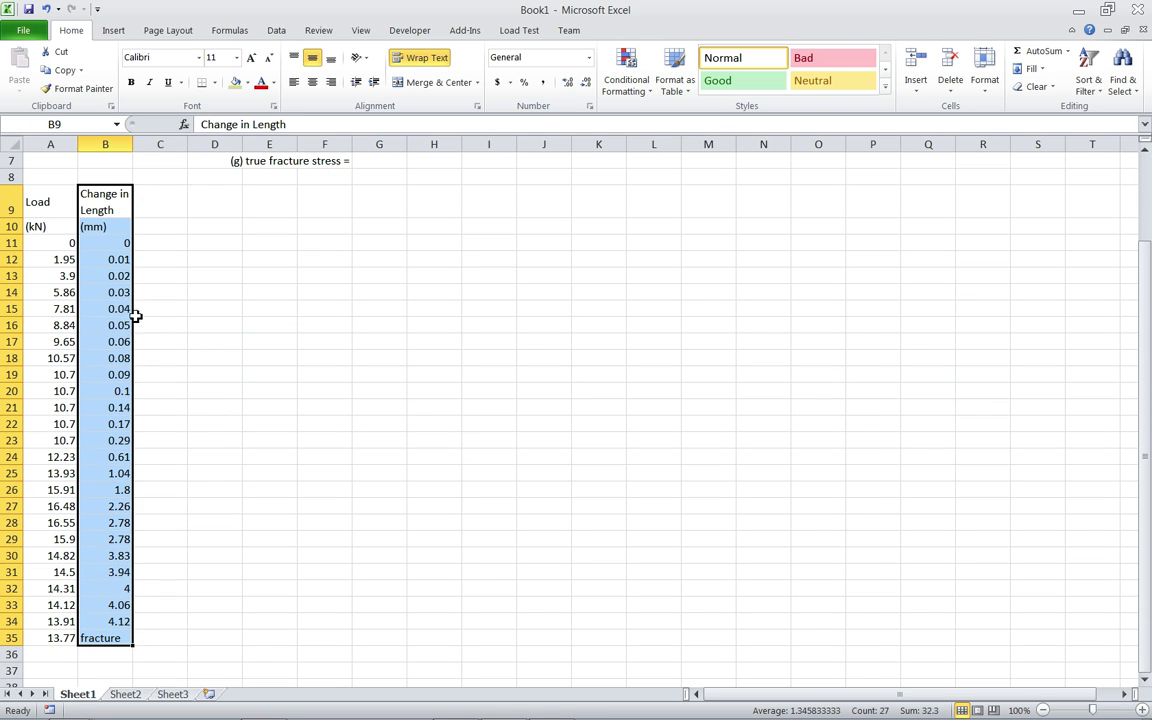
drag(134, 318, 156, 320)
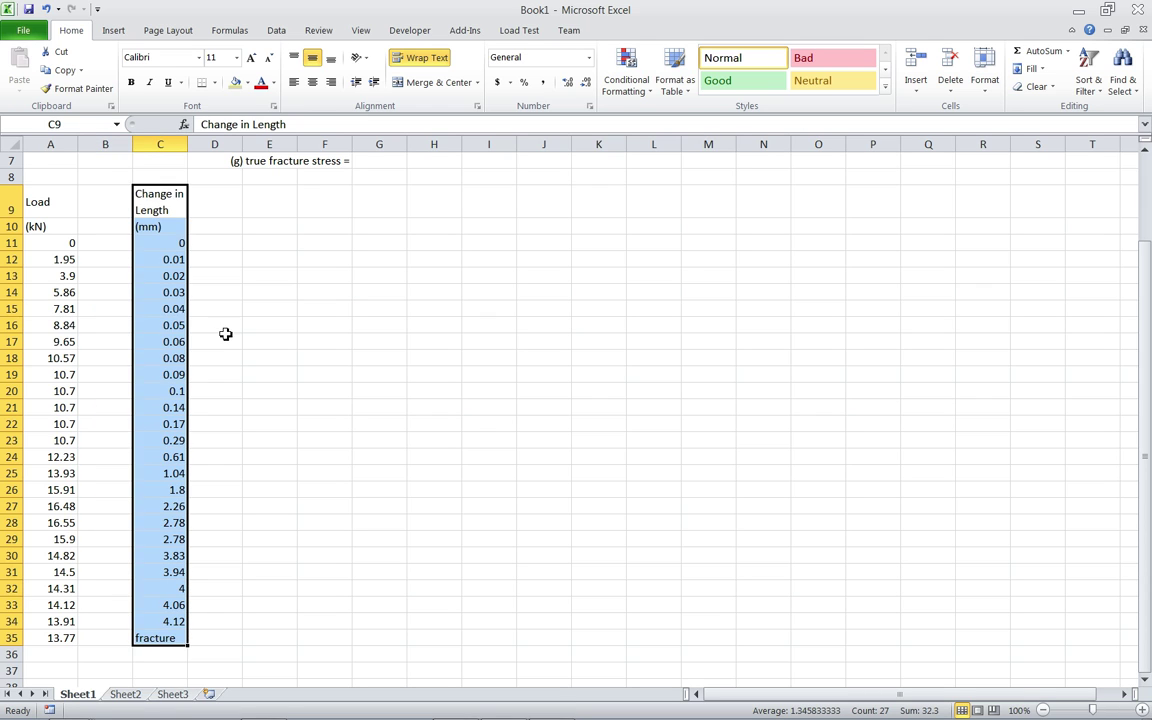
click(115, 205)
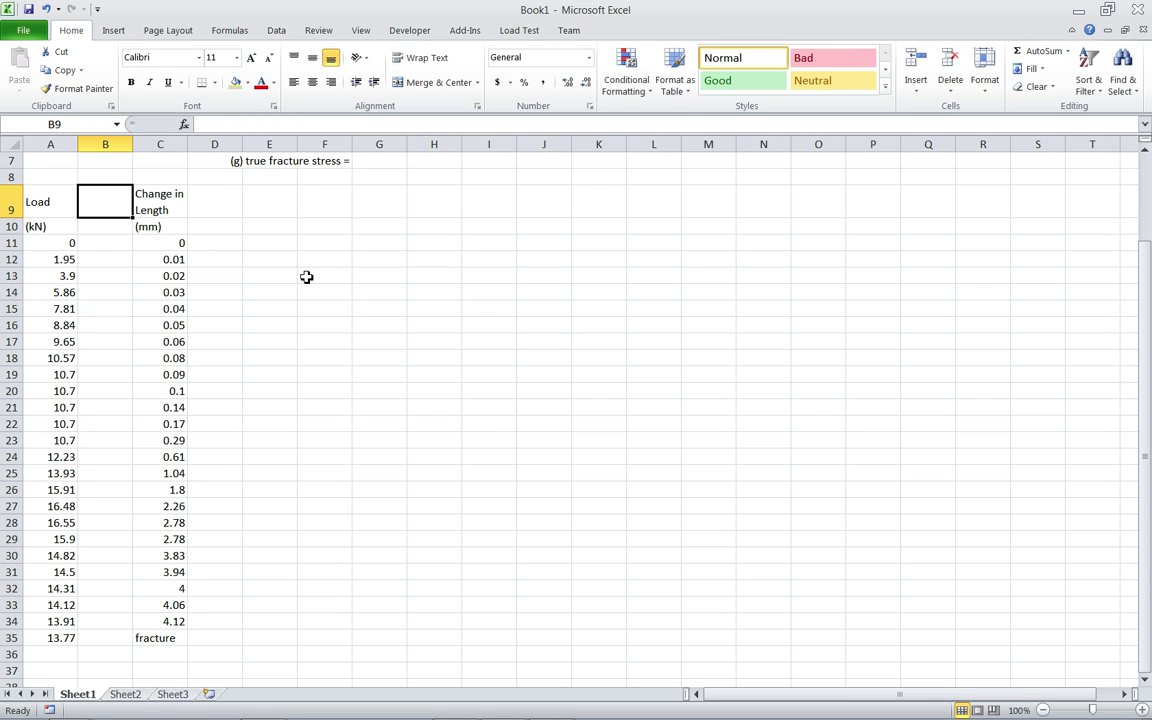
Label column B 'Stress' in B9 and 'Mpa' in B10, and begin a formula in B11
text(Stress)
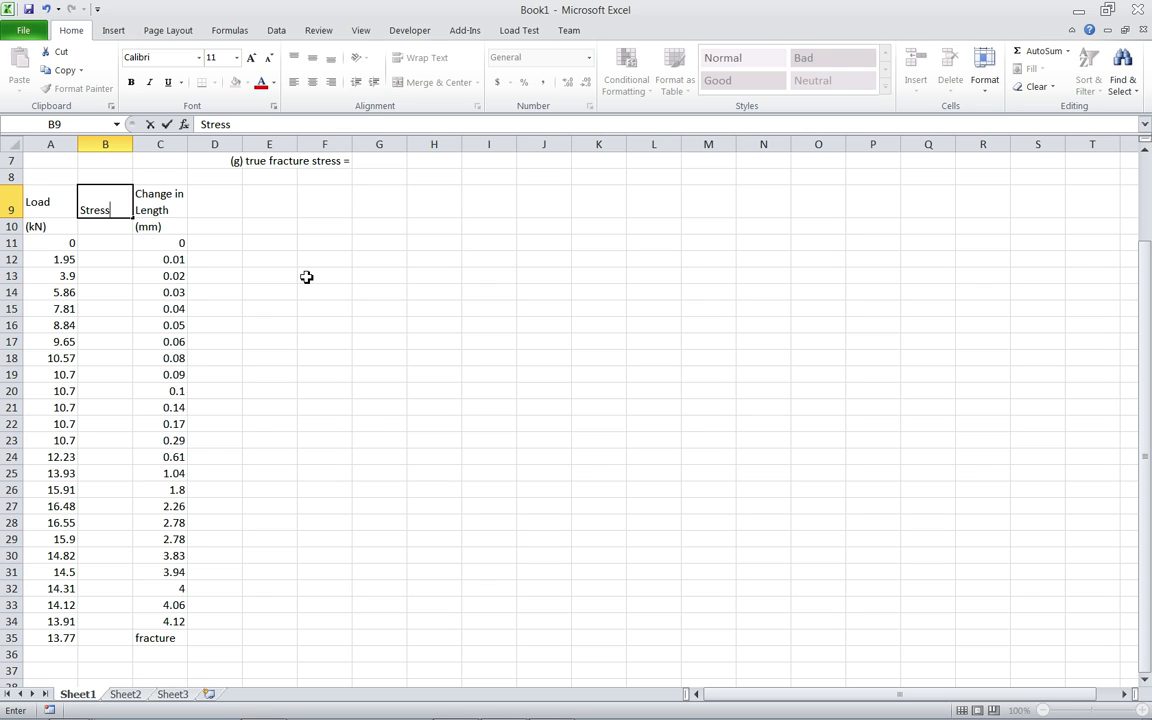
key(Return)
text(Mpa)
key(Return)
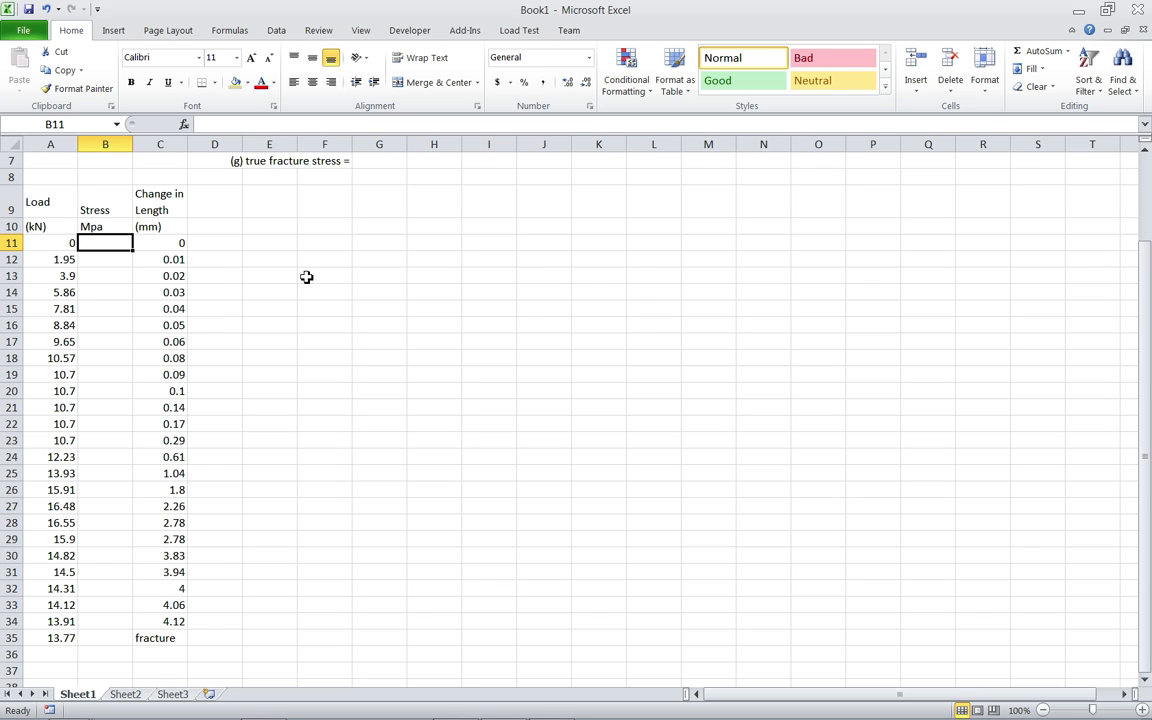
text(=)
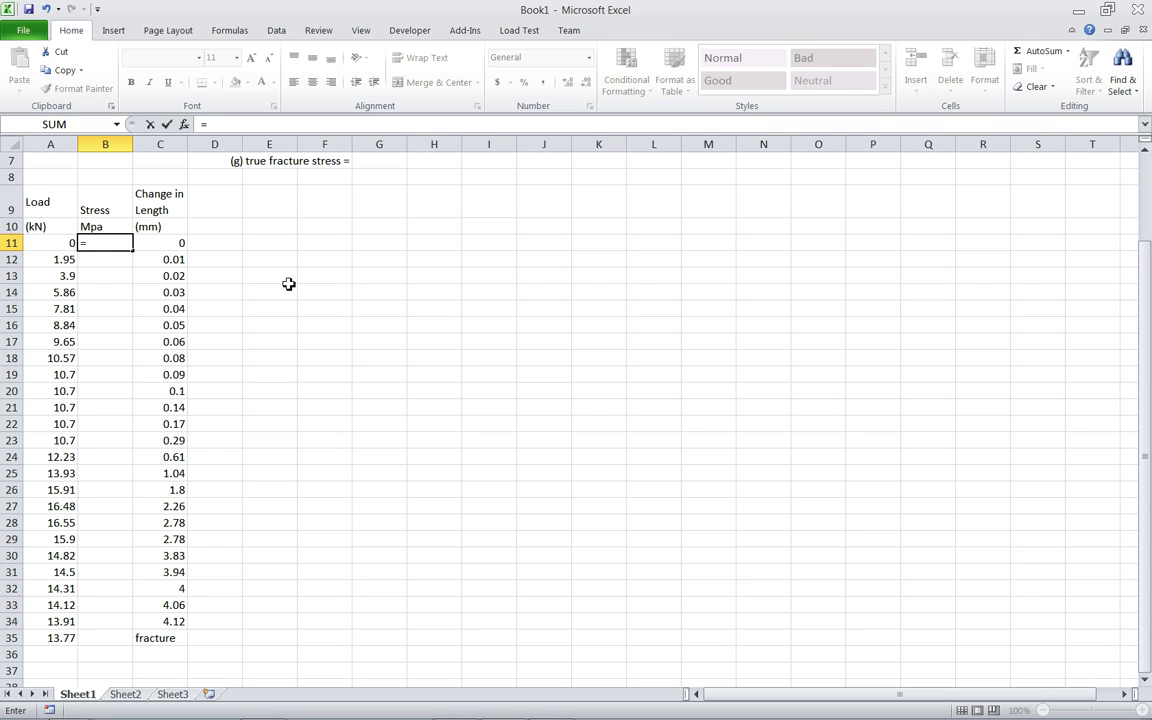
Enter =A11*1000/(PI()/4*$B$2) in B11, which shows 0 for the zero-load row
click(48, 245)
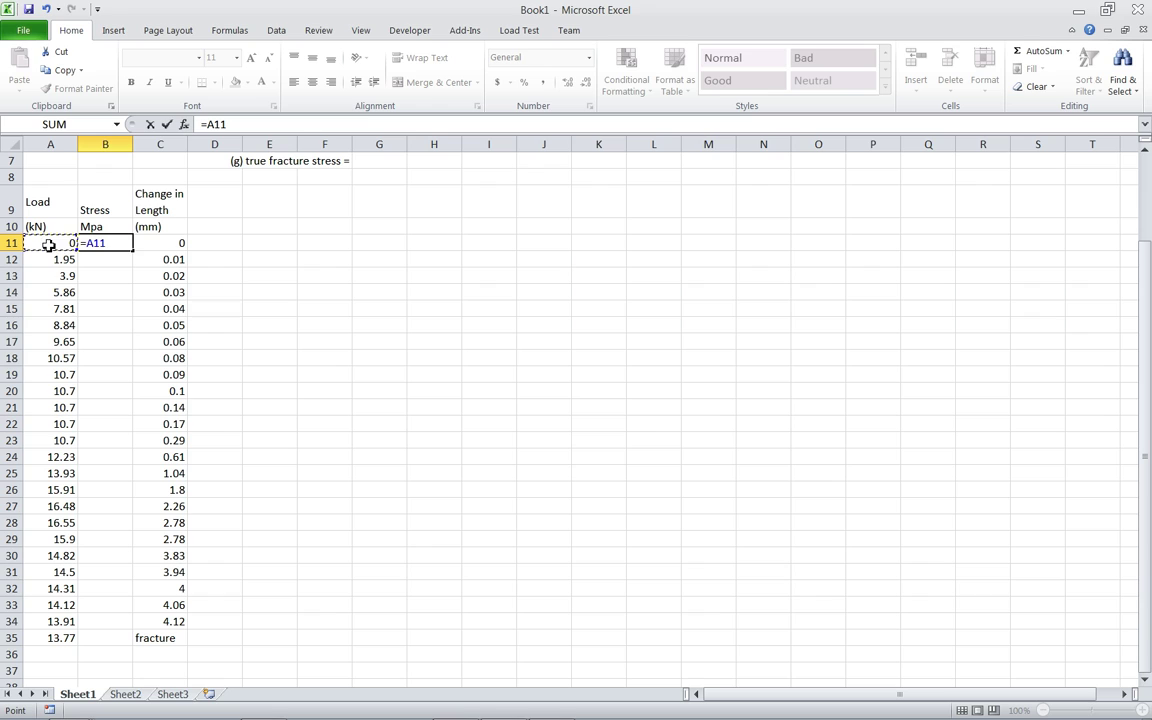
text(*1000)
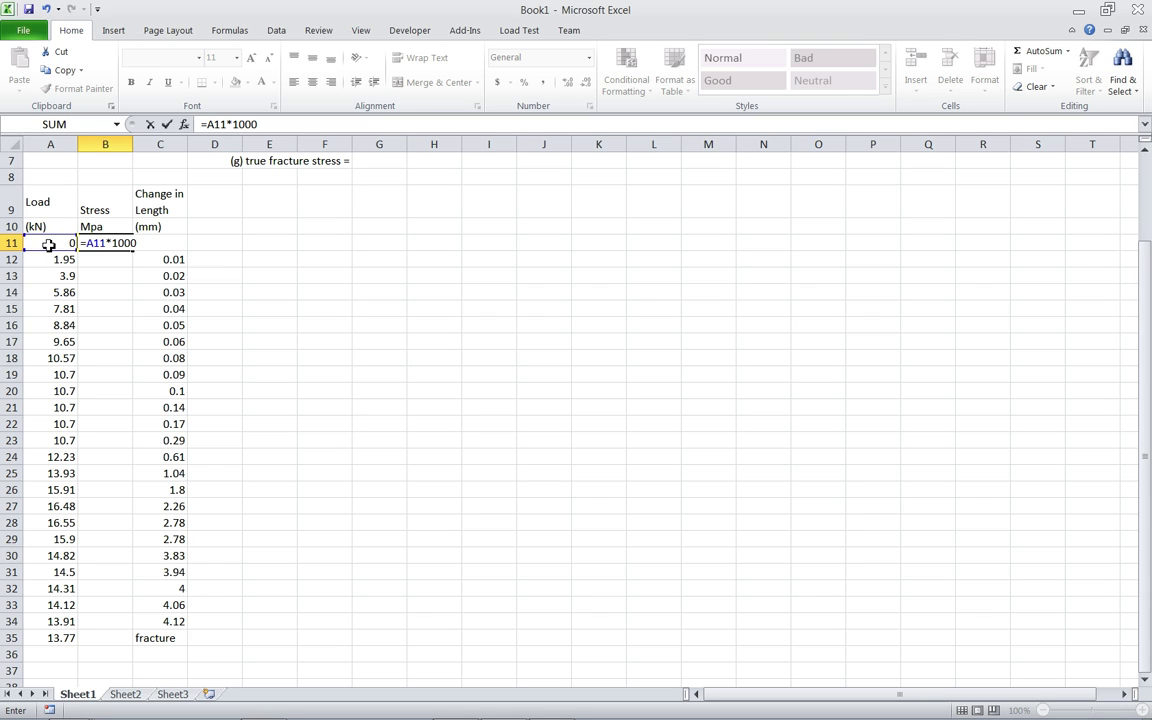
text(/)
text(()
text(pi)
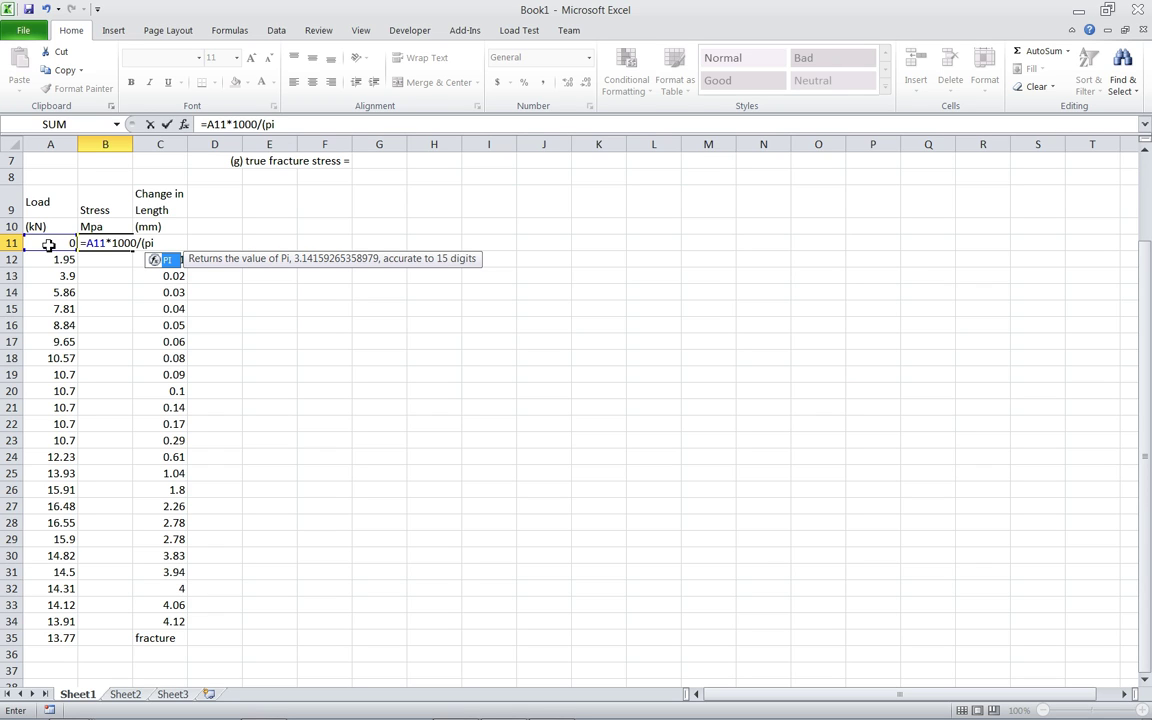
text(()/4*)
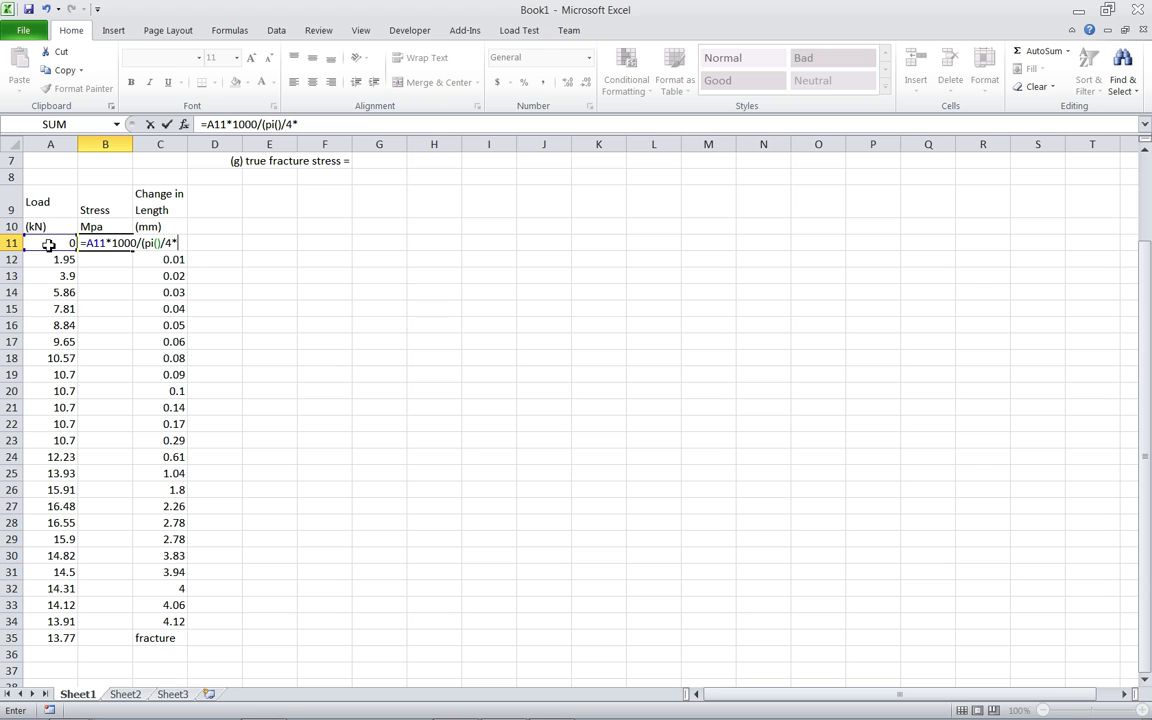
scroll(62, 275, up, 2)
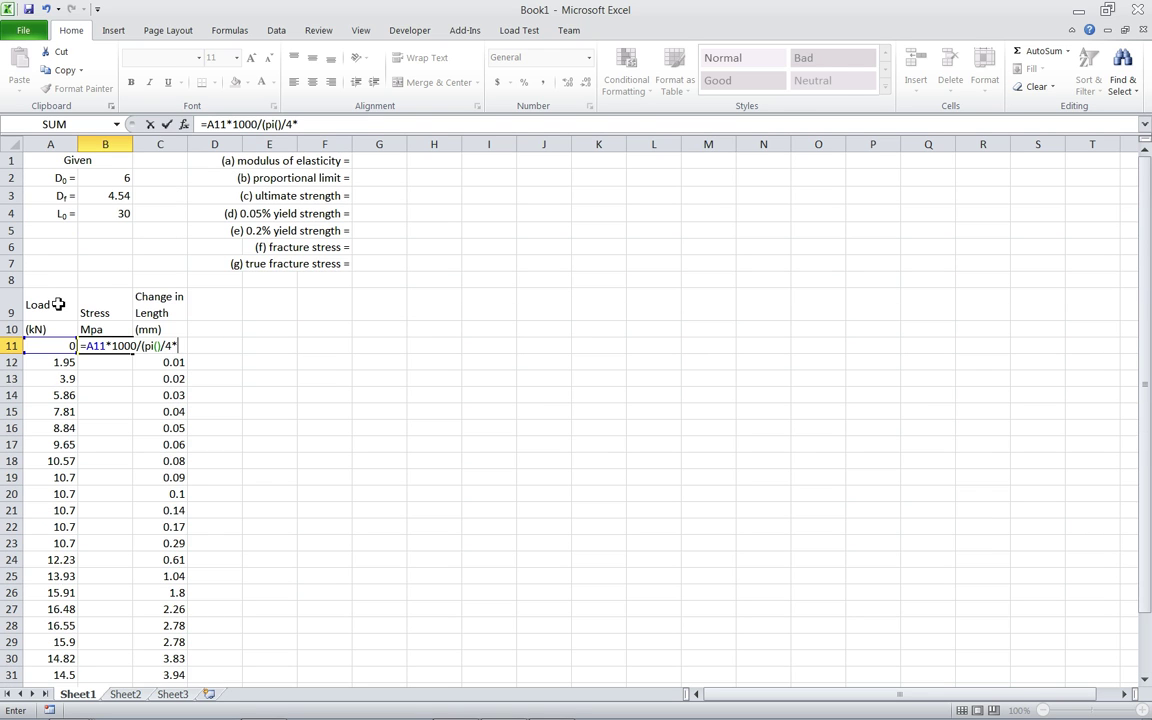
click(117, 178)
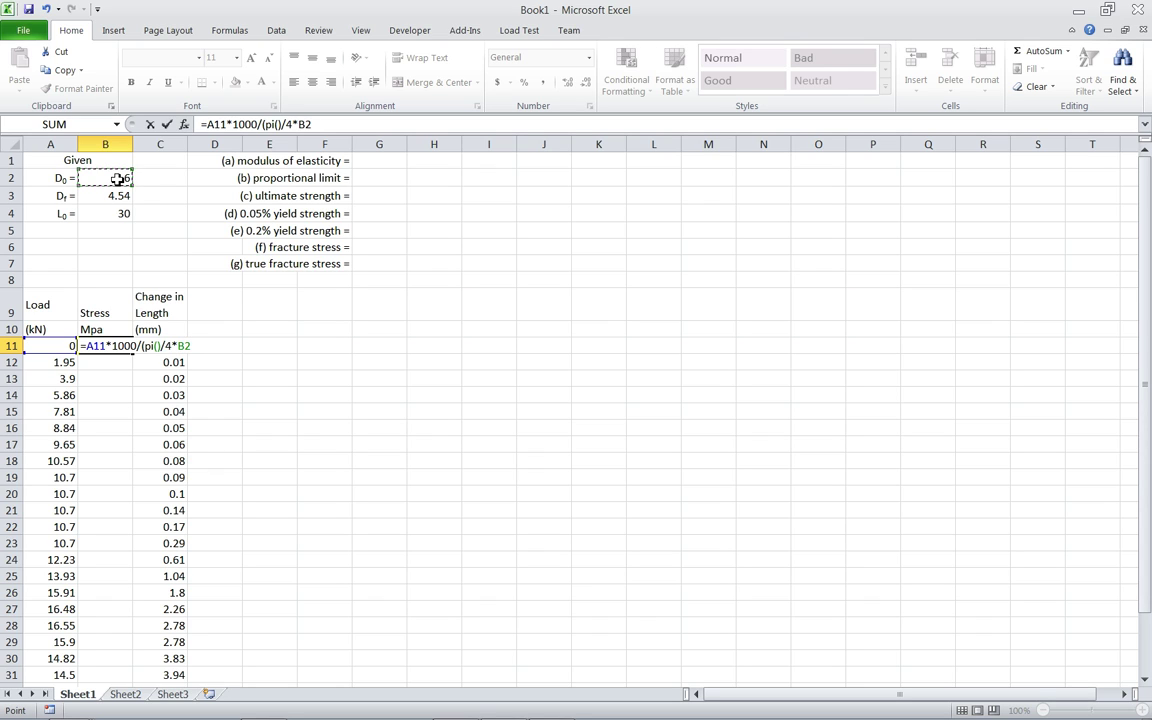
key(F4)
text())
key(Return)
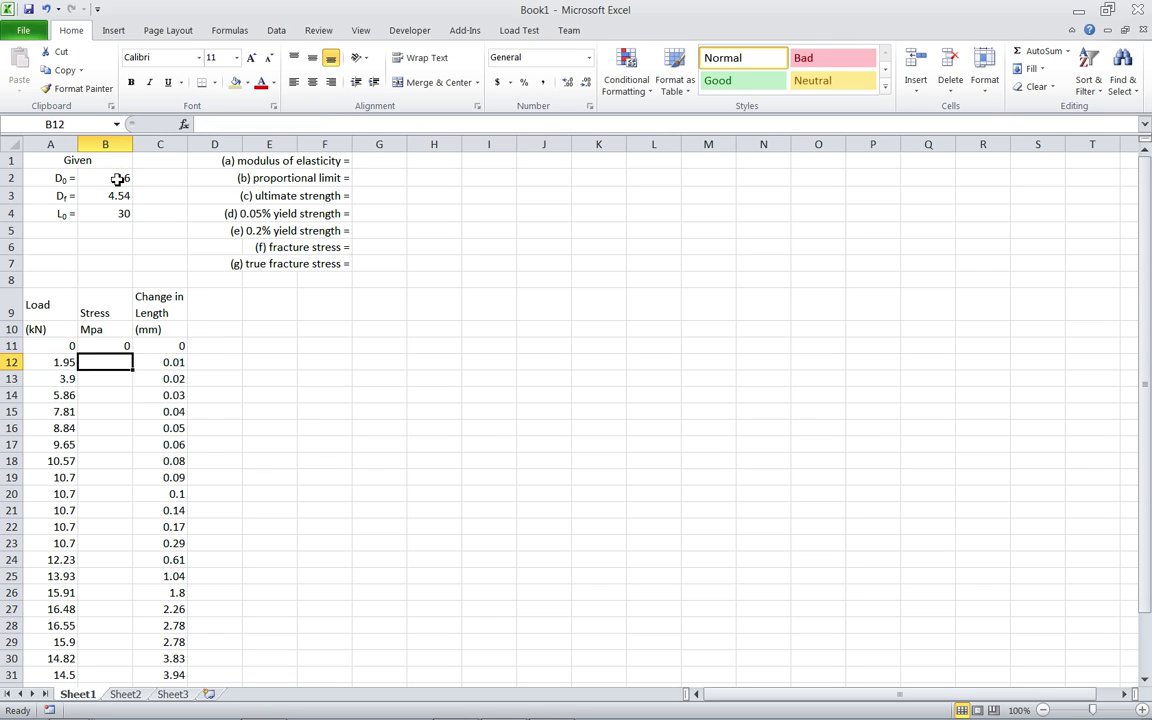
scroll(115, 188, down, 2)
Copy the stress formula down to row 35, then square $B$2 in B11's formula
click(105, 243)
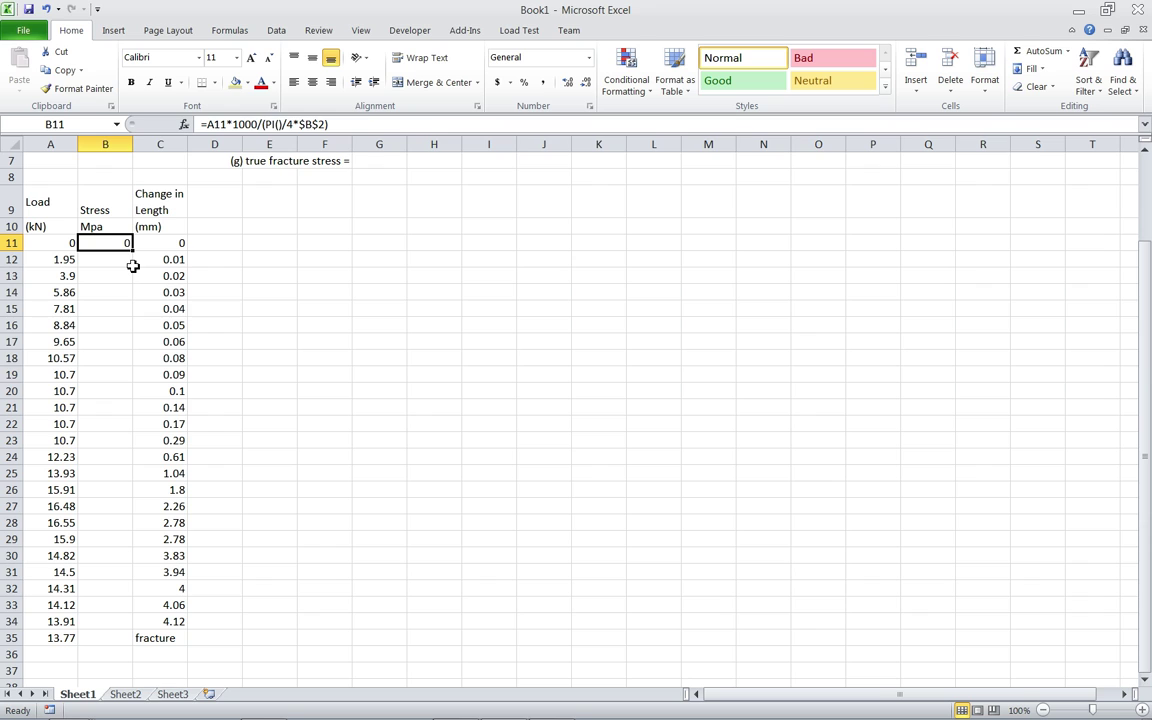
drag(136, 252, 138, 642)
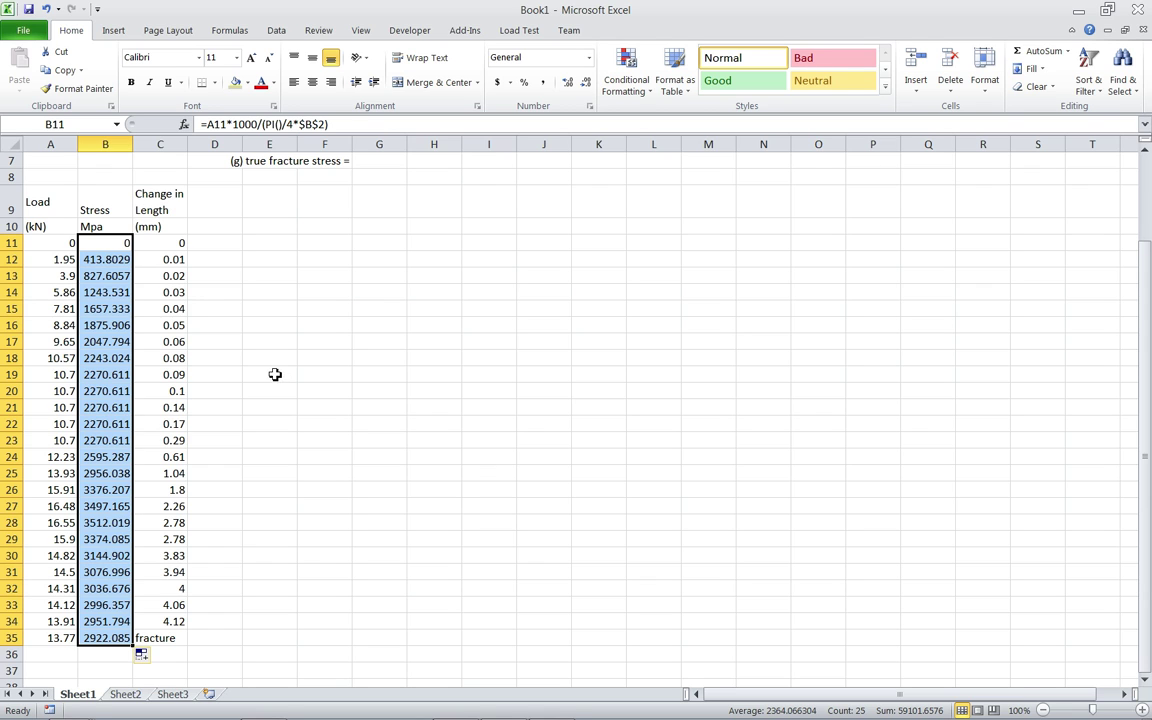
click(122, 245)
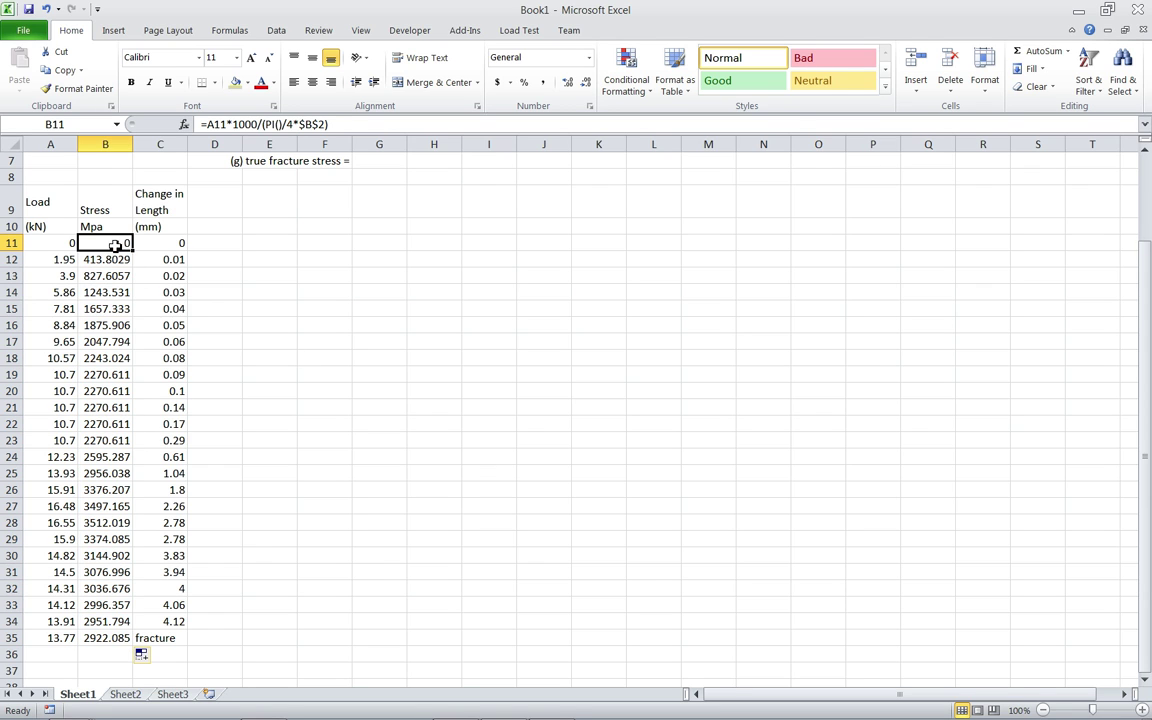
click(324, 124)
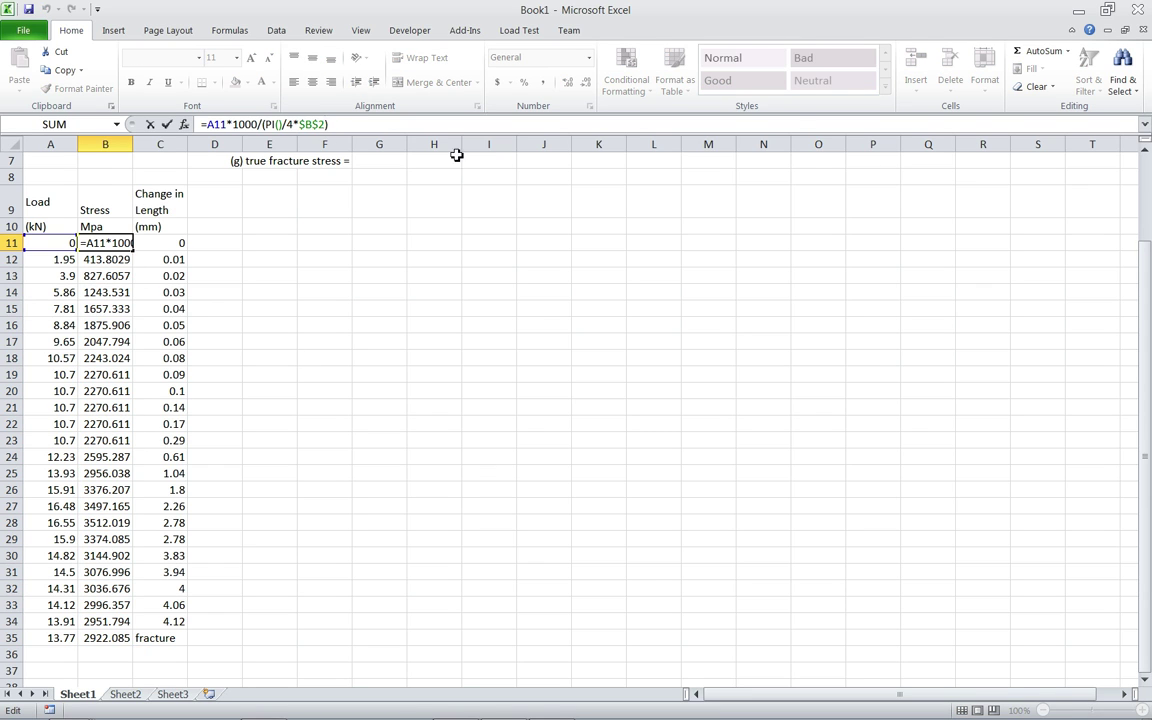
key(Right)
text(^)
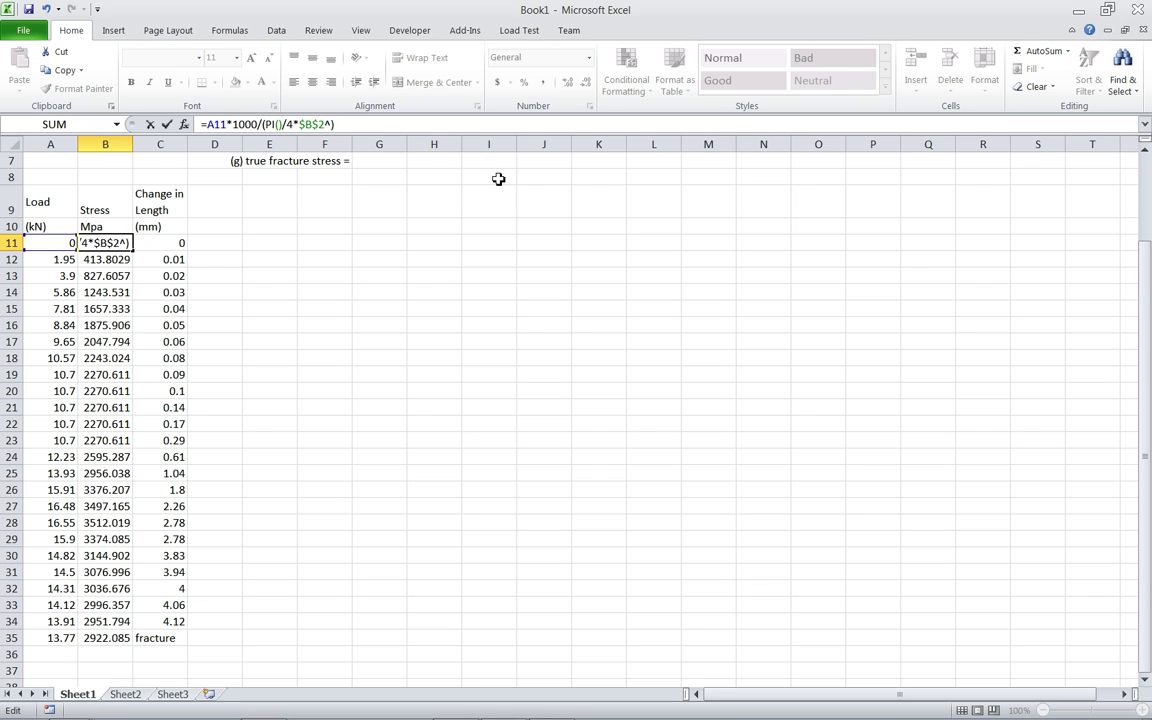
text(2)
key(Return)
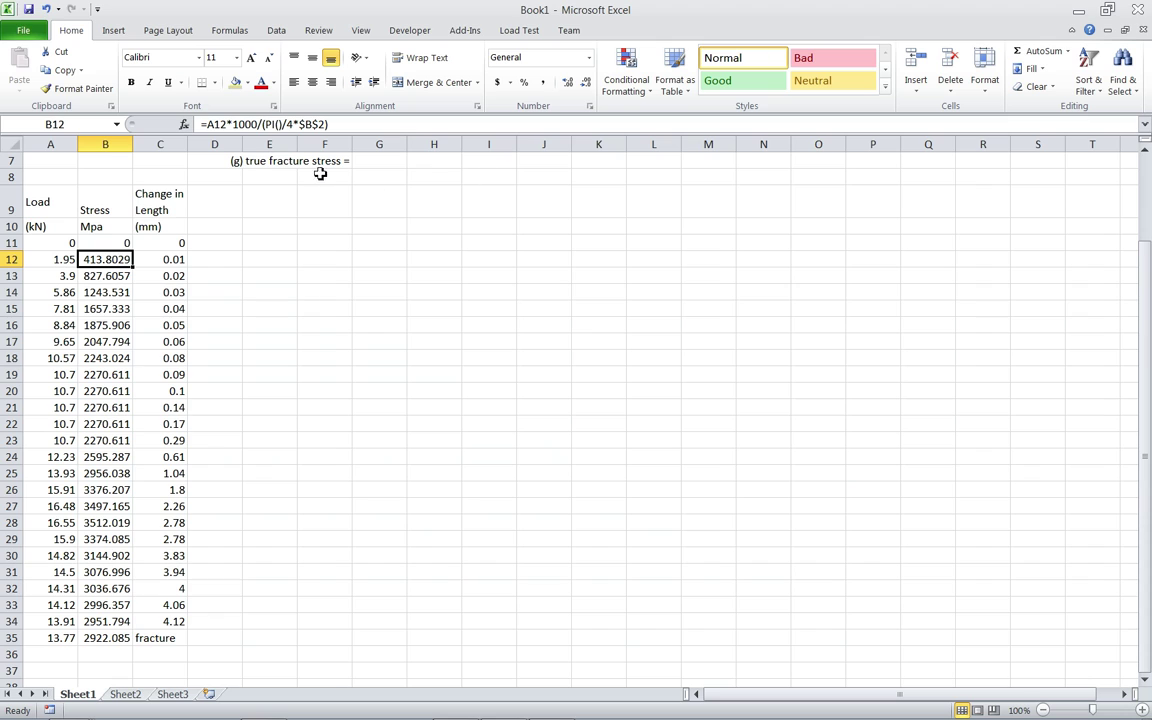
Refill B11:B35 with the corrected formula and reapply it to the selected cells
click(126, 248)
drag(128, 253, 136, 643)
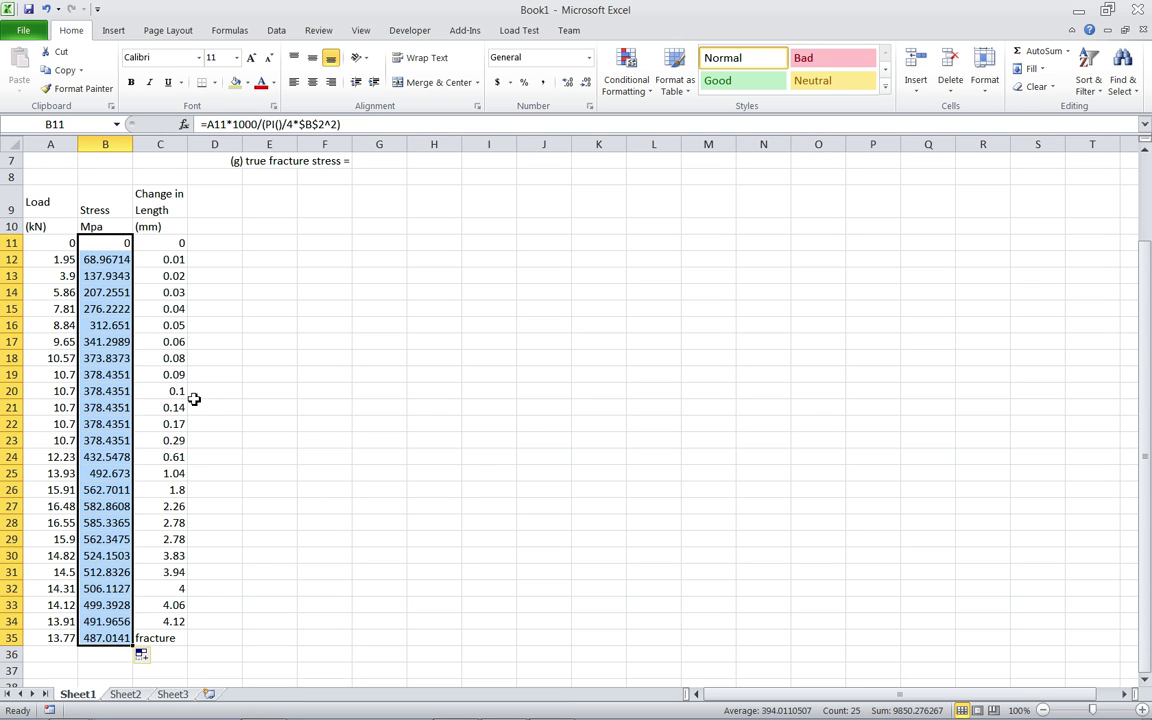
click(301, 124)
drag(301, 124, 341, 125)
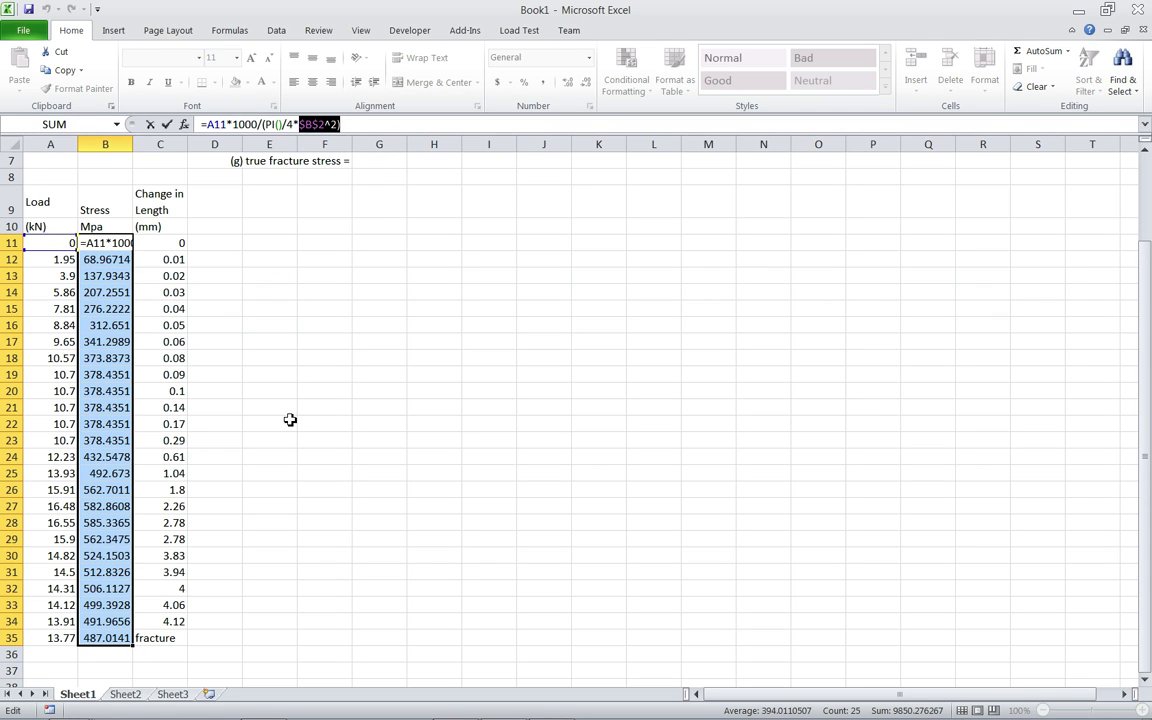
key(ctrl+Return)
key(Down)
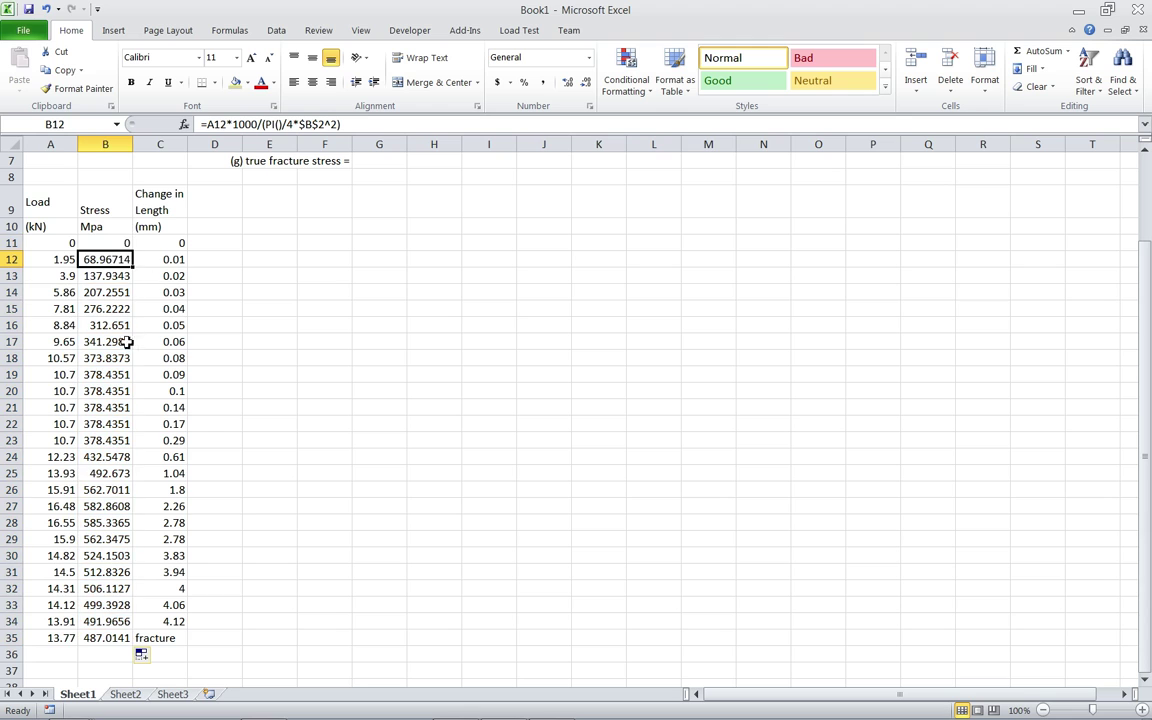
Undo the last change and refill the squared-diameter formula down to B35, ending at 487.0141
scroll(100, 372, up, 1)
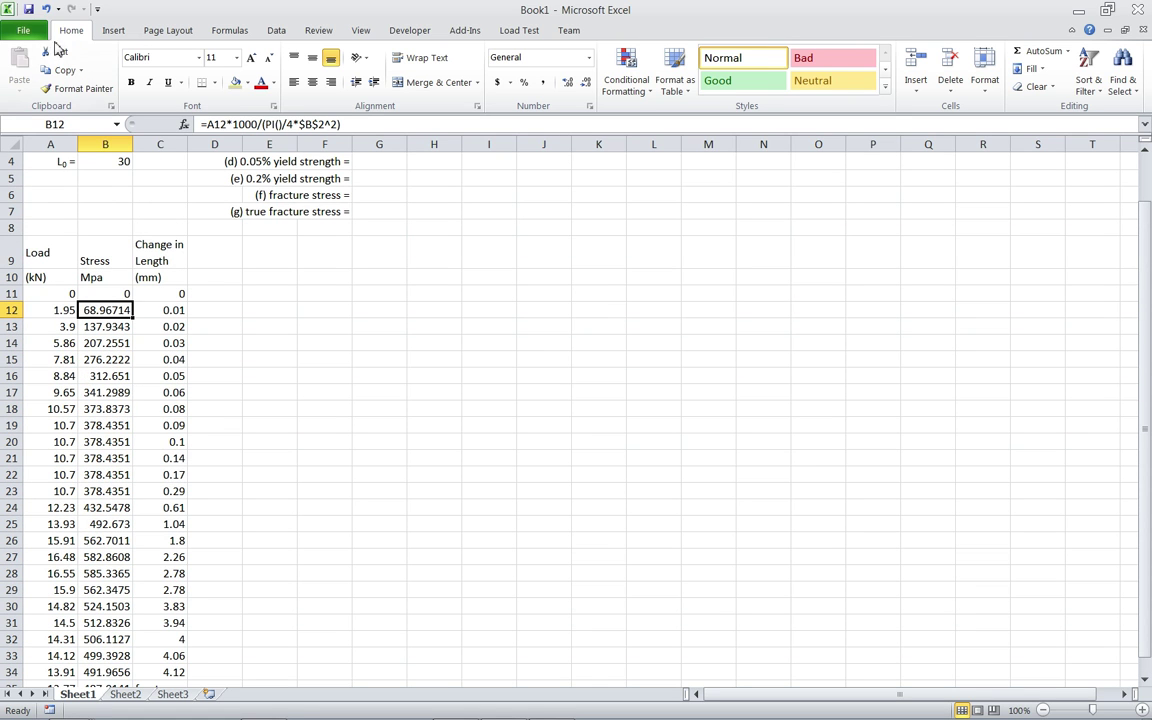
click(45, 8)
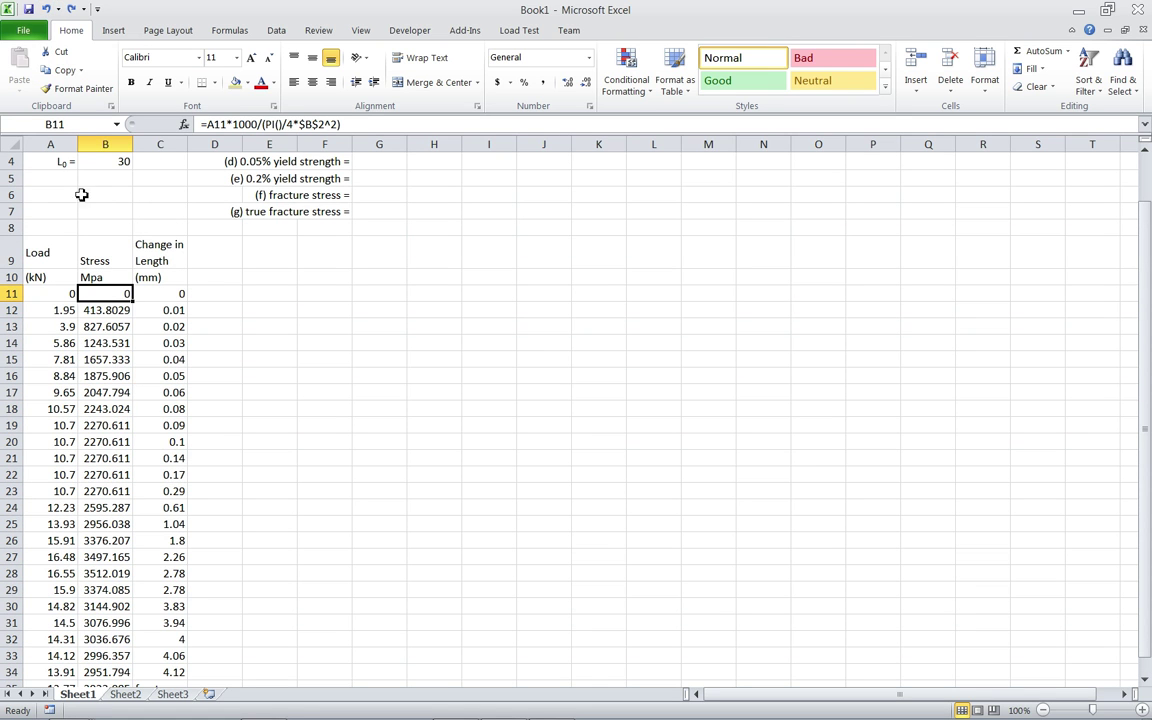
double_click(131, 301)
scroll(141, 290, down, 2)
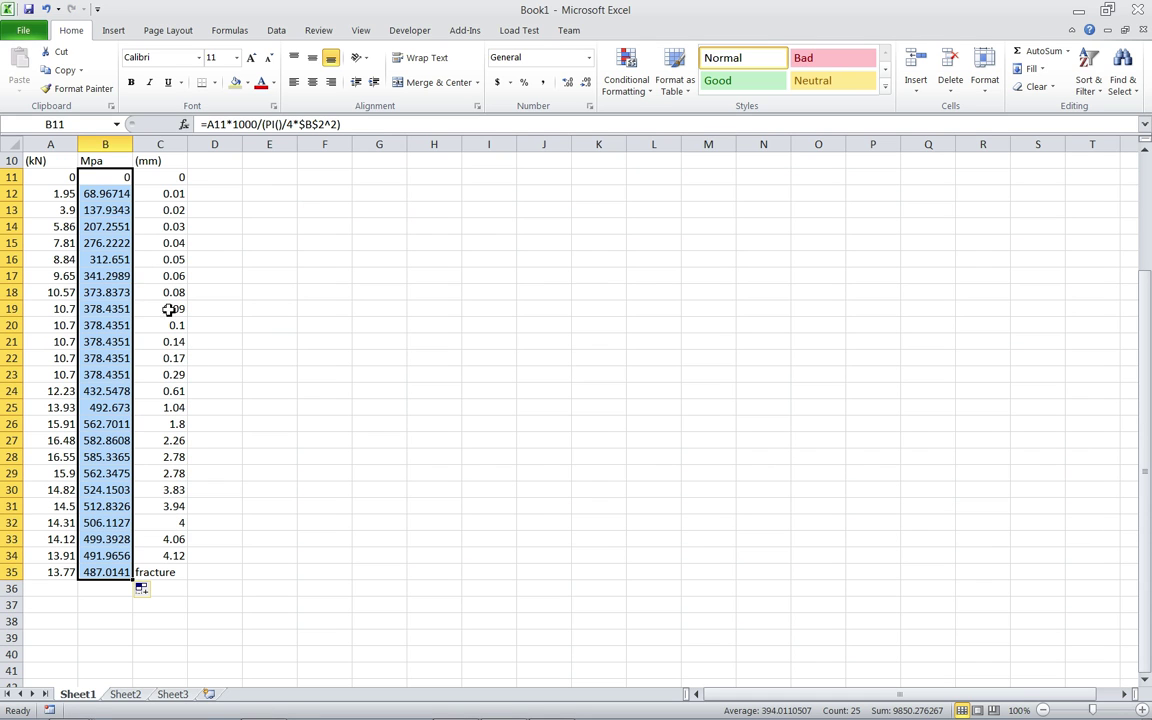
scroll(70, 265, up, 1)
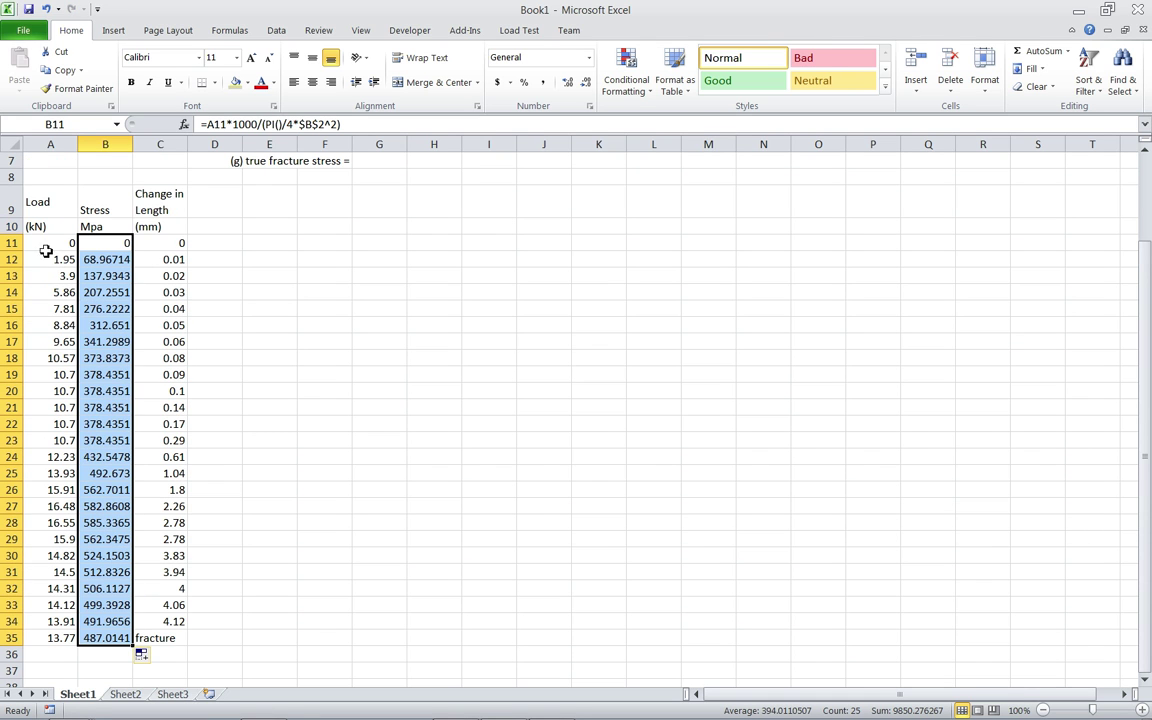
click(120, 243)
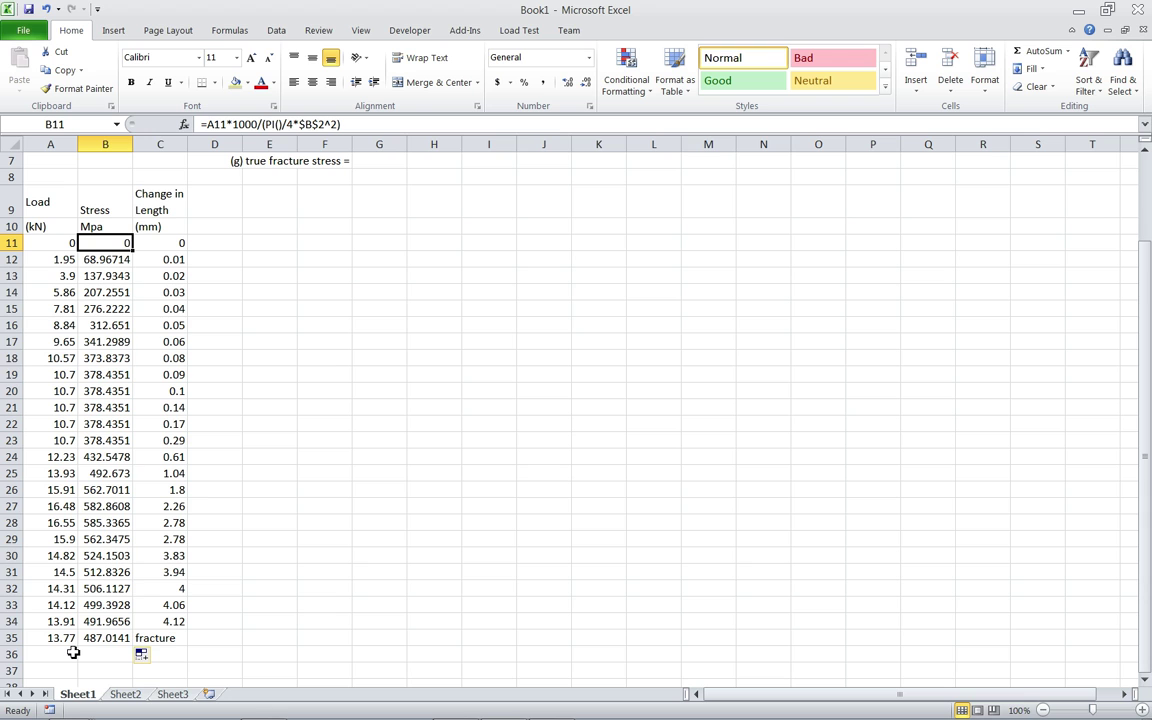
scroll(73, 600, up, 2)
scroll(78, 580, down, 1)
On Sheet2, enter the formula =C3 in cell C4
scroll(85, 590, up, 1)
click(125, 694)
ctrl+scroll(244, 437, up, 1)
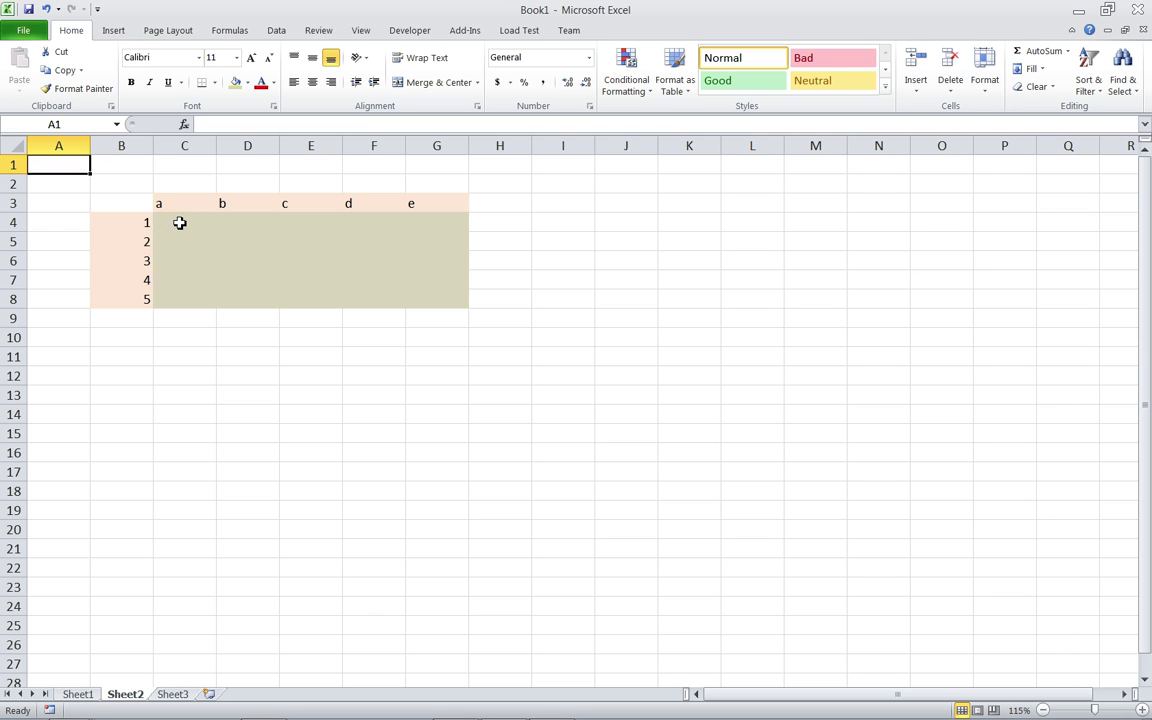
click(179, 223)
click(229, 125)
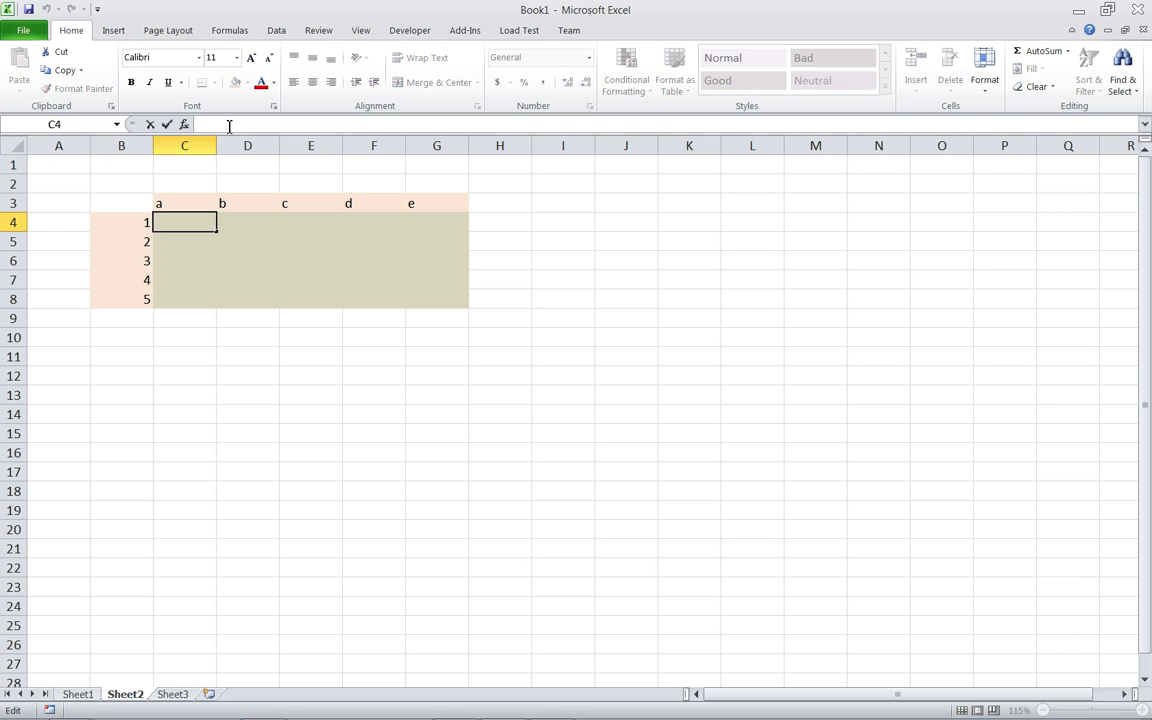
text(=)
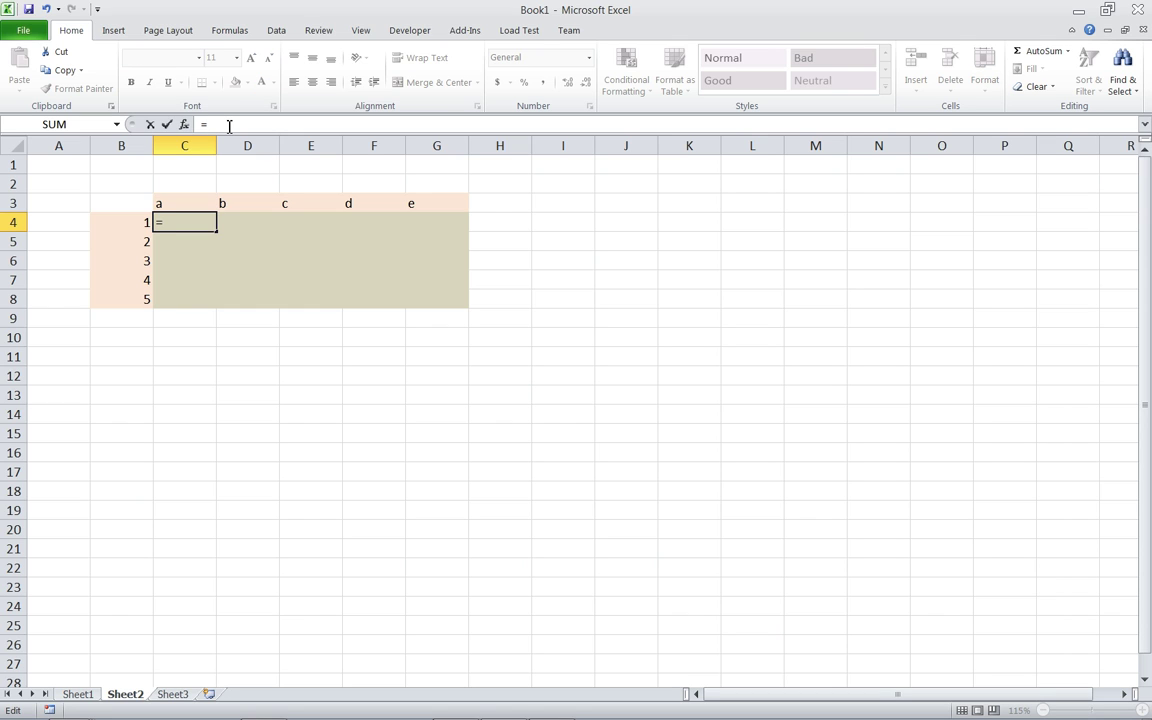
click(180, 203)
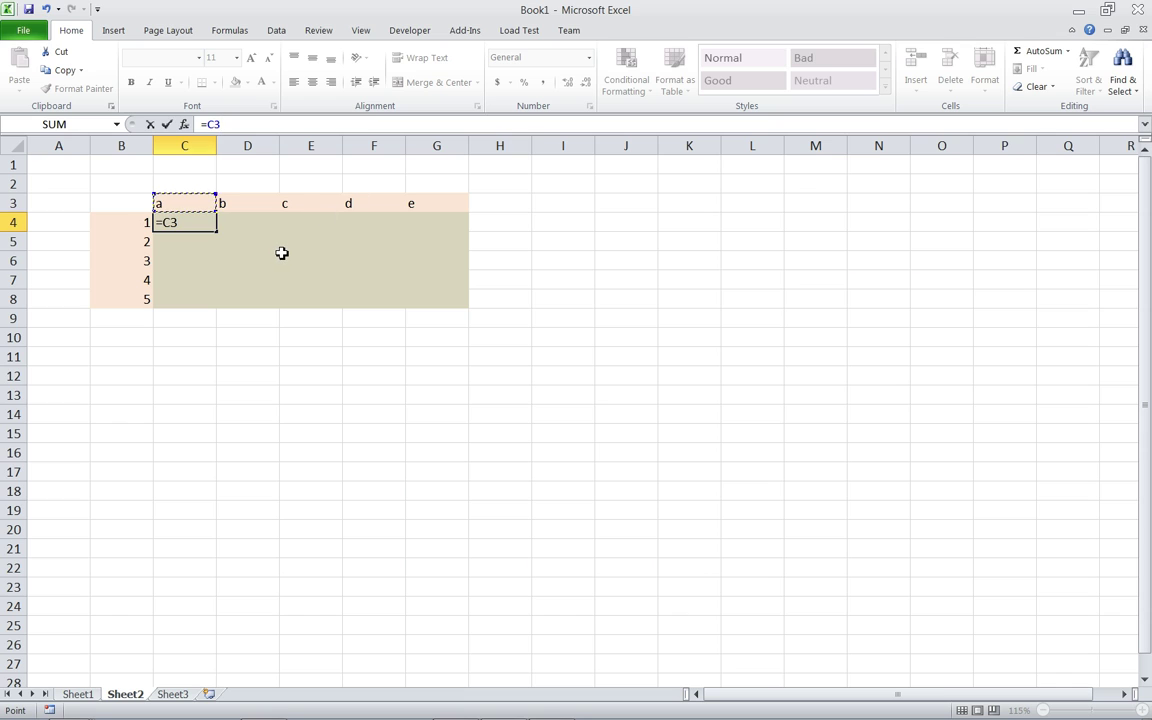
key(Return)
key(Up)
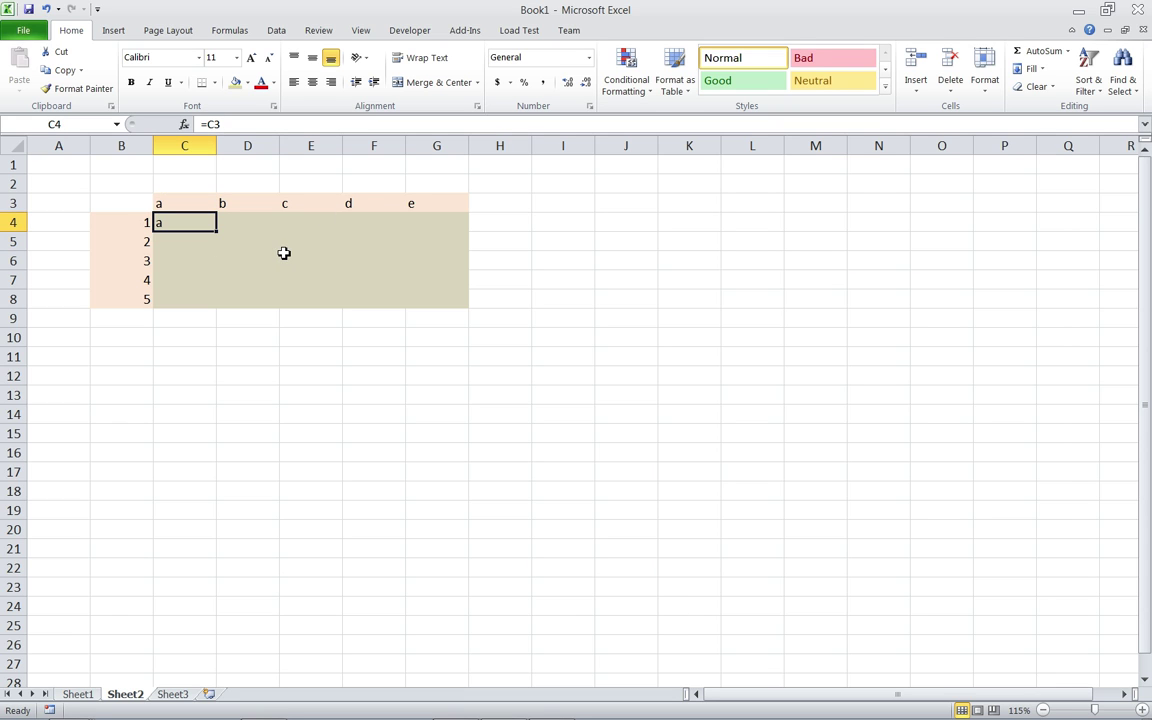
Copy C4's formula across to G4 so row 4 reads a through e
click(180, 200)
click(180, 220)
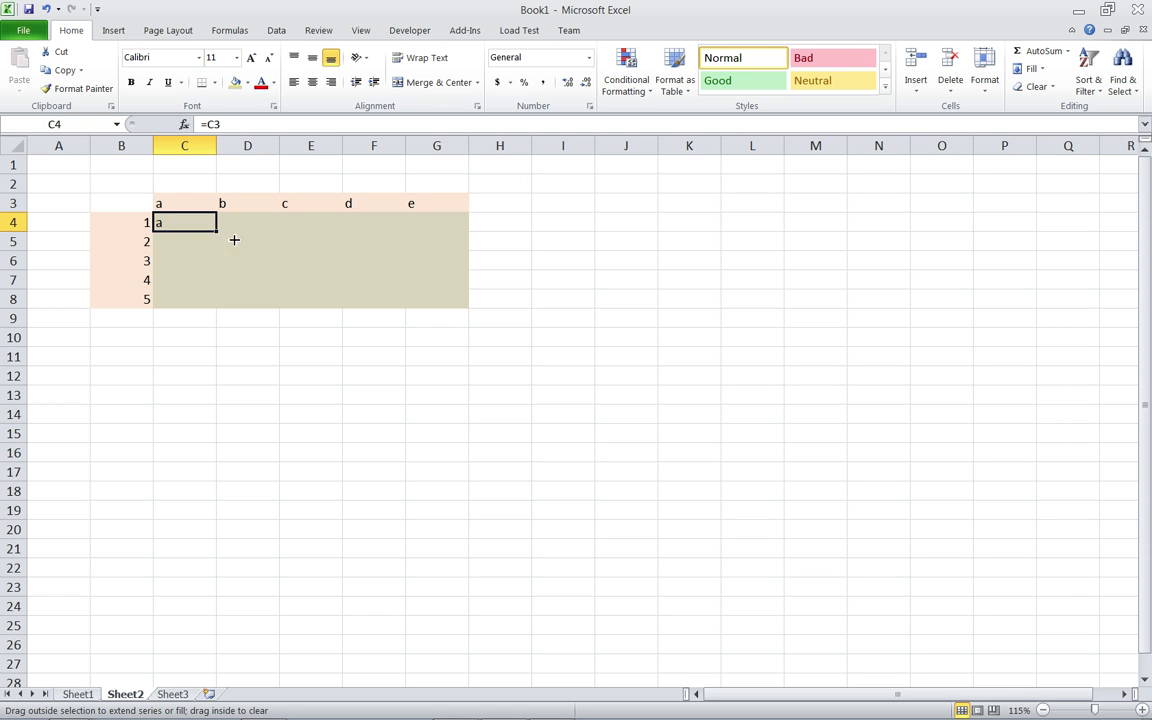
drag(237, 240, 442, 227)
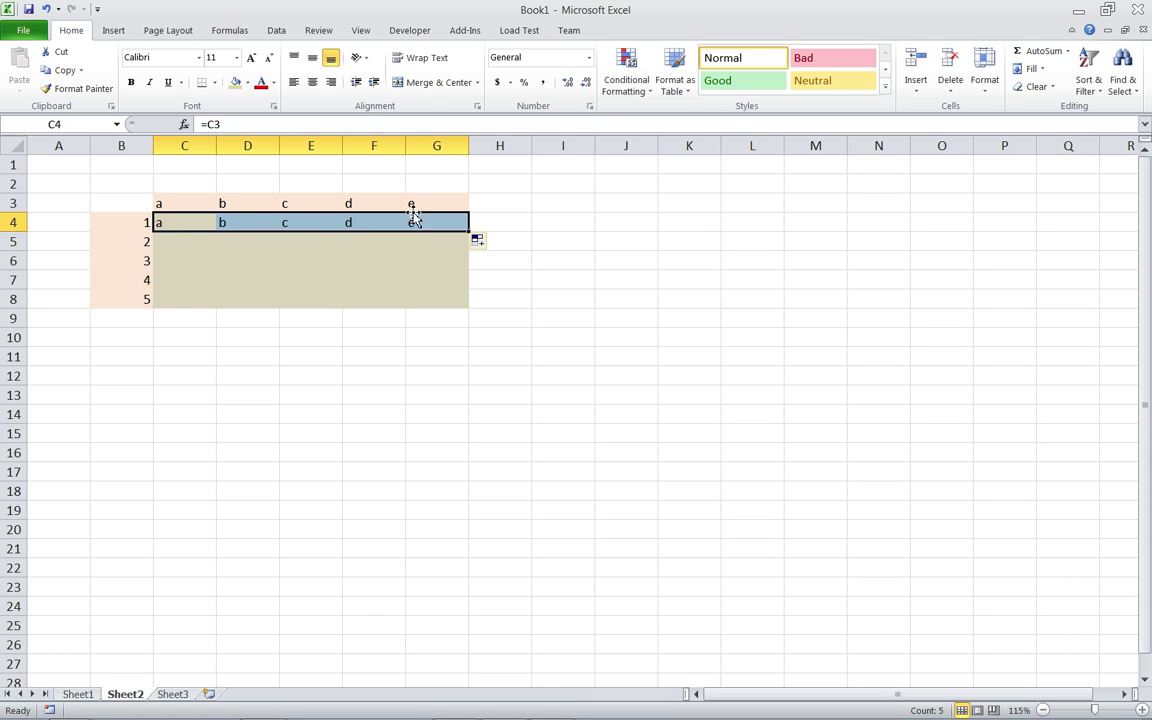
click(185, 240)
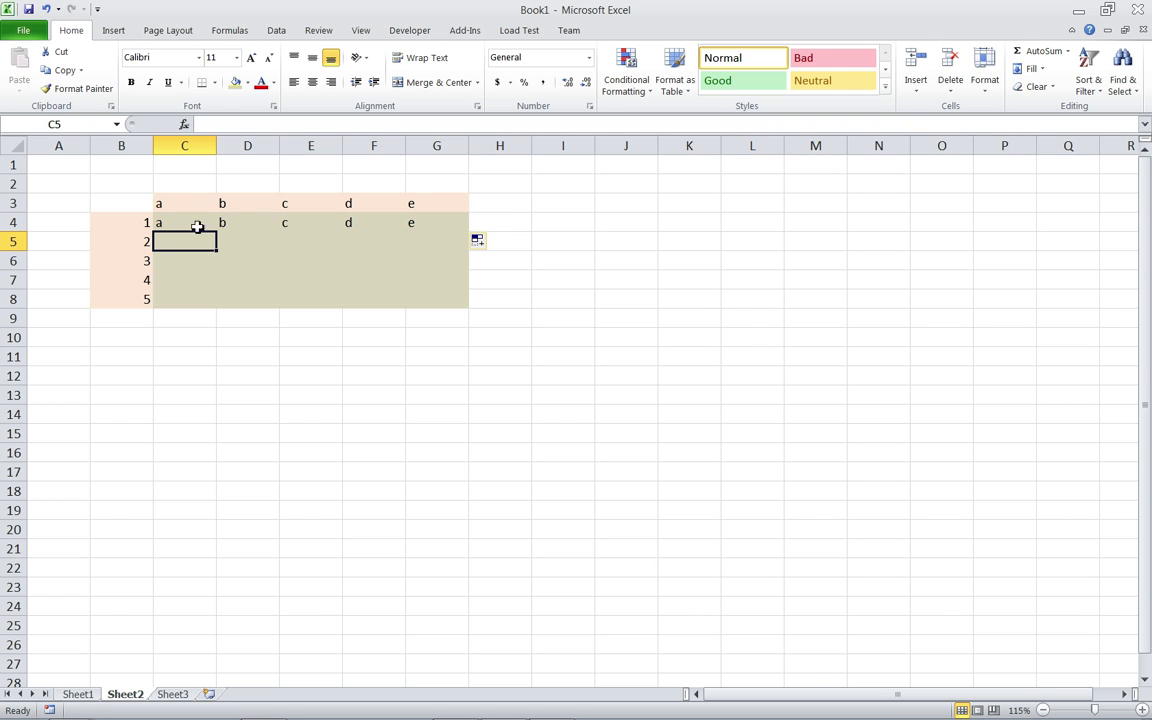
drag(180, 224, 423, 220)
click(191, 223)
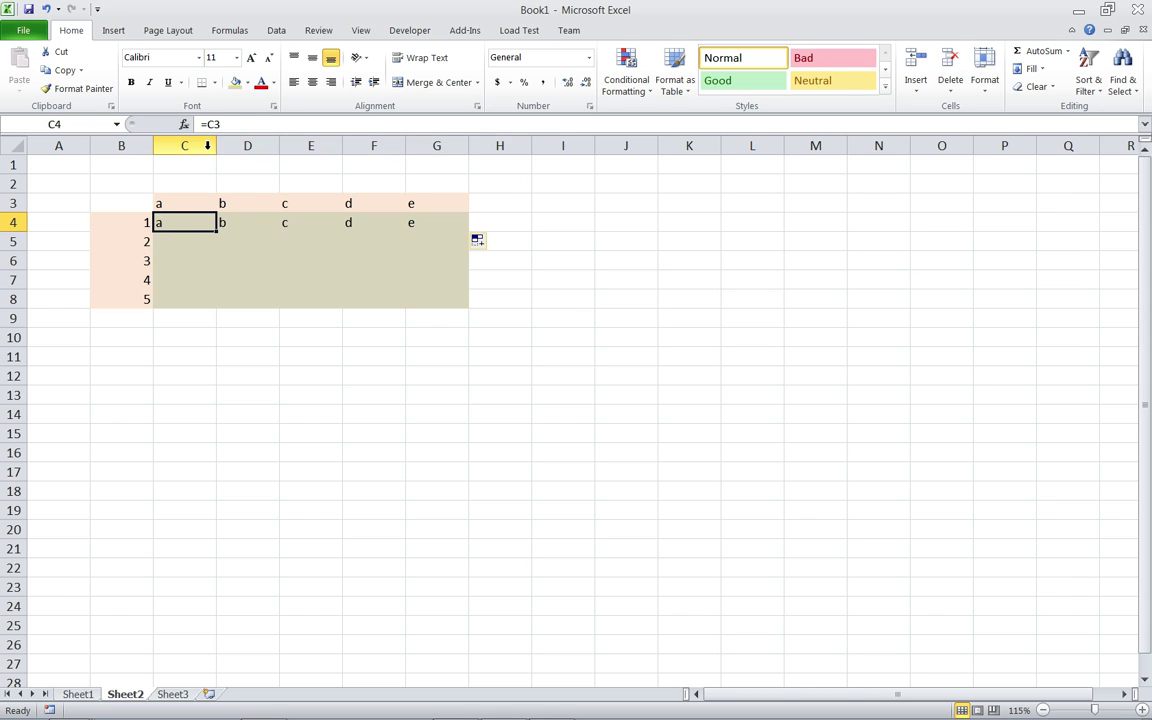
Change C4's formula to the absolute reference =$C$3
click(211, 124)
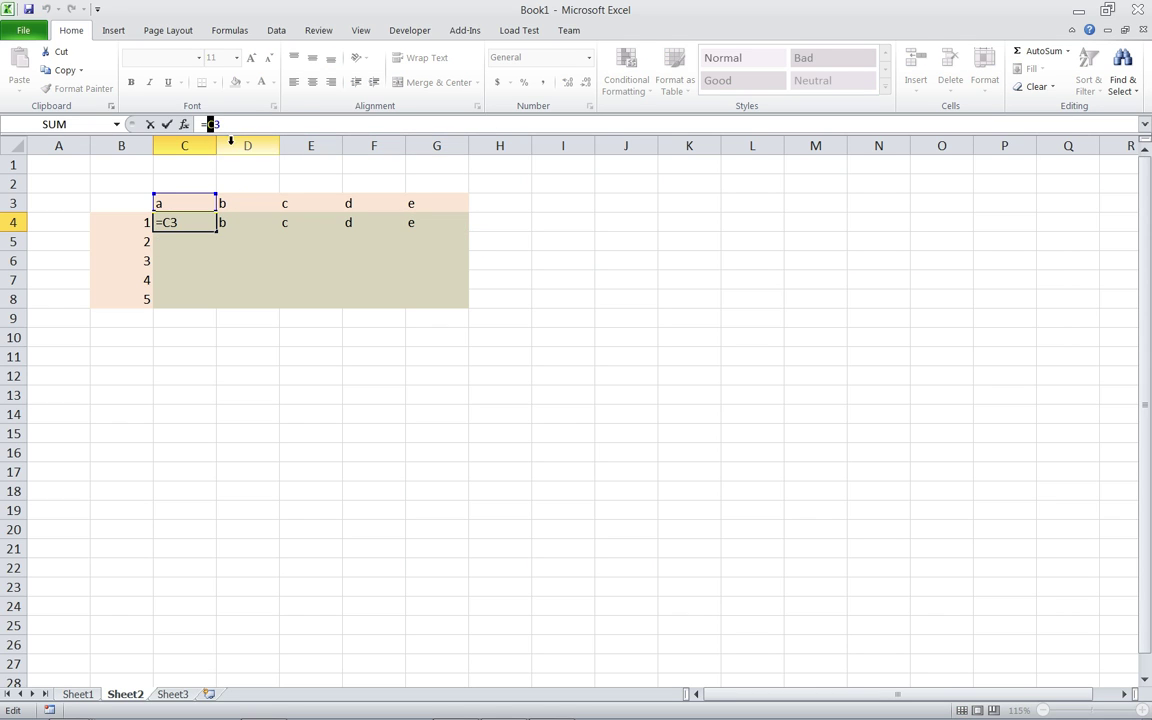
key(F4)
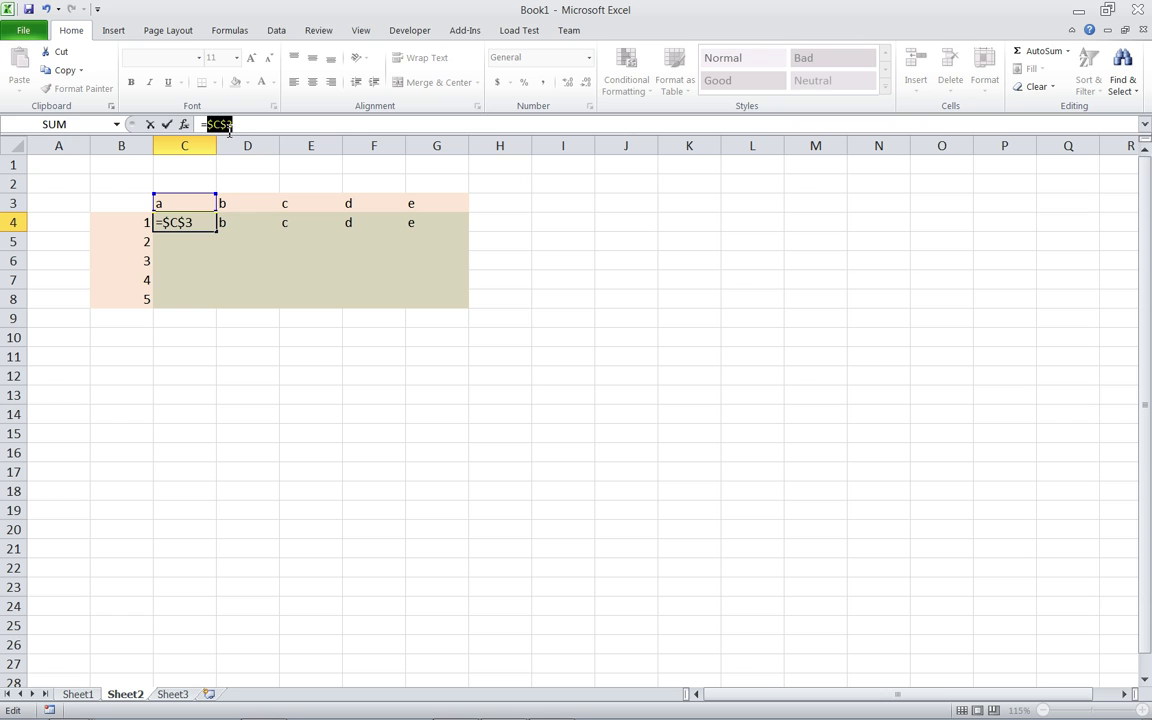
key(Return)
Fill =$C$3 across to column G and down to row 8, then check the first column and row
click(198, 215)
drag(216, 231, 437, 236)
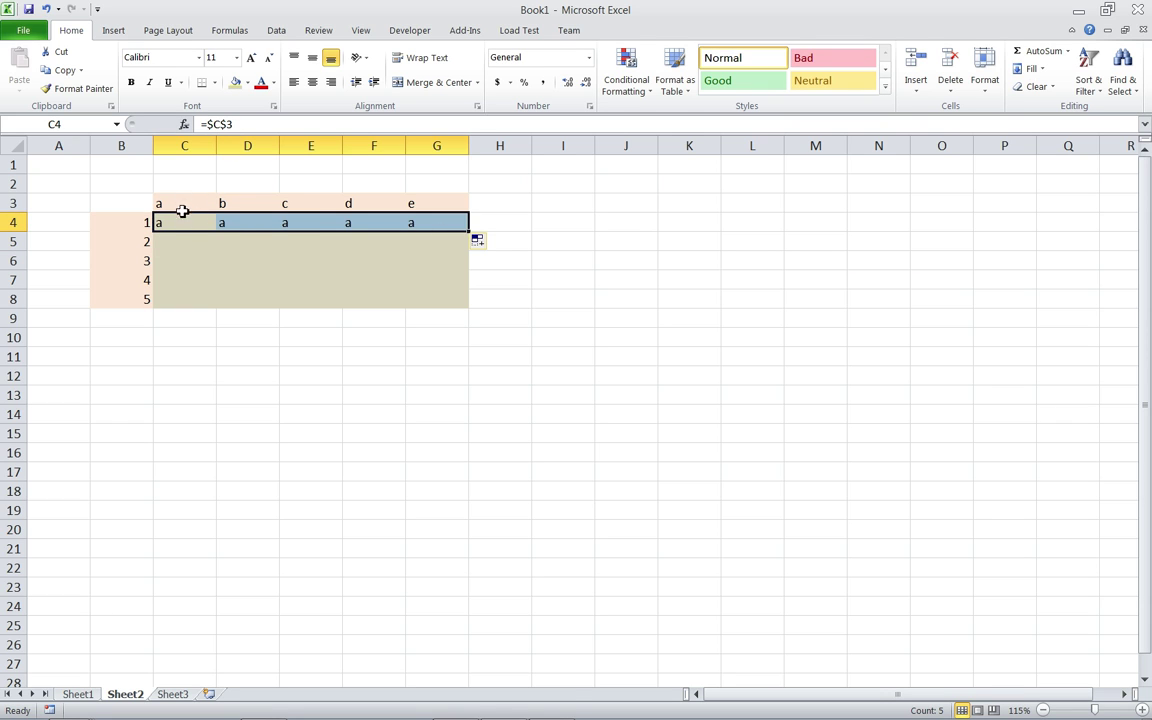
drag(470, 234, 465, 301)
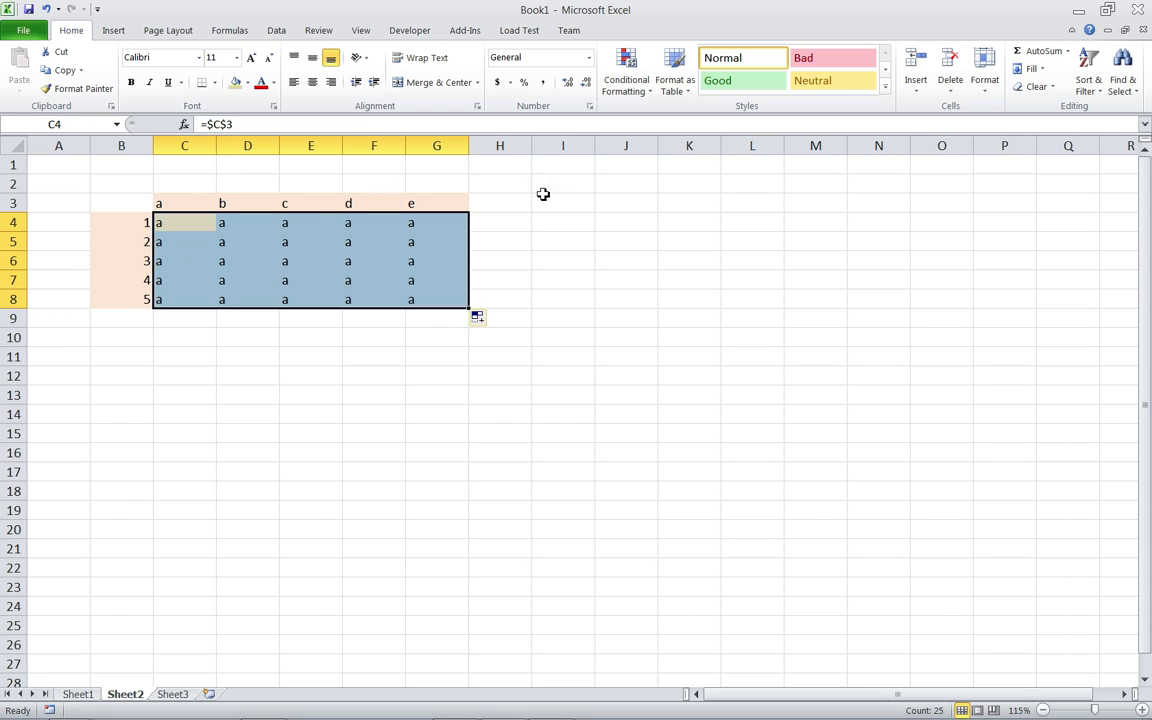
drag(185, 226, 190, 298)
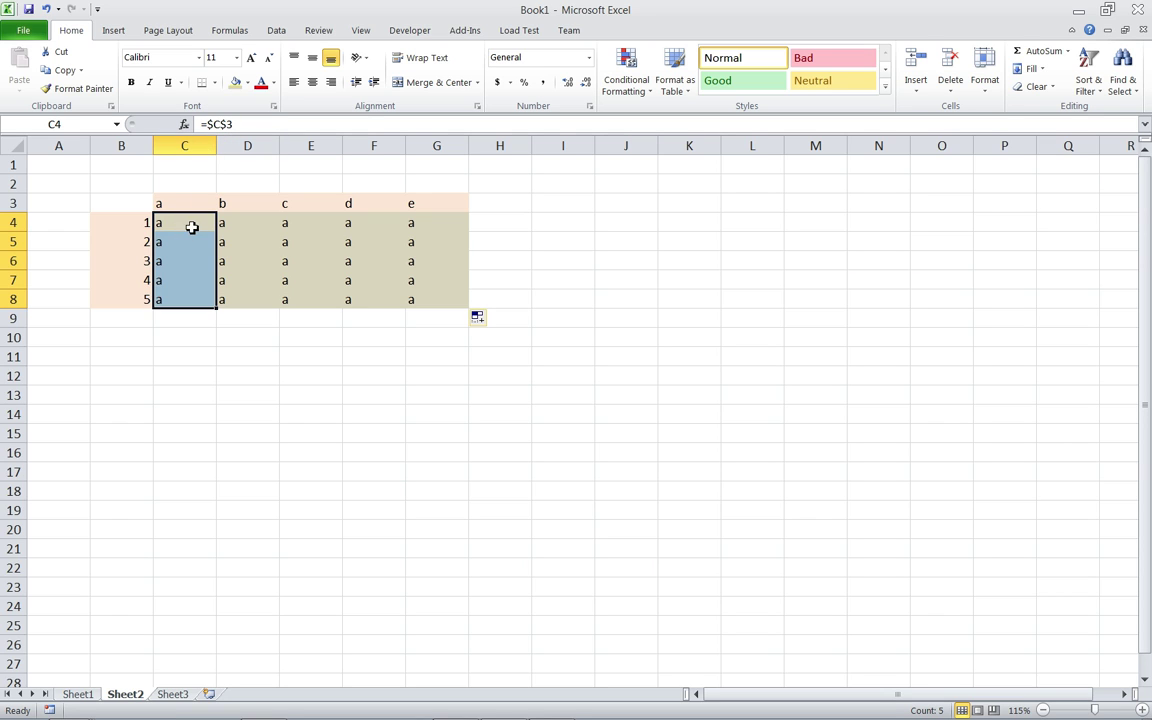
drag(193, 226, 424, 226)
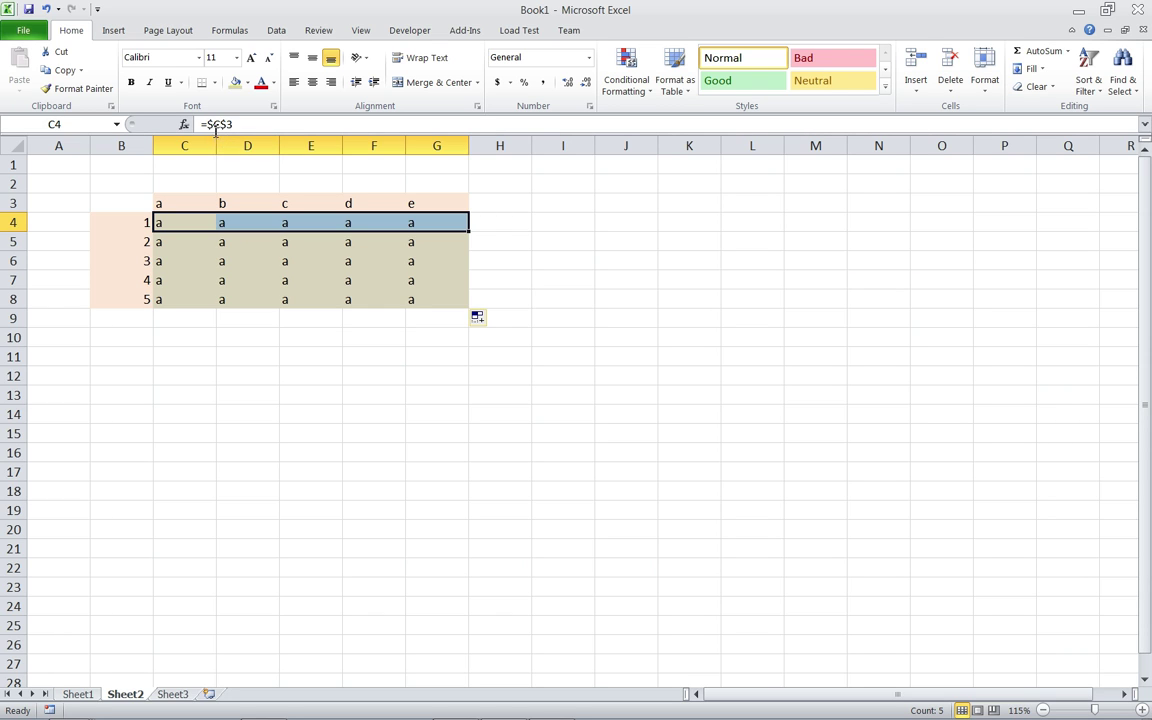
click(195, 226)
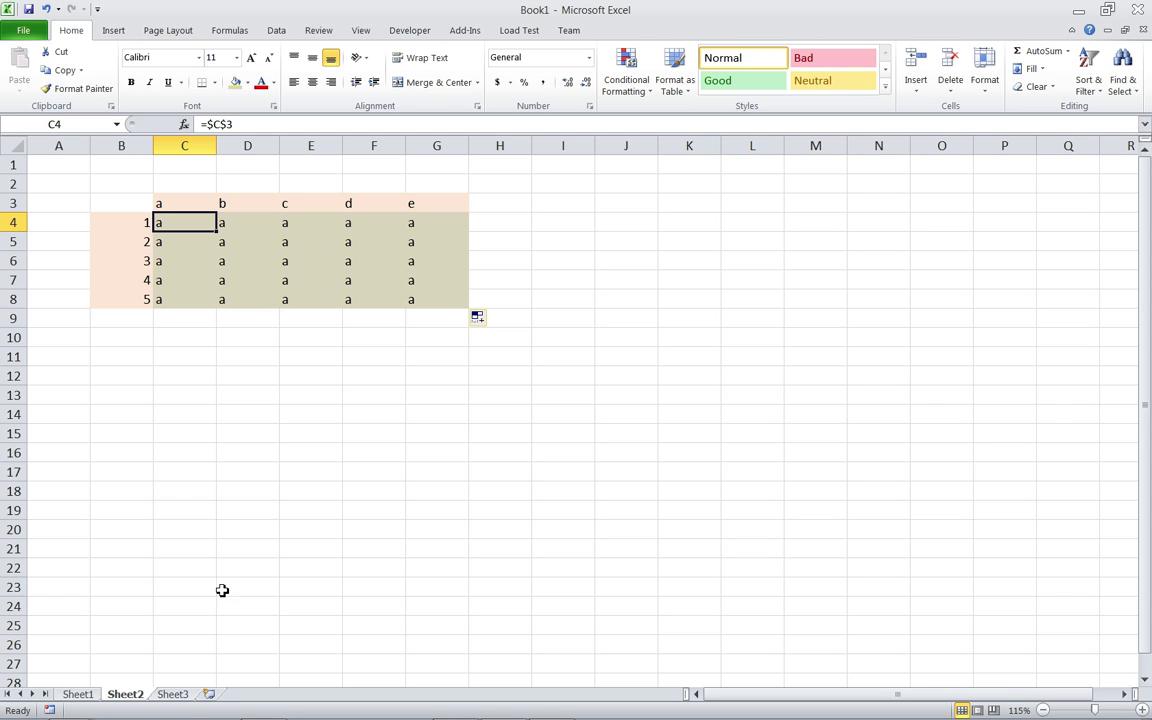
Return to Sheet1 and review B11's formula =A11*1000/(PI()/4*$B$2^2) without changing it
click(77, 697)
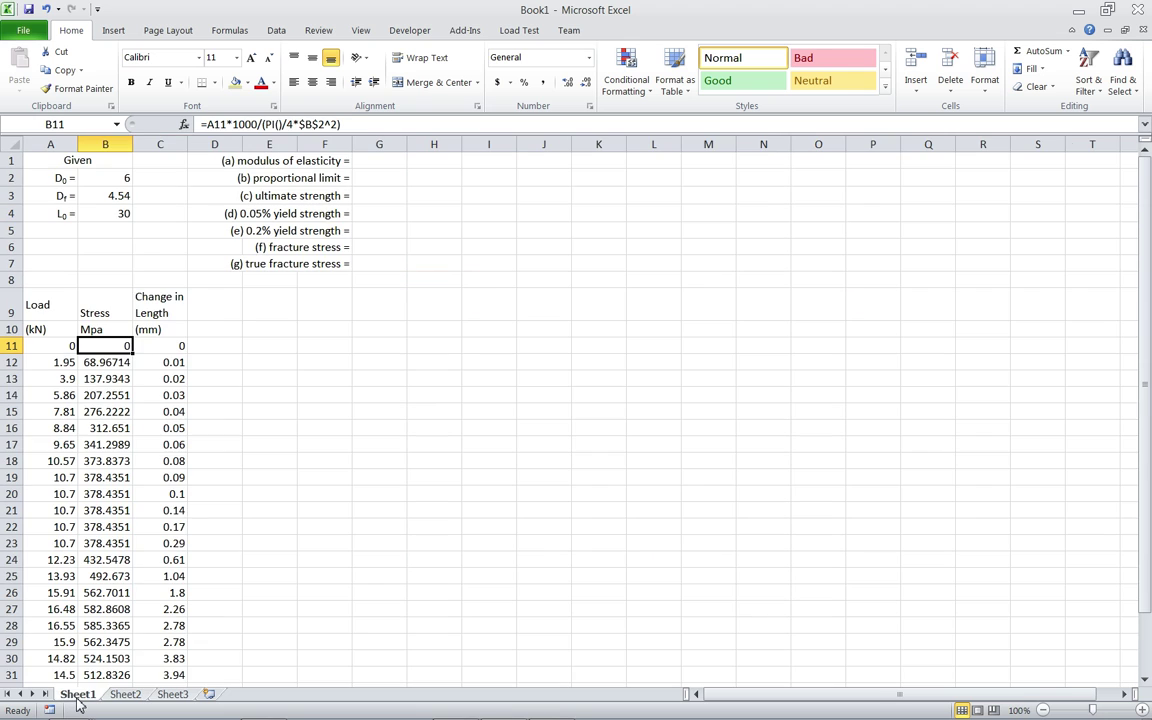
double_click(115, 345)
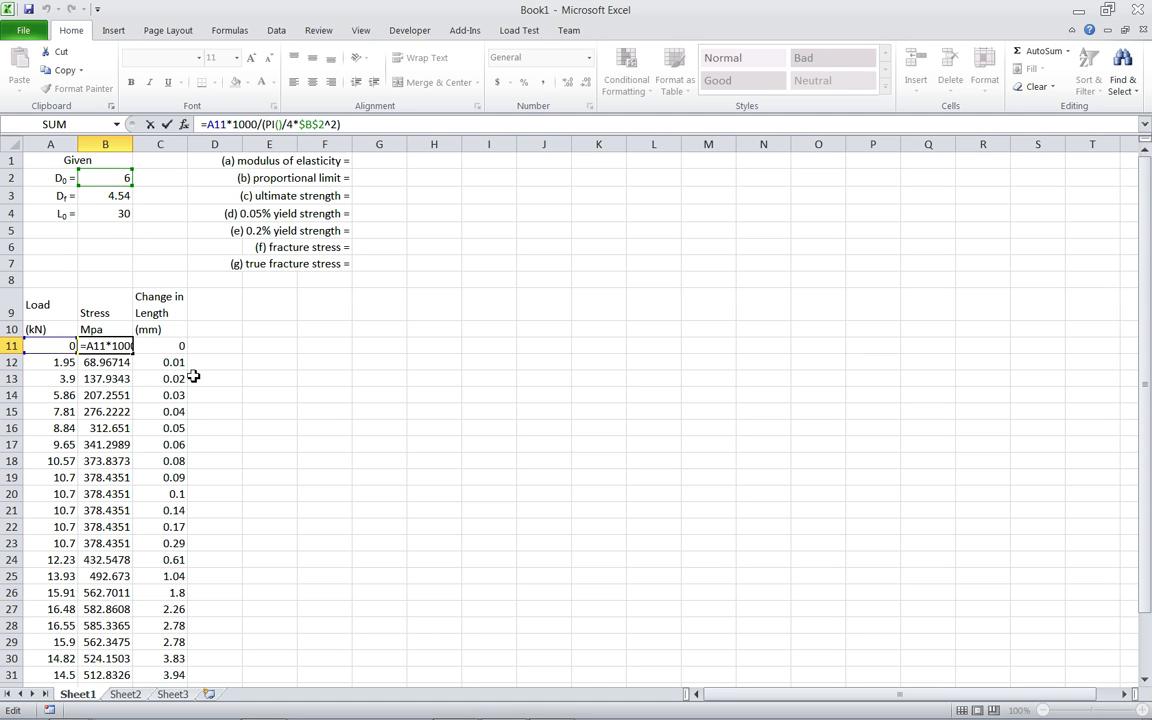
key(ctrl+Return)
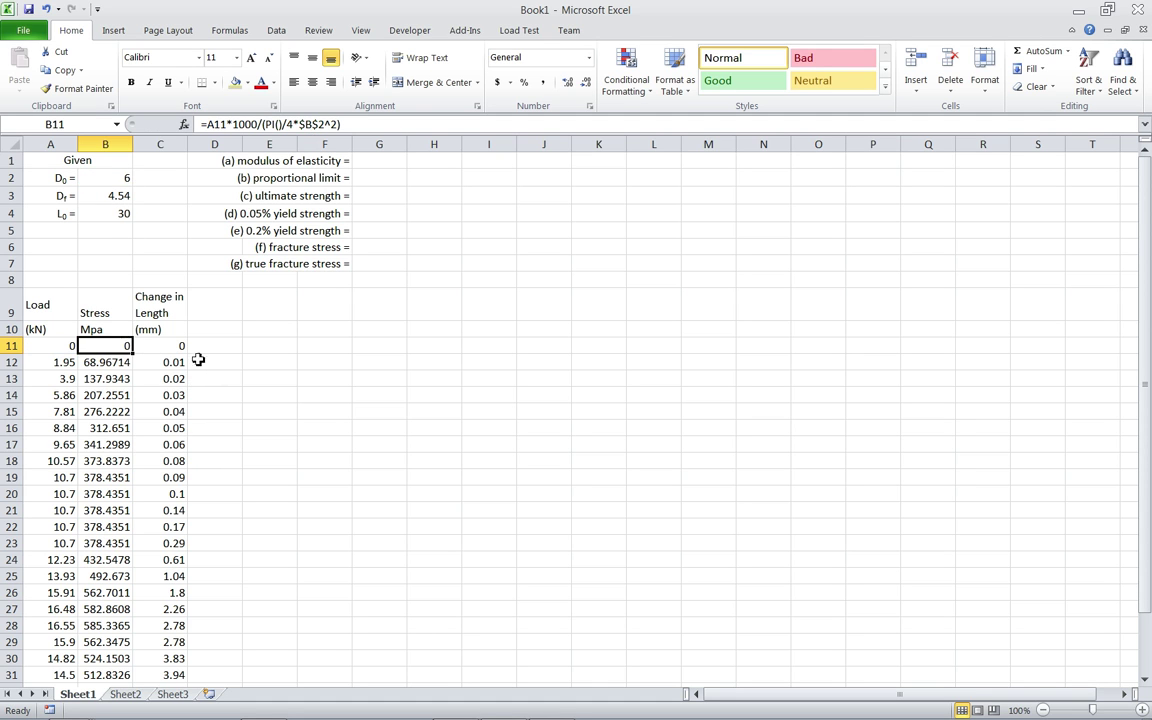
click(230, 362)
scroll(247, 361, down, 2)
scroll(250, 360, down, 1)
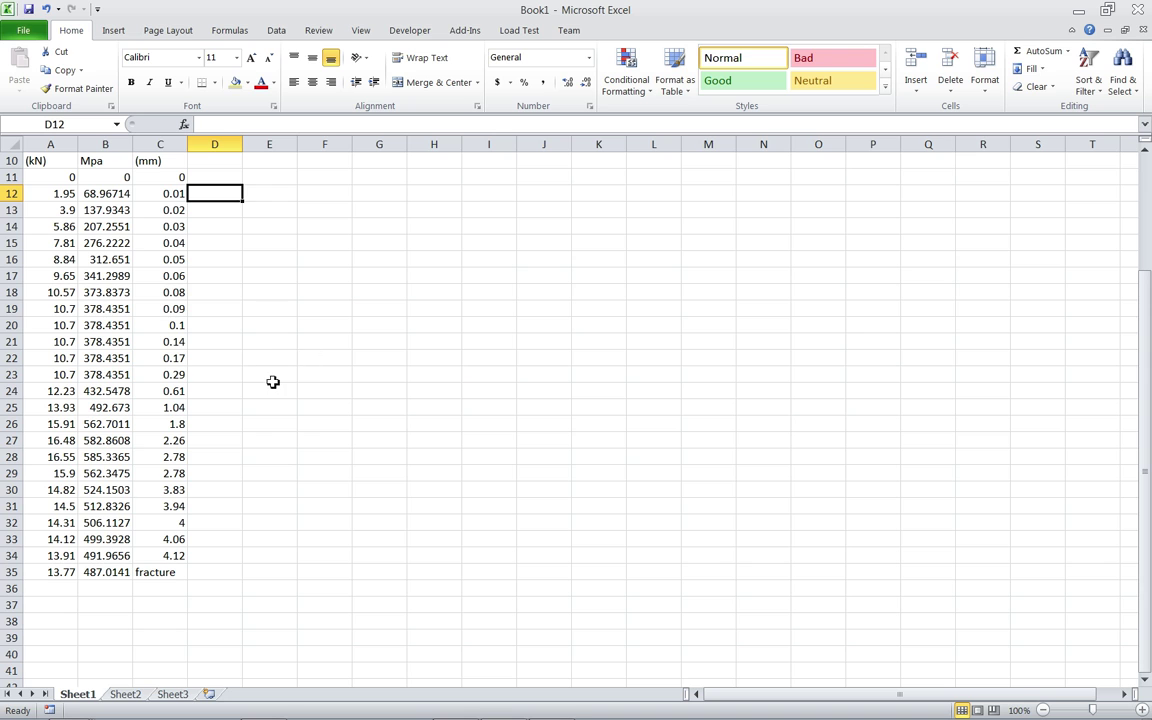
scroll(268, 382, up, 3)
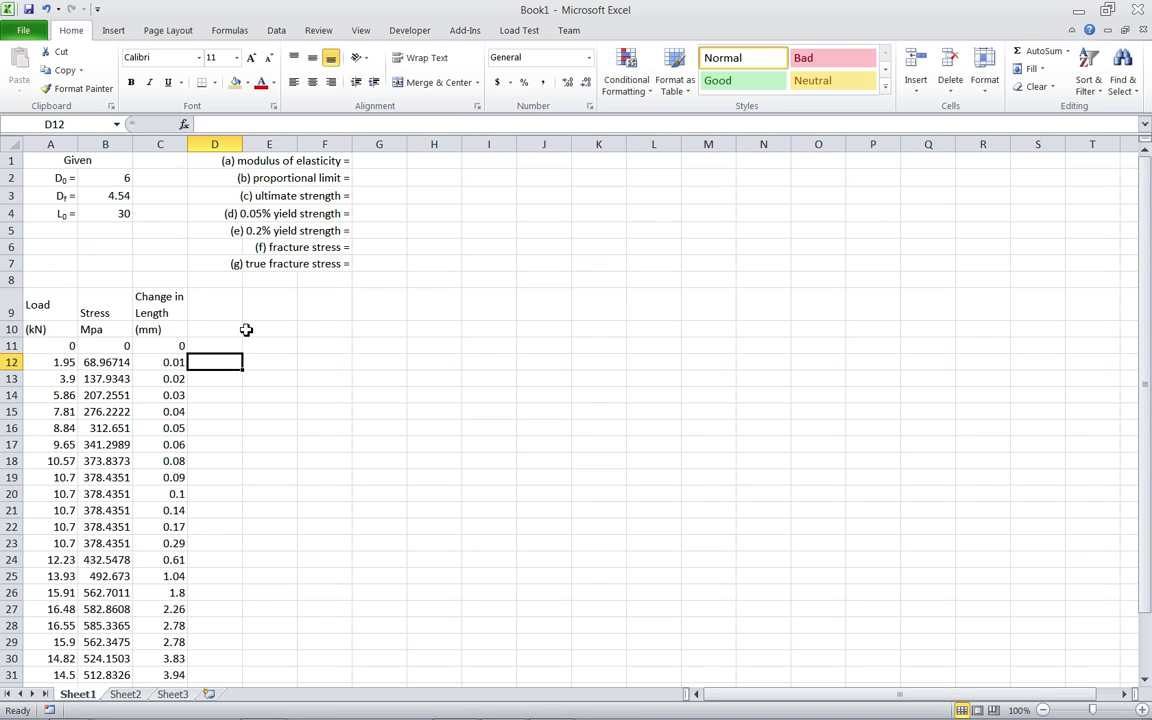
Label column D 'Strain' in D9 with the unit m/m in D10
click(236, 312)
text(Strain)
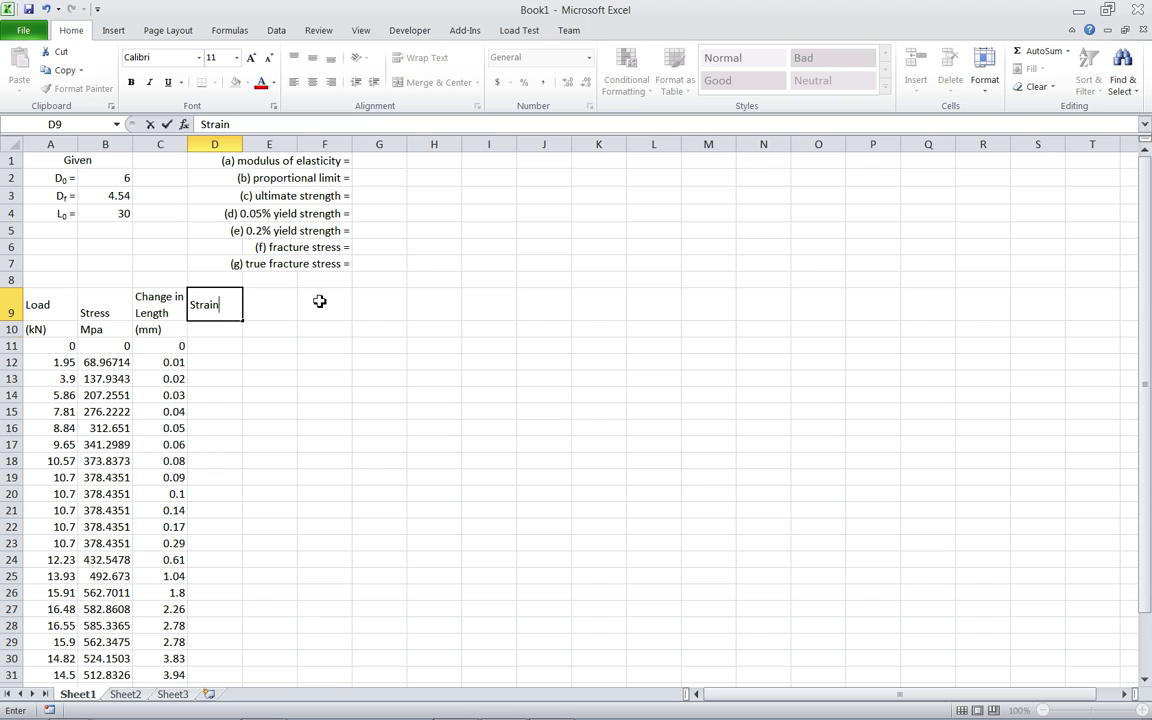
key(Return)
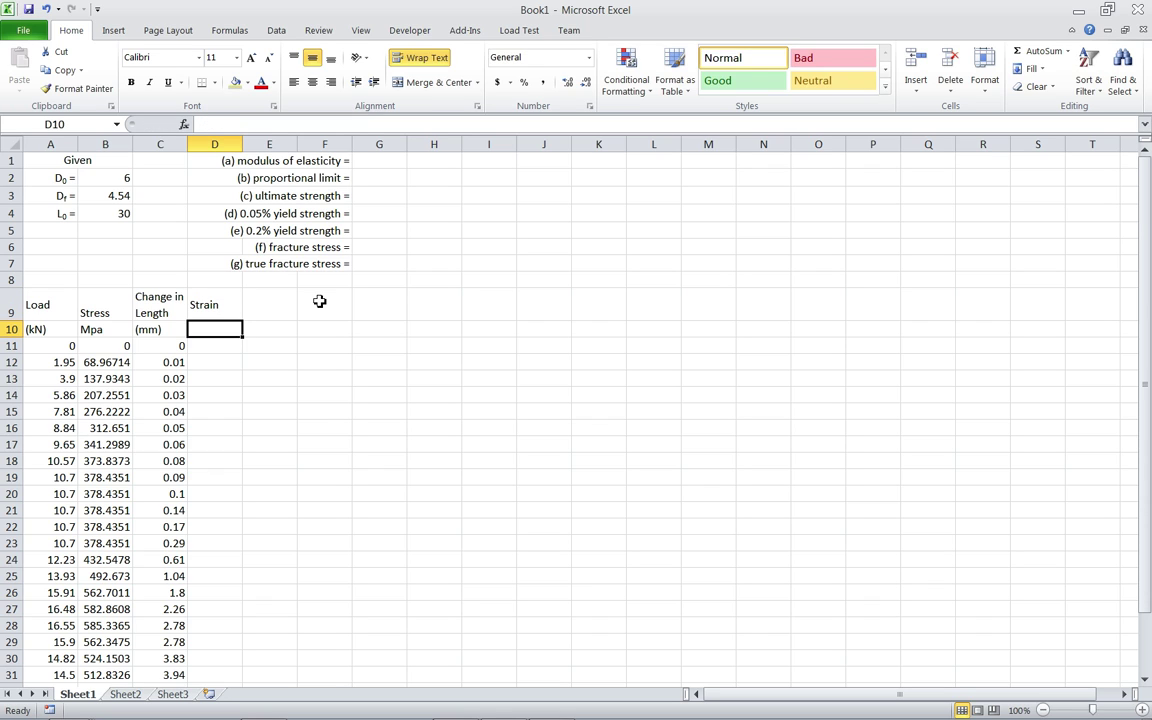
text(m/m)
key(Return)
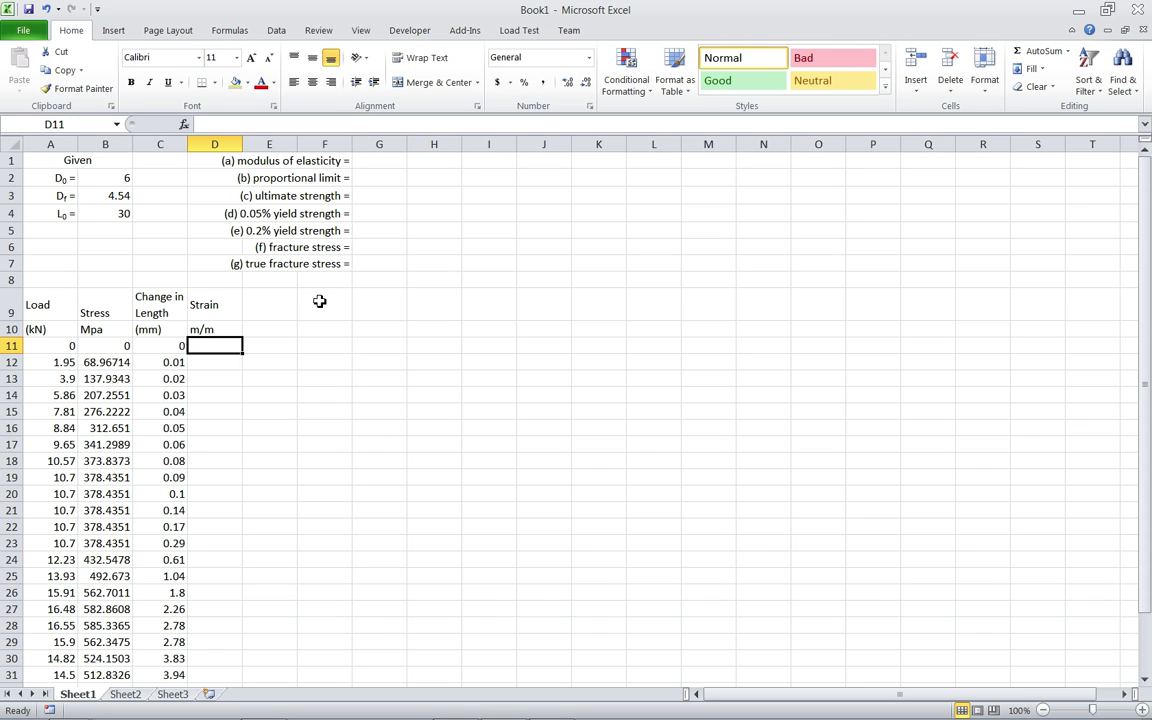
Enter the strain formula =C11/$B$4 in D11
text(=)
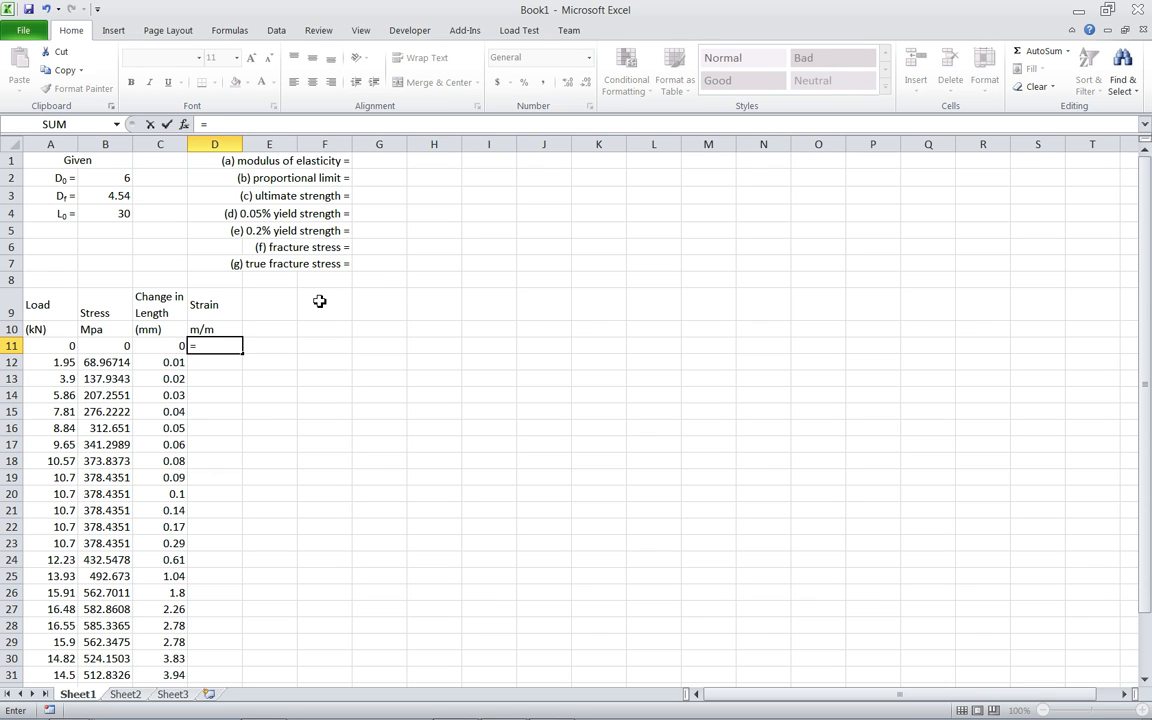
key(Left)
text(/)
click(120, 215)
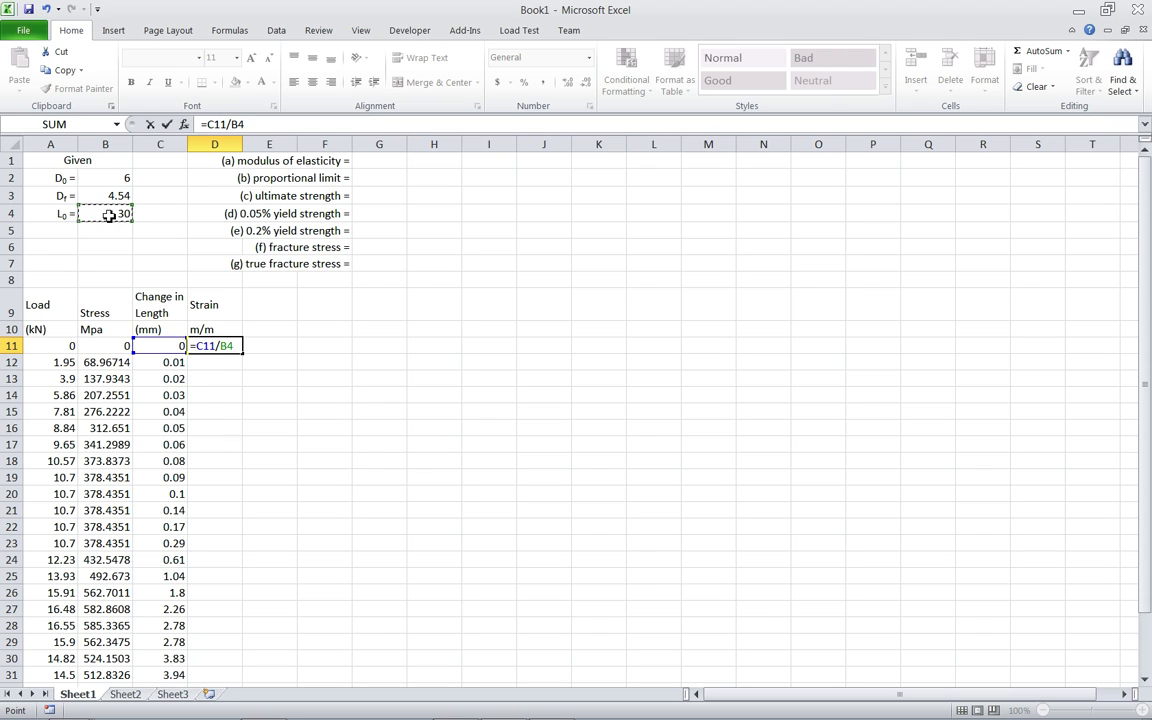
key(F4)
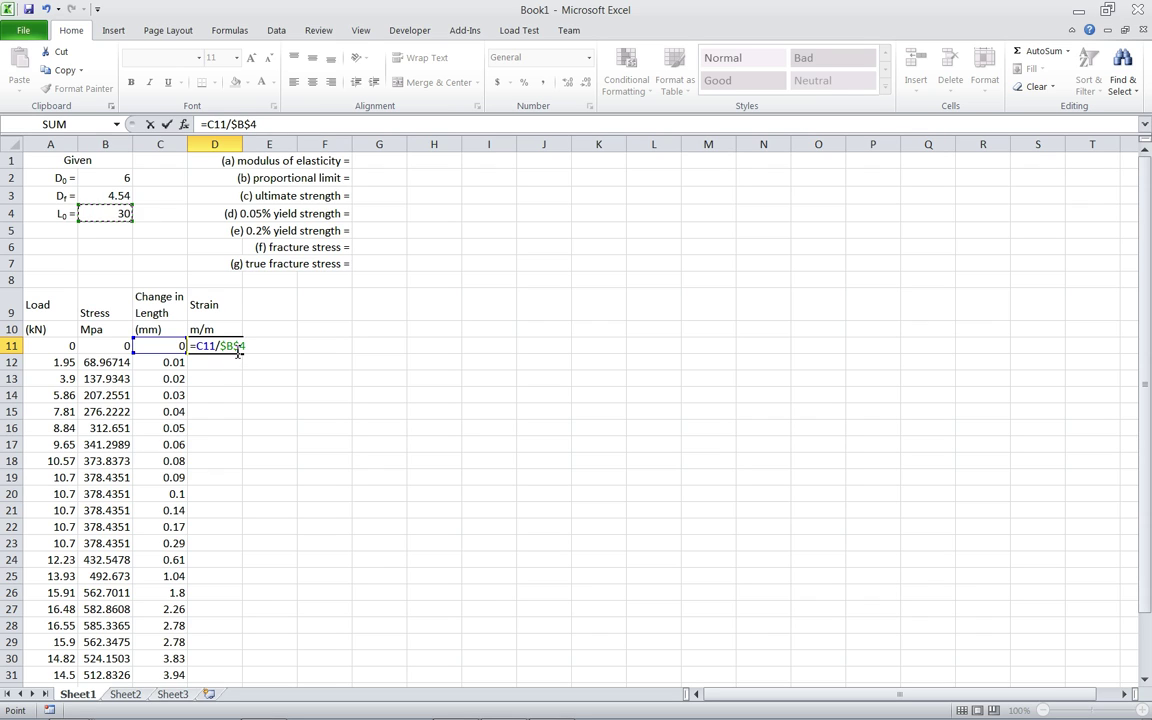
key(Return)
Copy the strain formula down all data rows and delete the #VALUE! error in fracture row D35
click(231, 345)
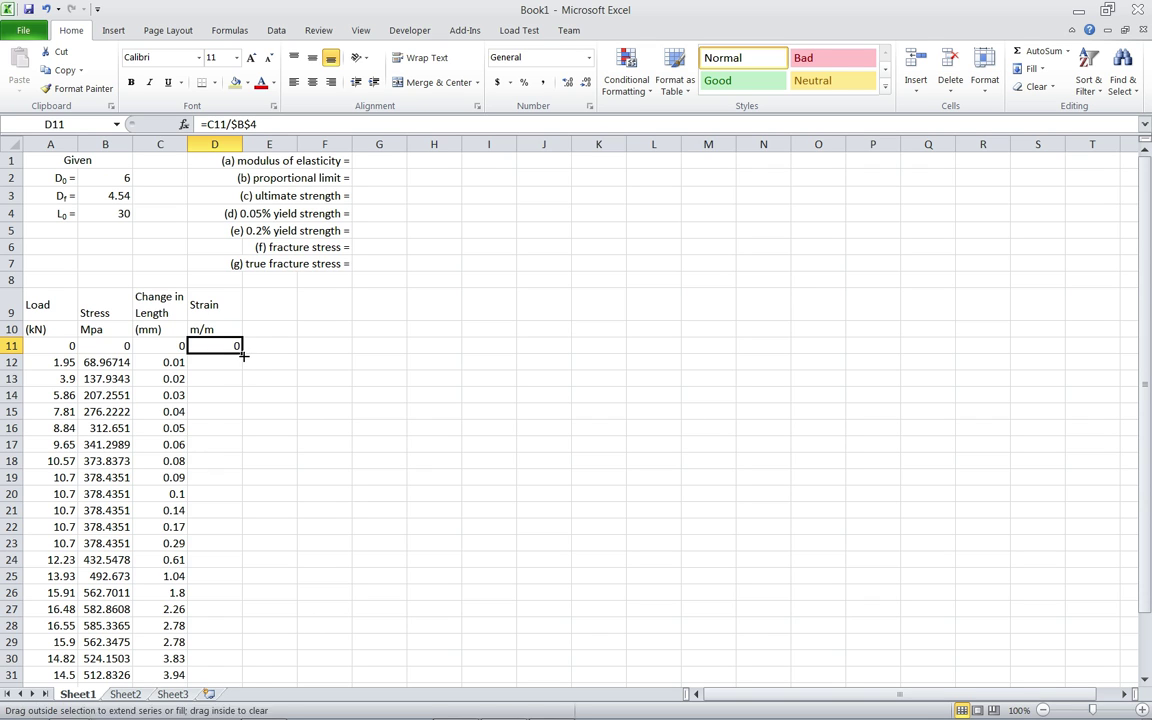
double_click(242, 354)
scroll(310, 468, down, 1)
scroll(310, 468, down, 2)
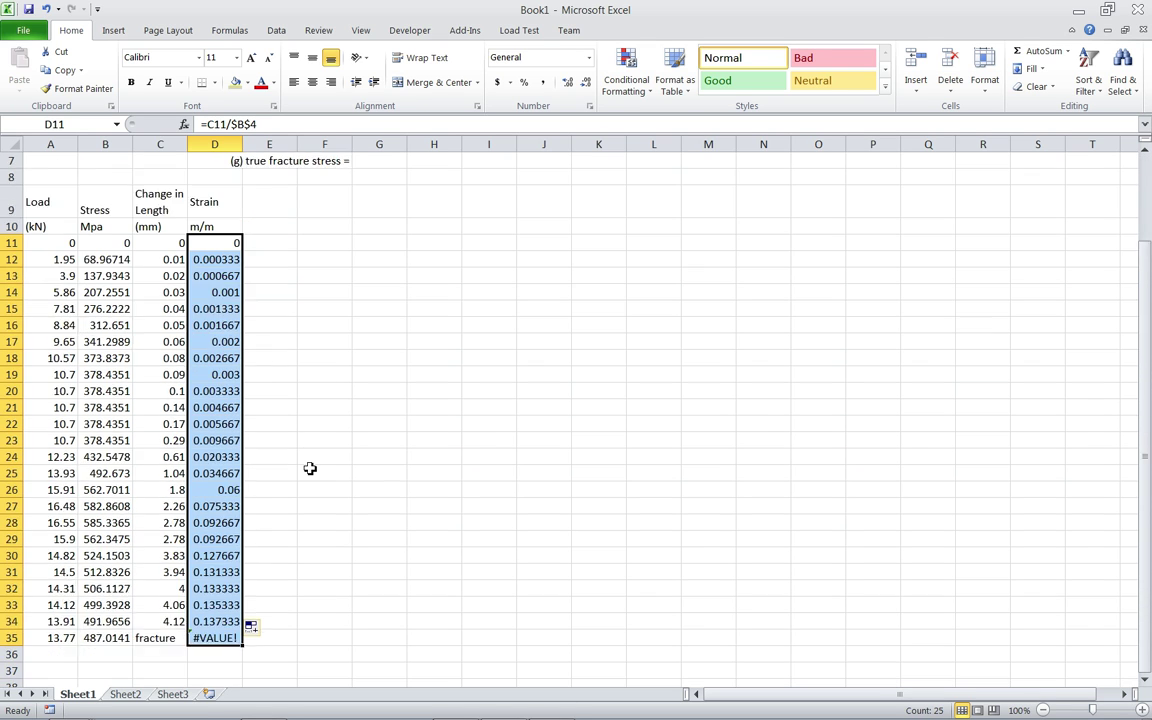
scroll(215, 540, up, 1)
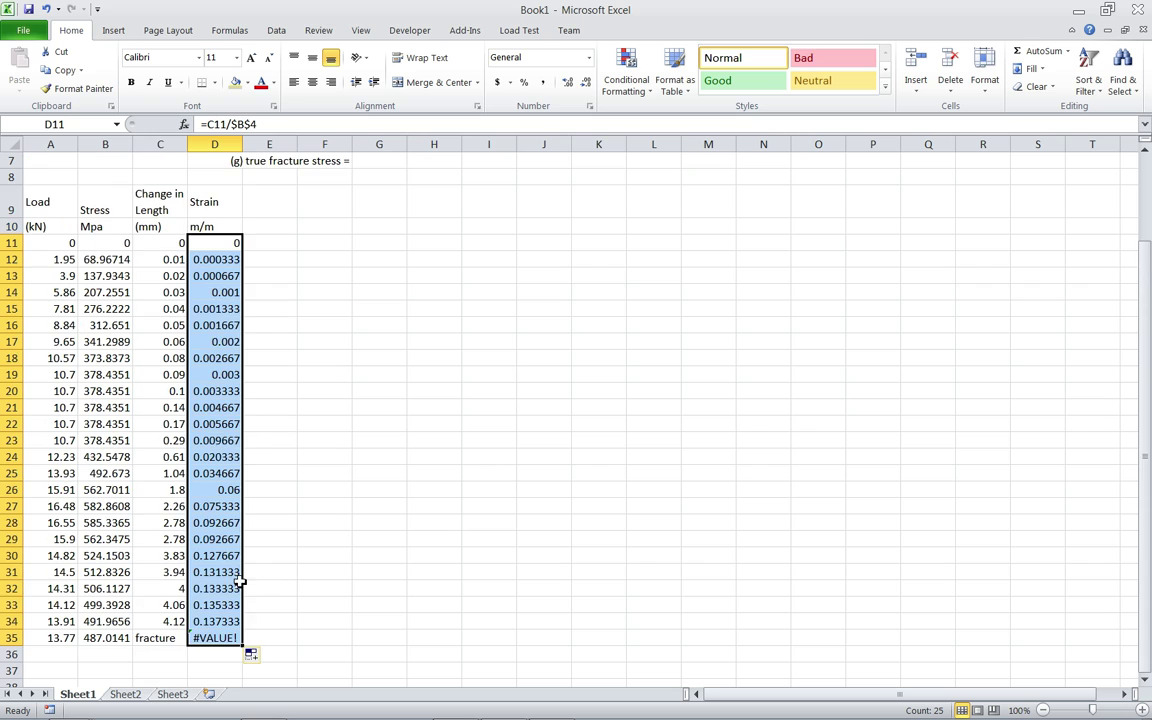
click(268, 533)
scroll(270, 555, down, 1)
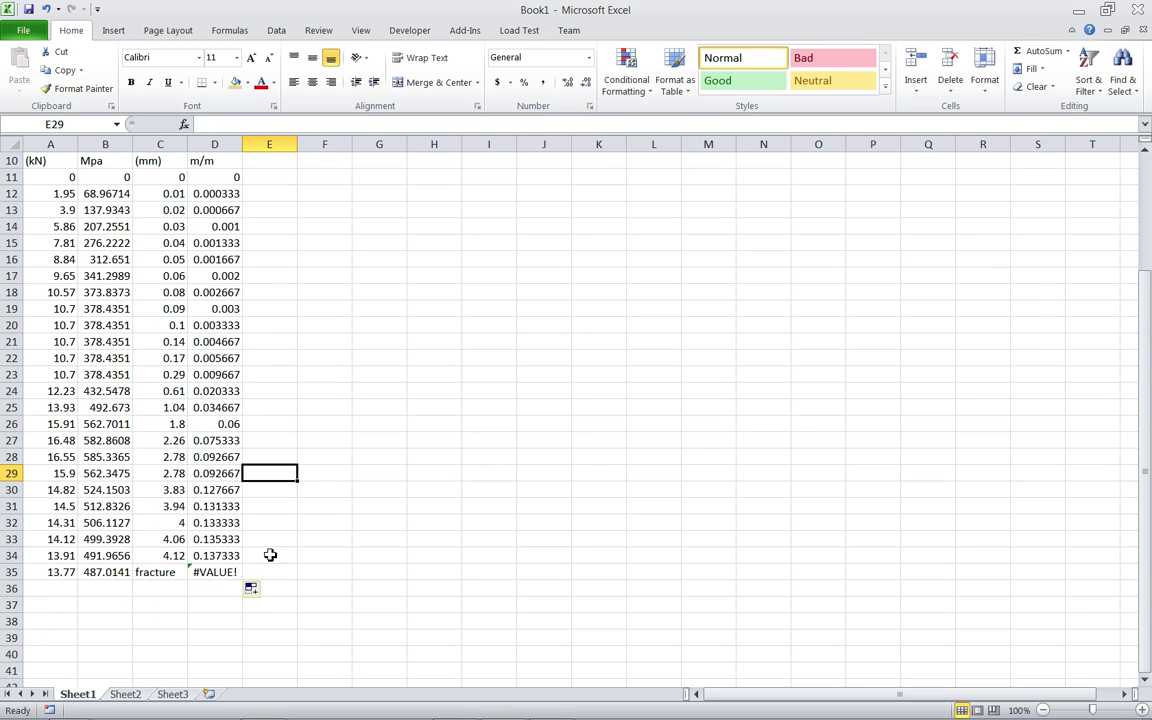
click(216, 573)
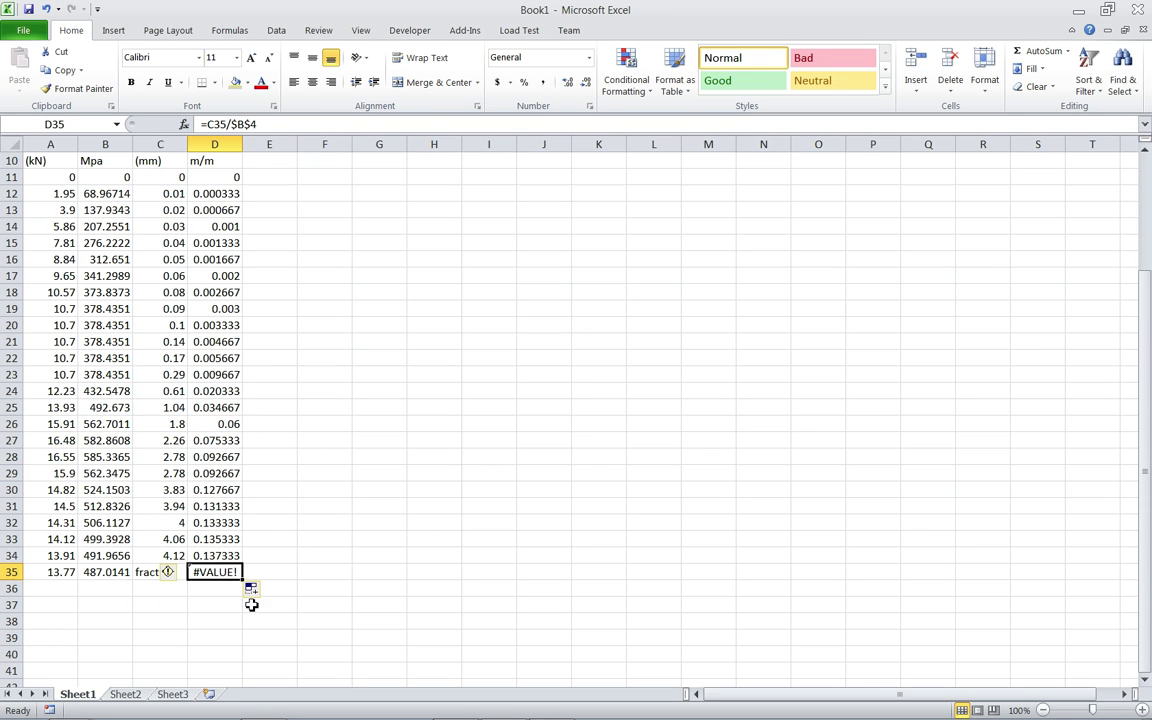
key(Delete)
scroll(184, 605, down, 1)
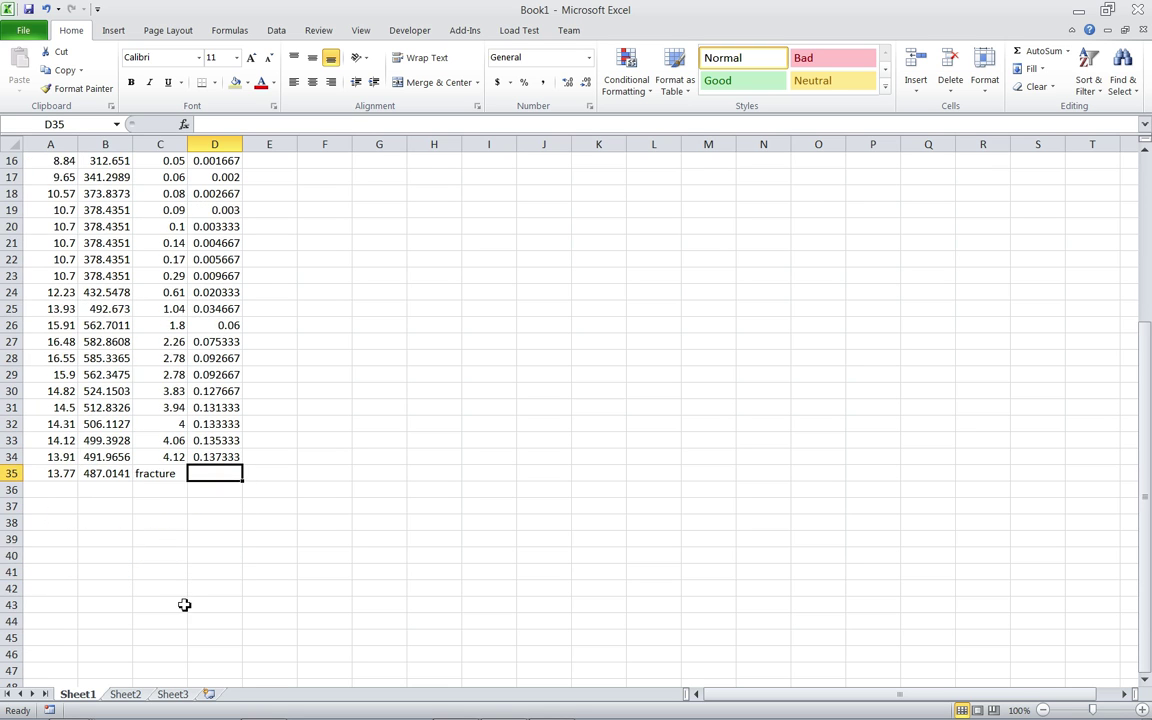
scroll(129, 551, up, 4)
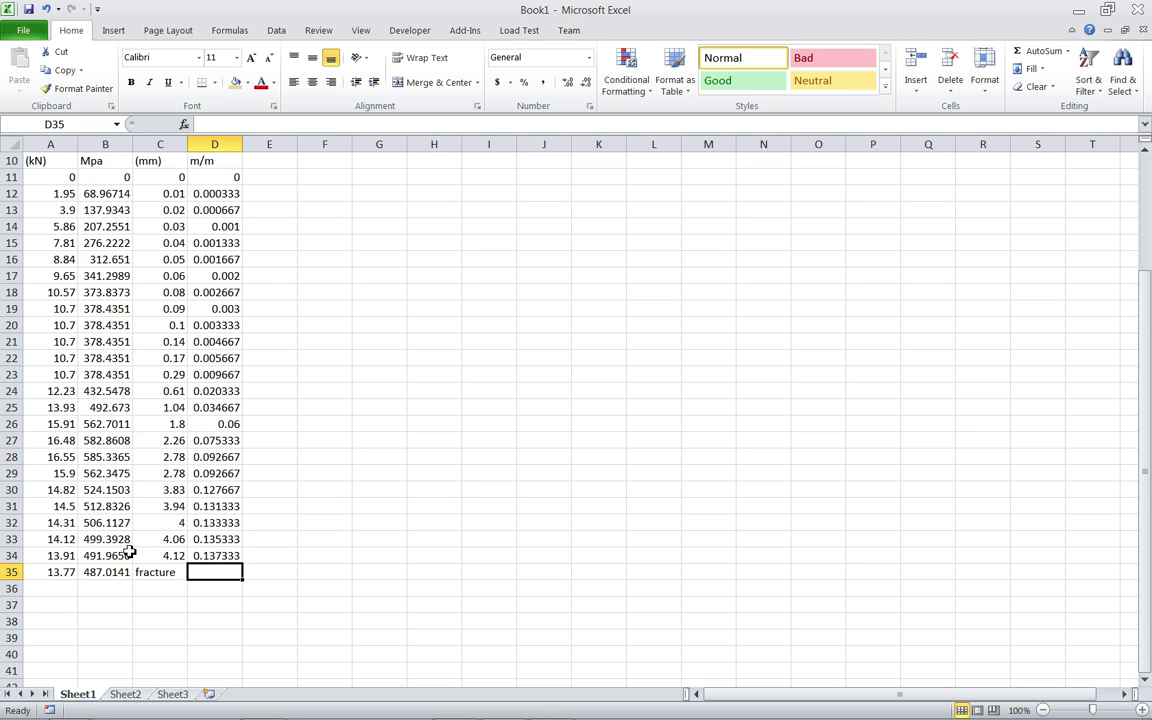
Check the final stress value, 487.0141, in B35
scroll(129, 551, down, 2)
scroll(130, 552, up, 2)
scroll(162, 553, down, 3)
scroll(140, 390, up, 3)
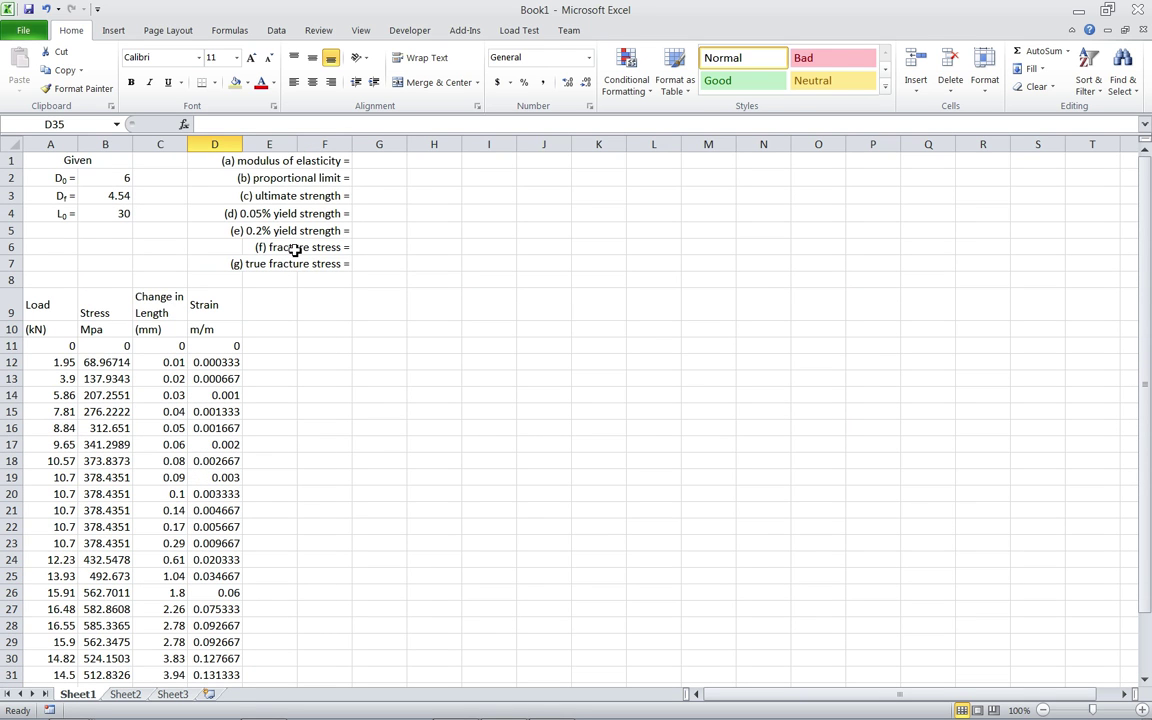
scroll(345, 240, down, 3)
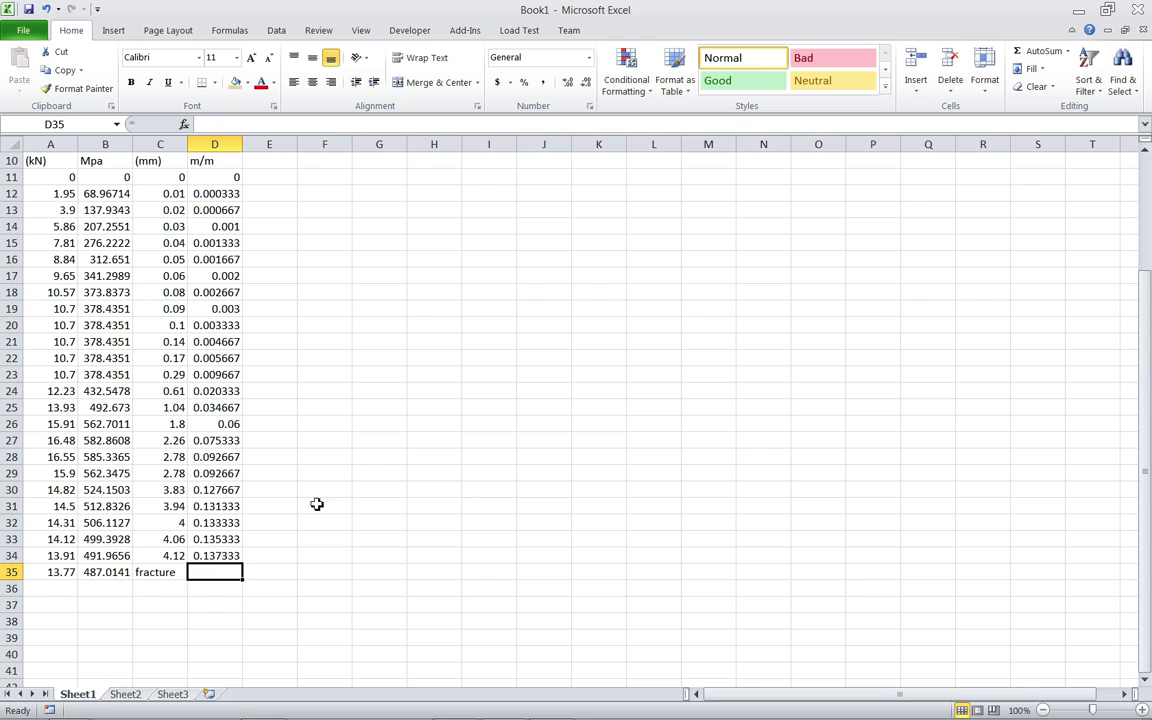
click(101, 575)
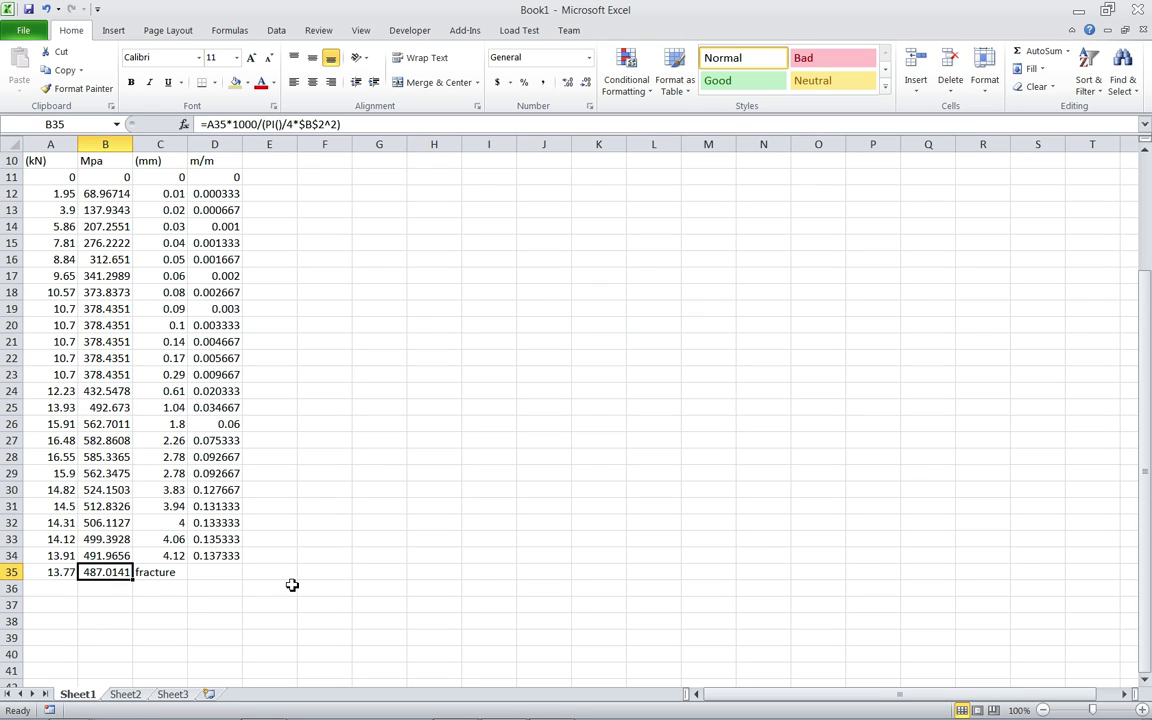
Enter =B35 in G6 so the fracture stress reads 487.0141
scroll(292, 585, up, 3)
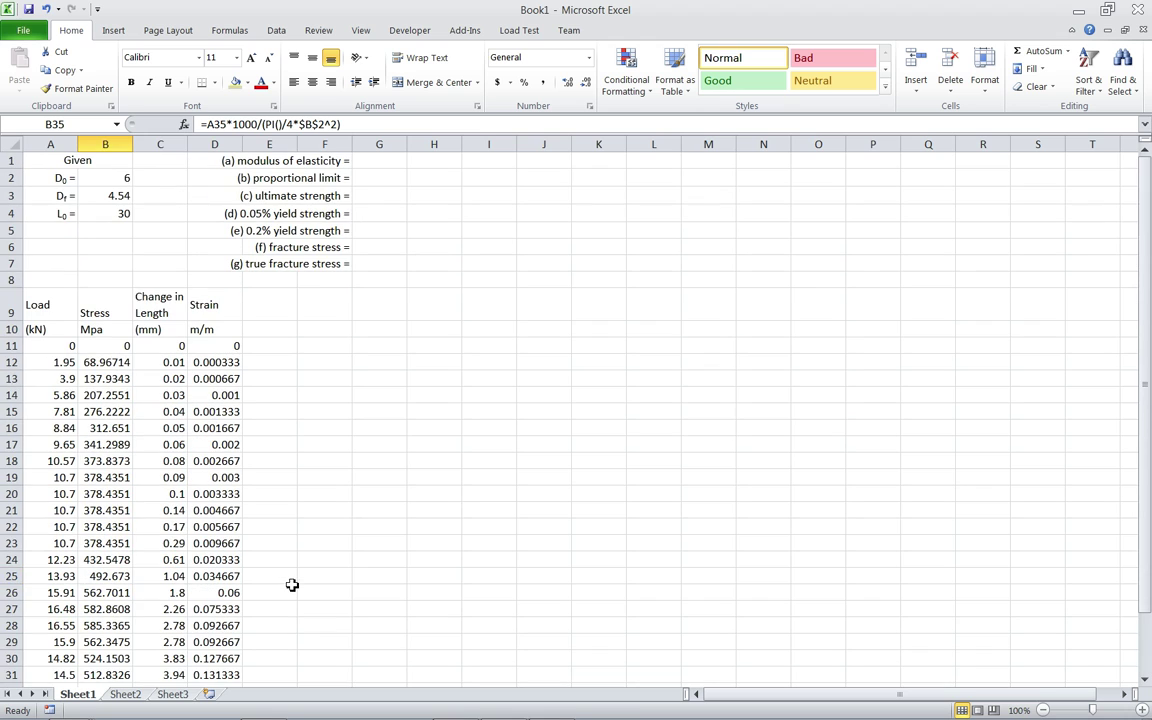
click(382, 247)
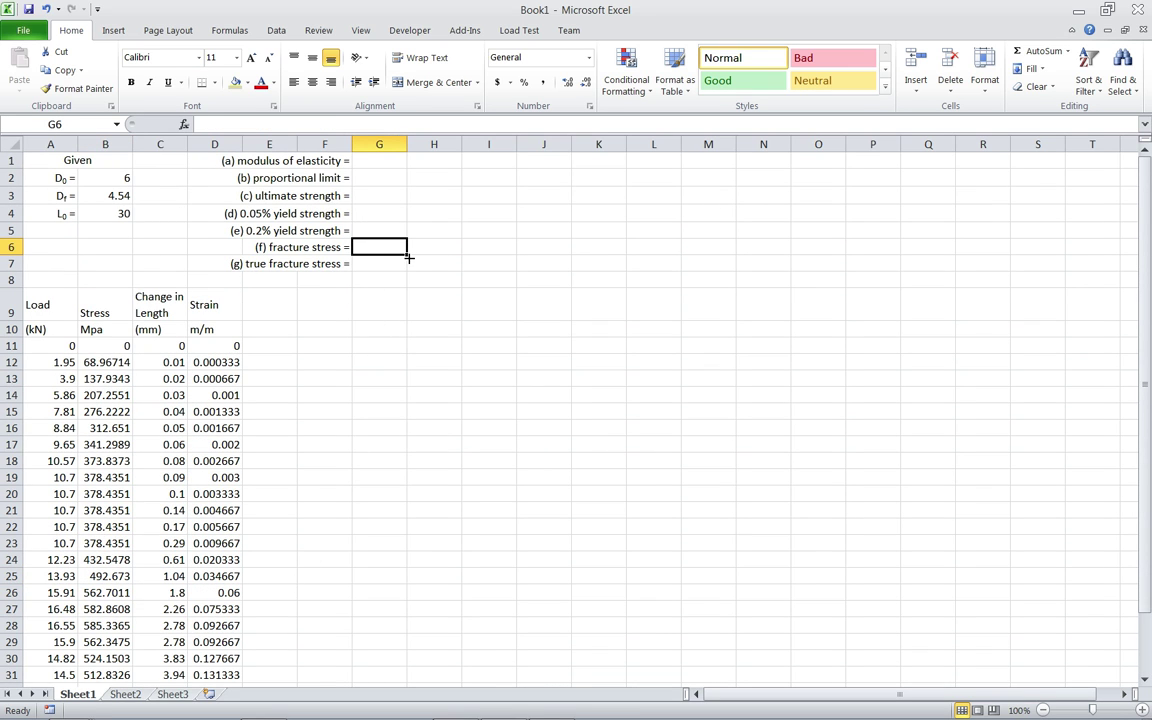
text(=)
scroll(206, 378, down, 4)
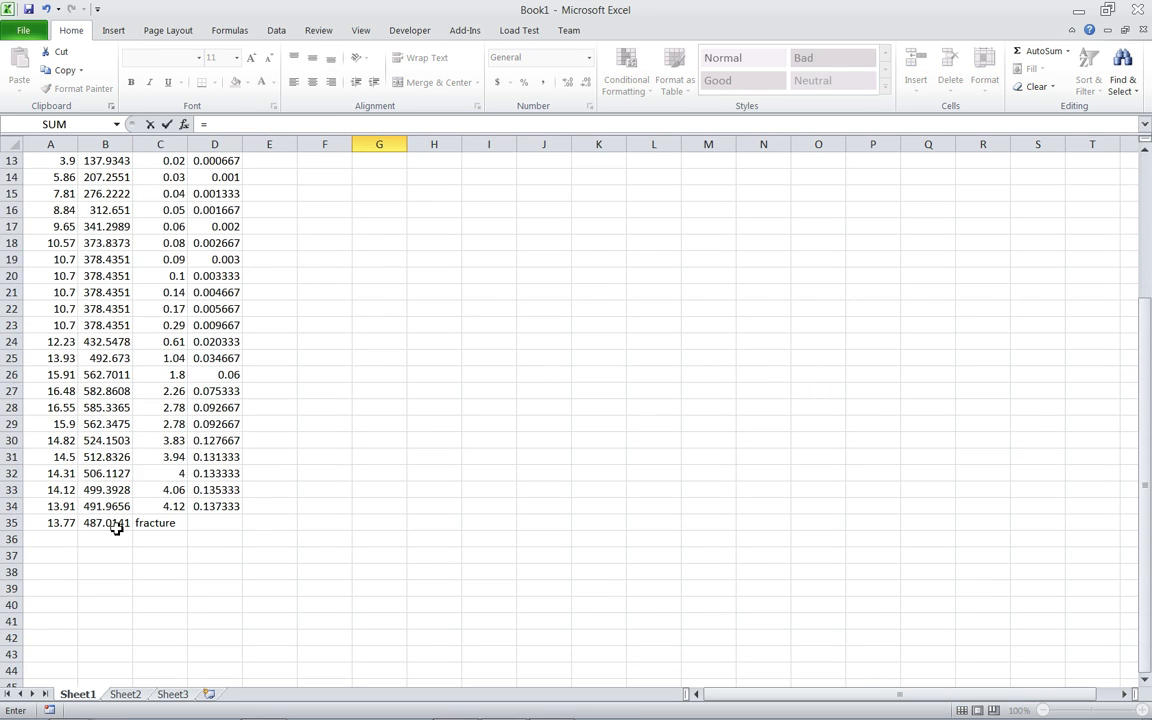
click(105, 470)
key(Return)
scroll(258, 338, up, 2)
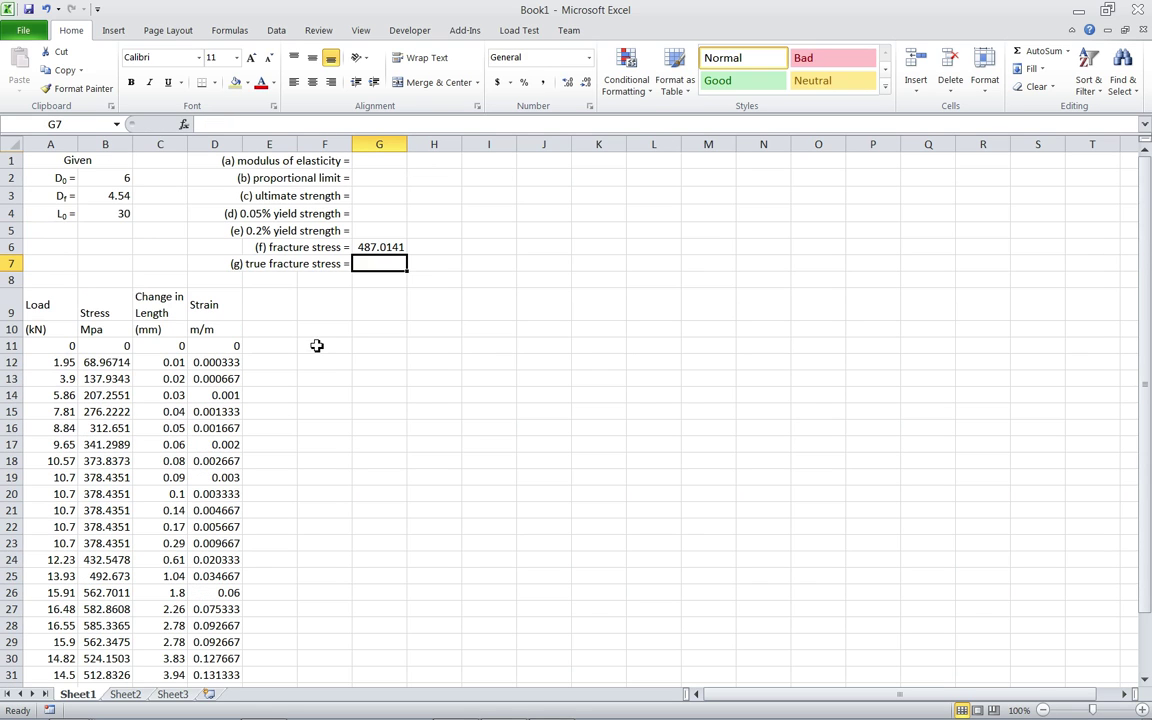
click(112, 196)
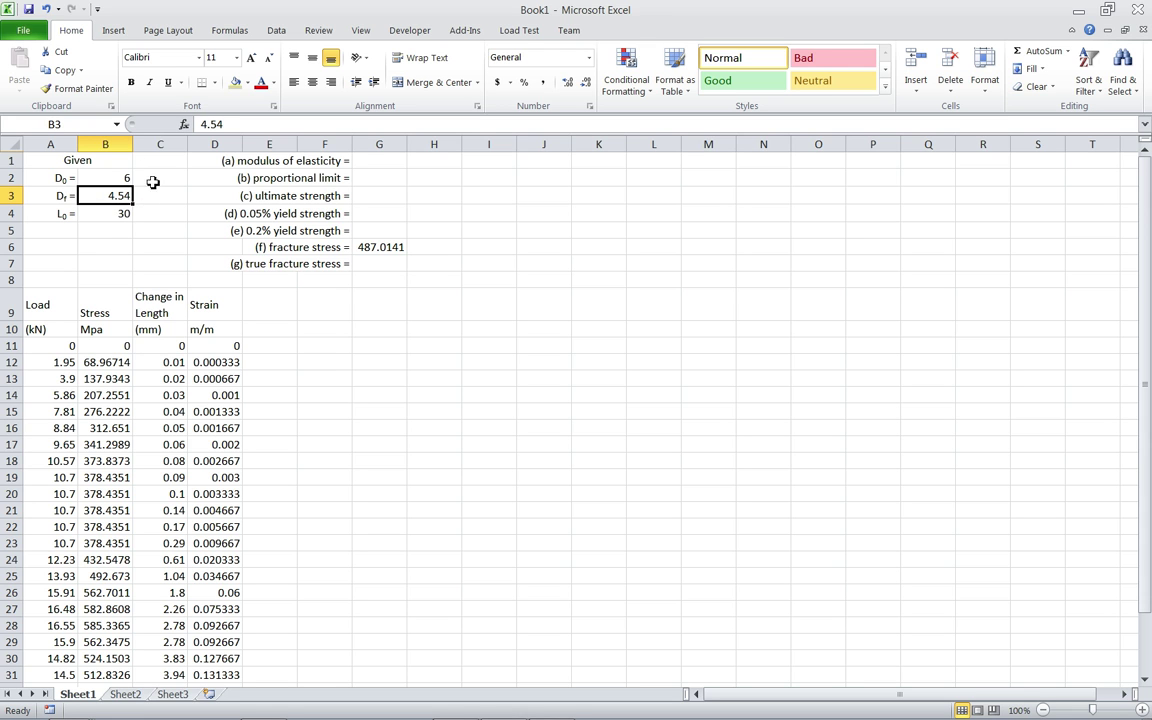
scroll(175, 260, down, 1)
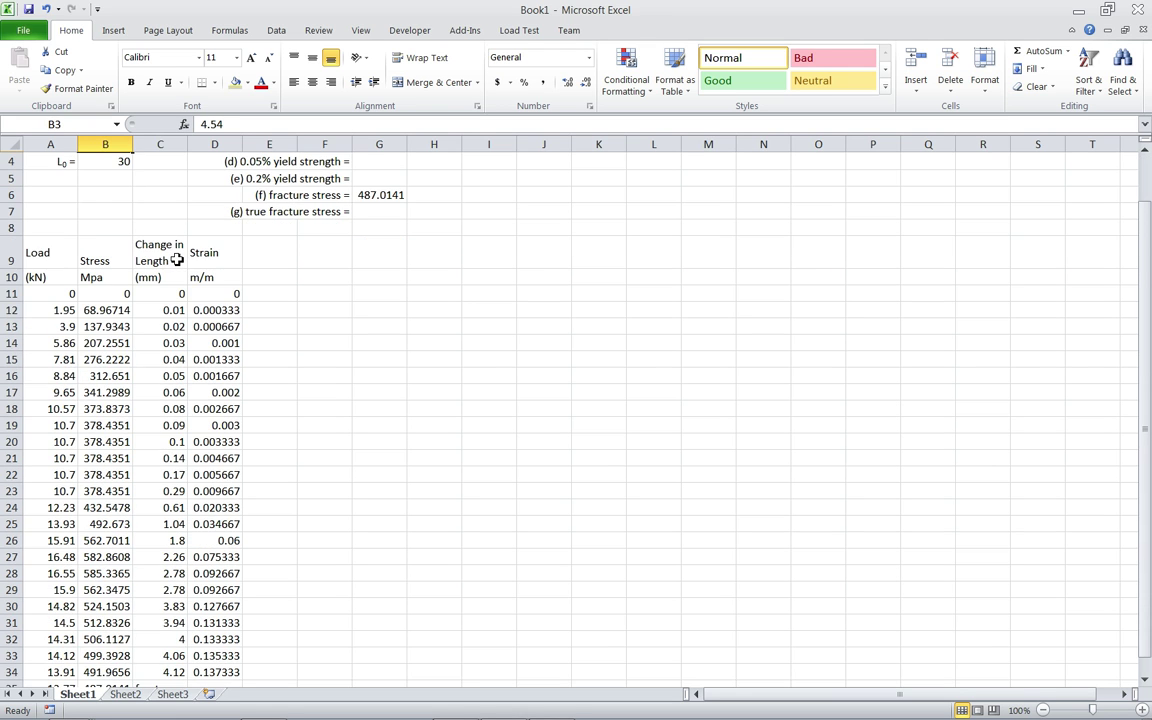
scroll(175, 260, up, 1)
Enter =A35*1000/(PI()/4*B3^2) in G7, giving a true fracture stress of 850.6137
click(378, 264)
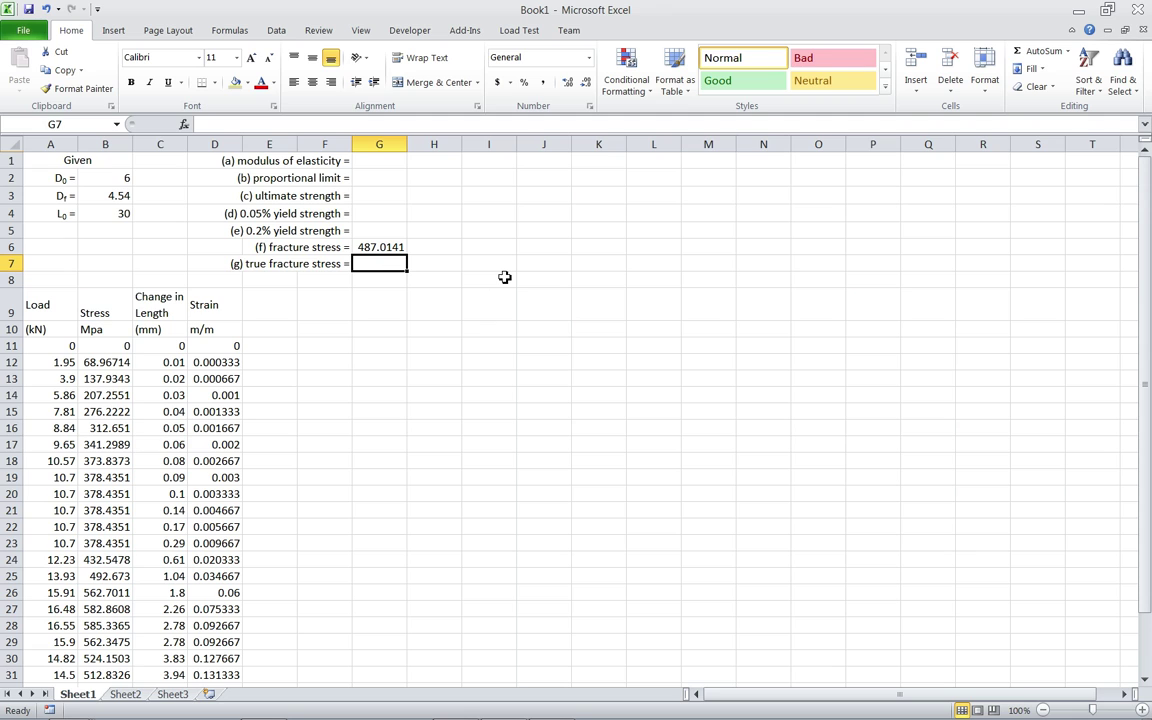
text(=)
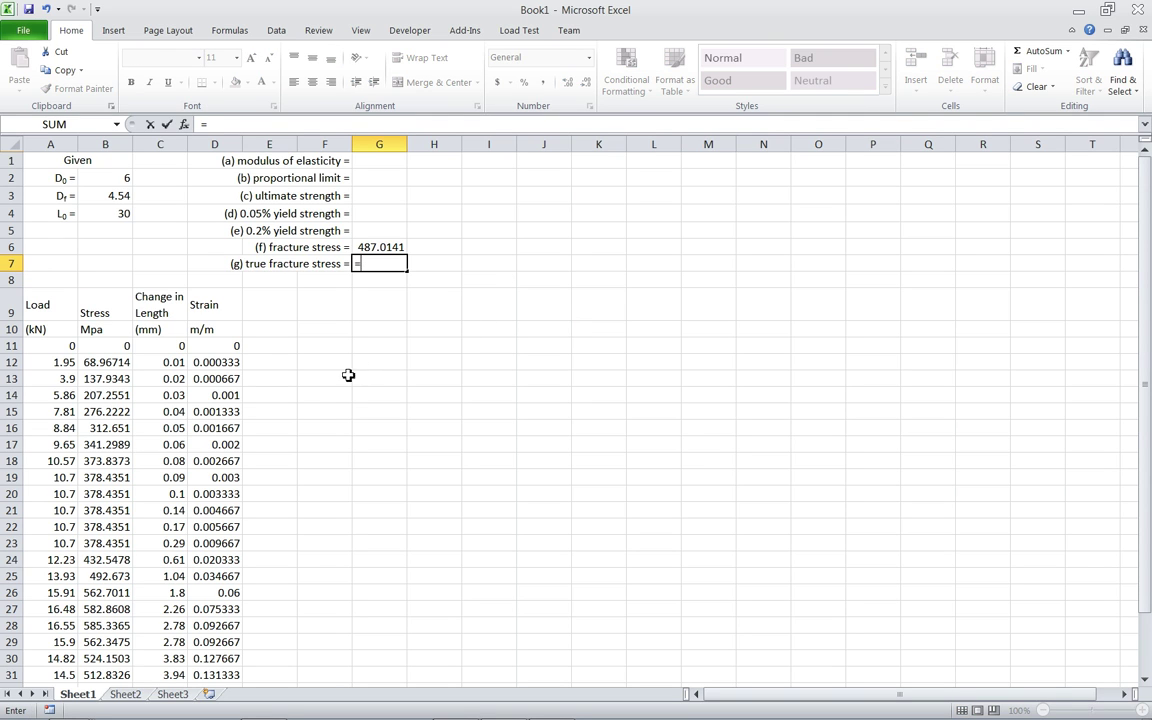
scroll(337, 378, down, 3)
click(61, 572)
scroll(334, 517, up, 3)
text(*1000)
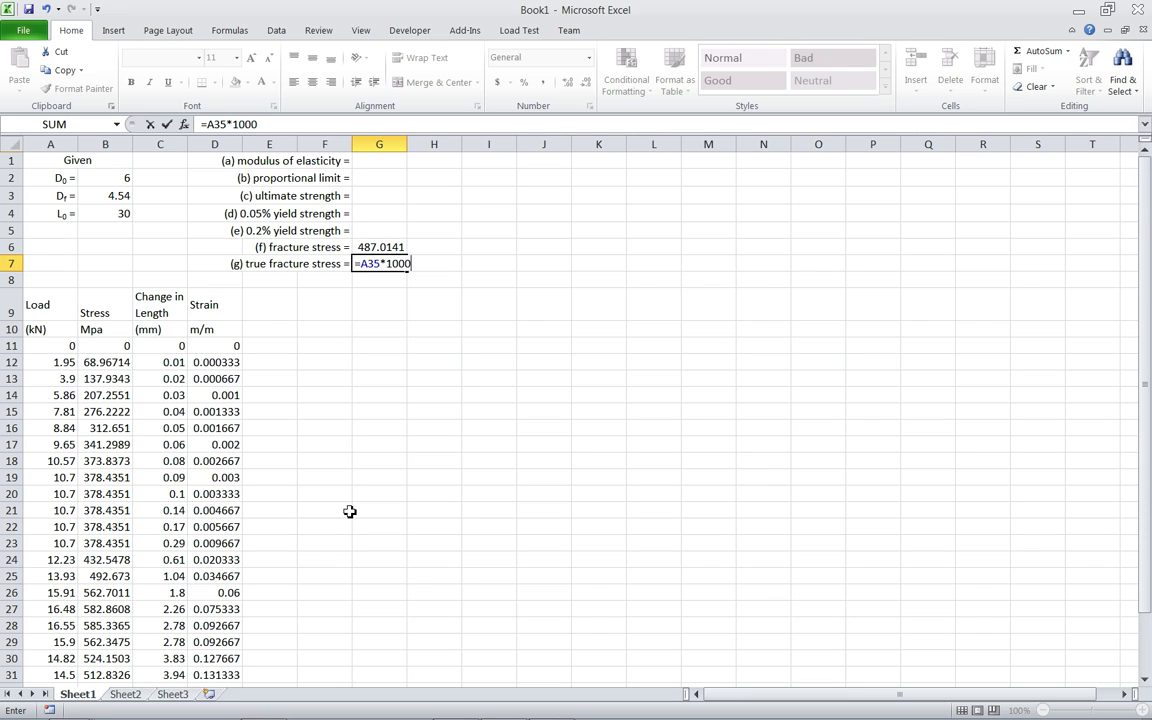
text(/(pi)
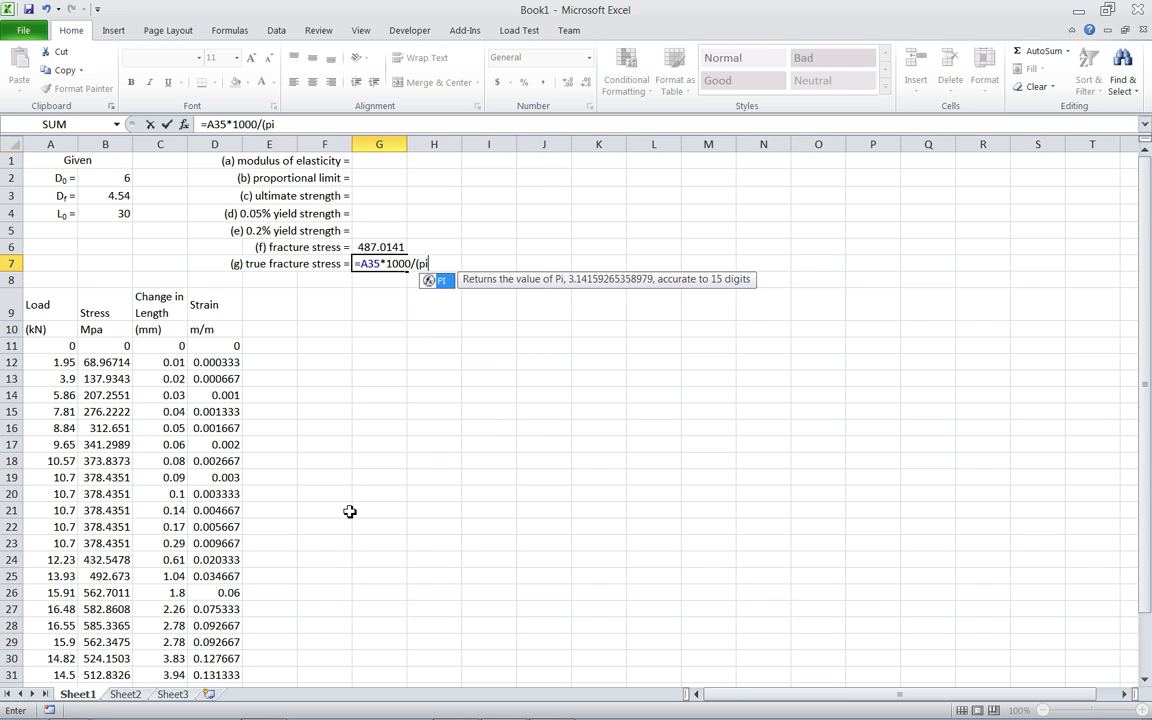
text(())
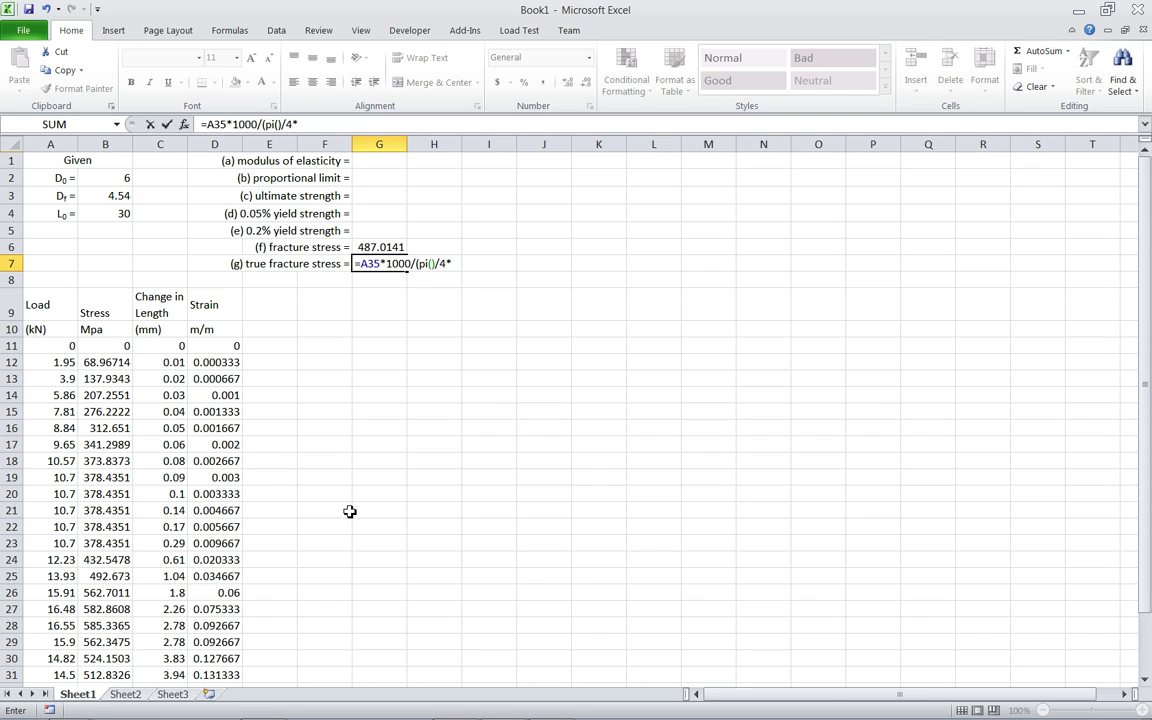
text(/4*)
click(115, 196)
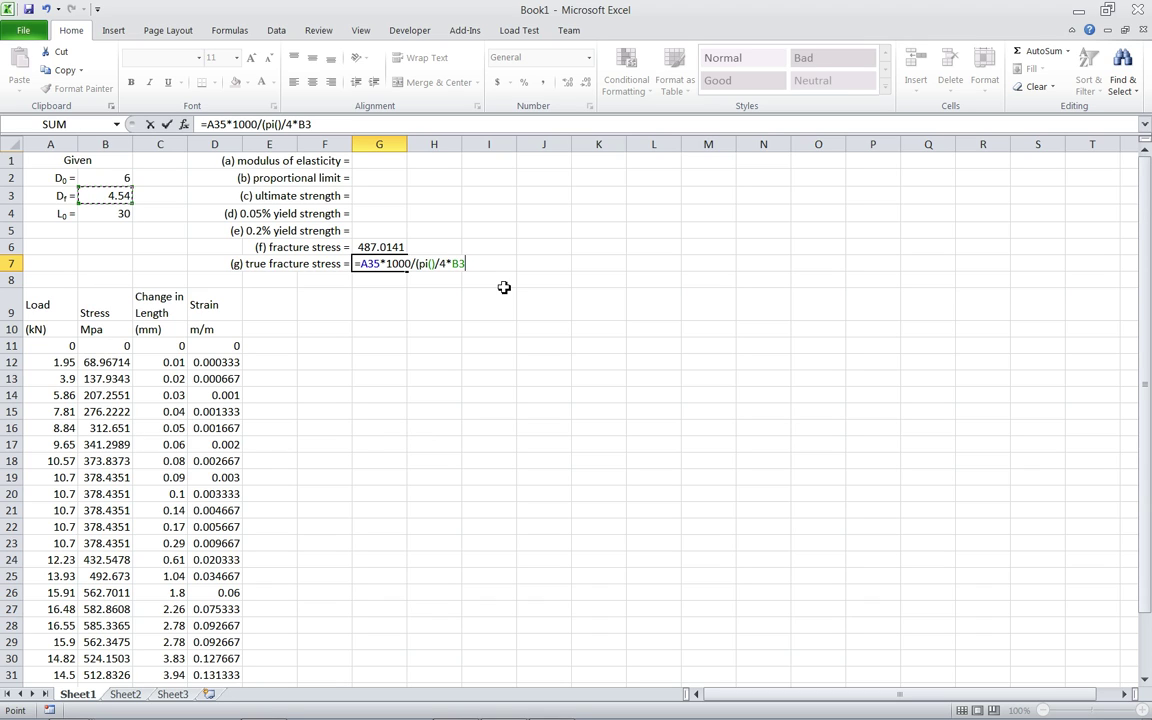
text(^2))
key(Return)
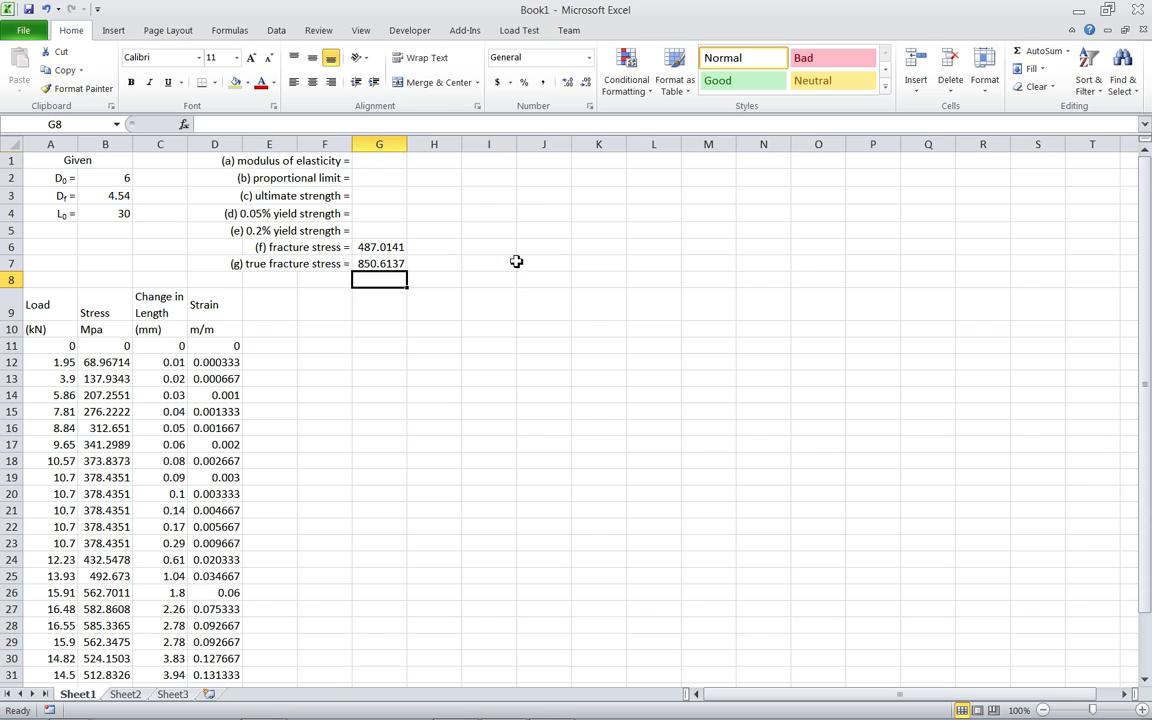
click(360, 258)
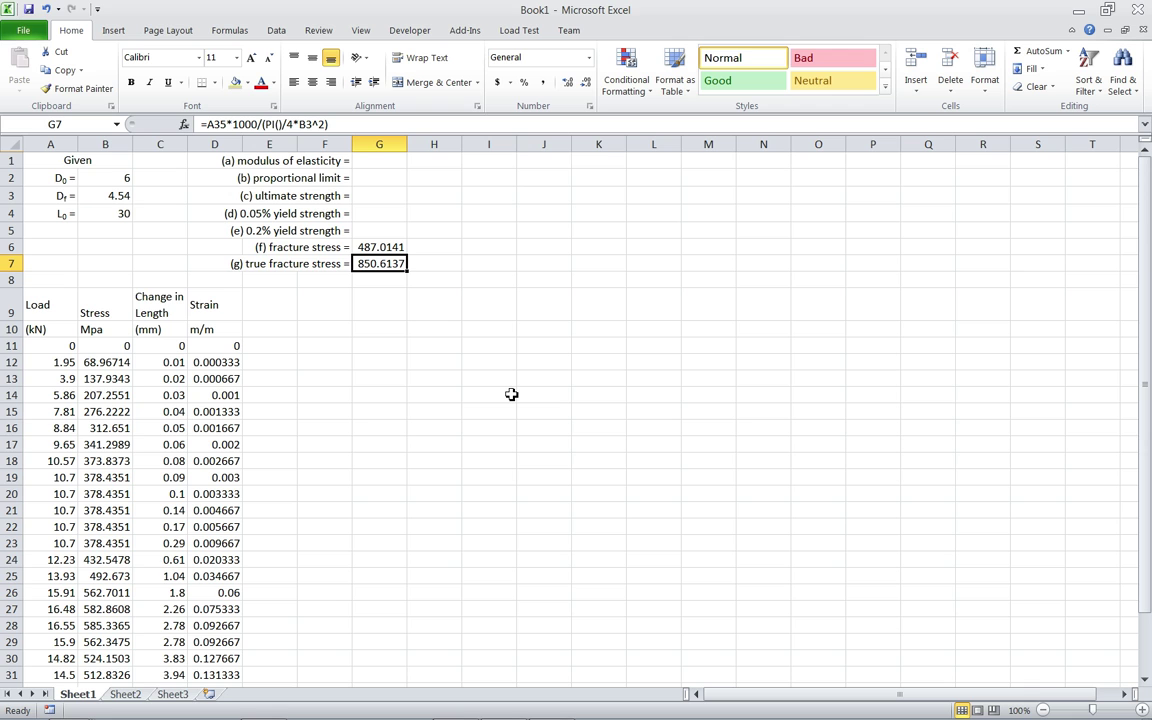
scroll(520, 388, down, 8)
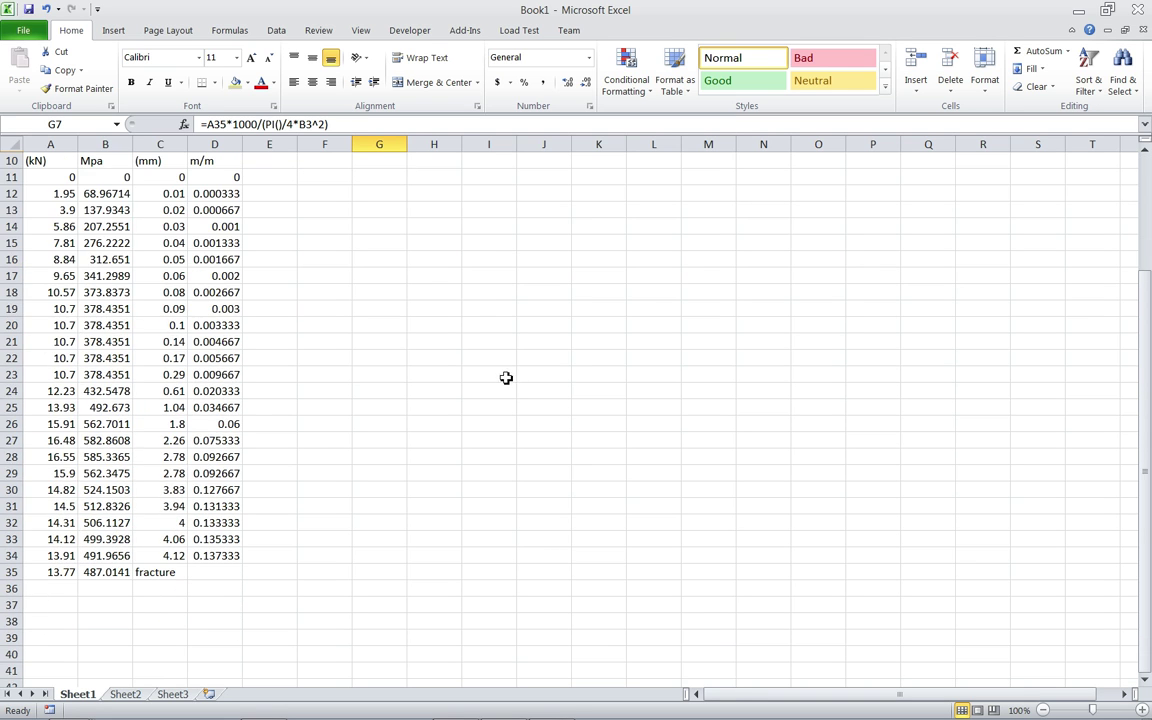
scroll(442, 363, up, 7)
scroll(440, 362, up, 1)
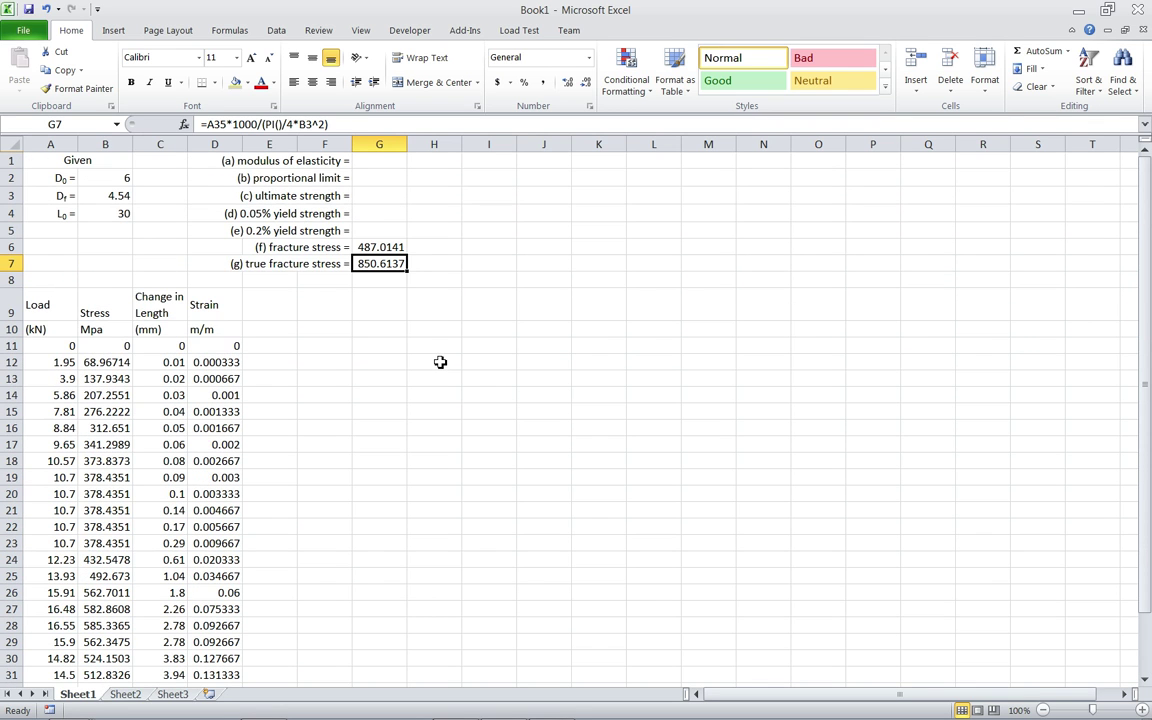
Enter =MAX(B11:B35) in G3, giving an ultimate strength of 585.3365
click(360, 193)
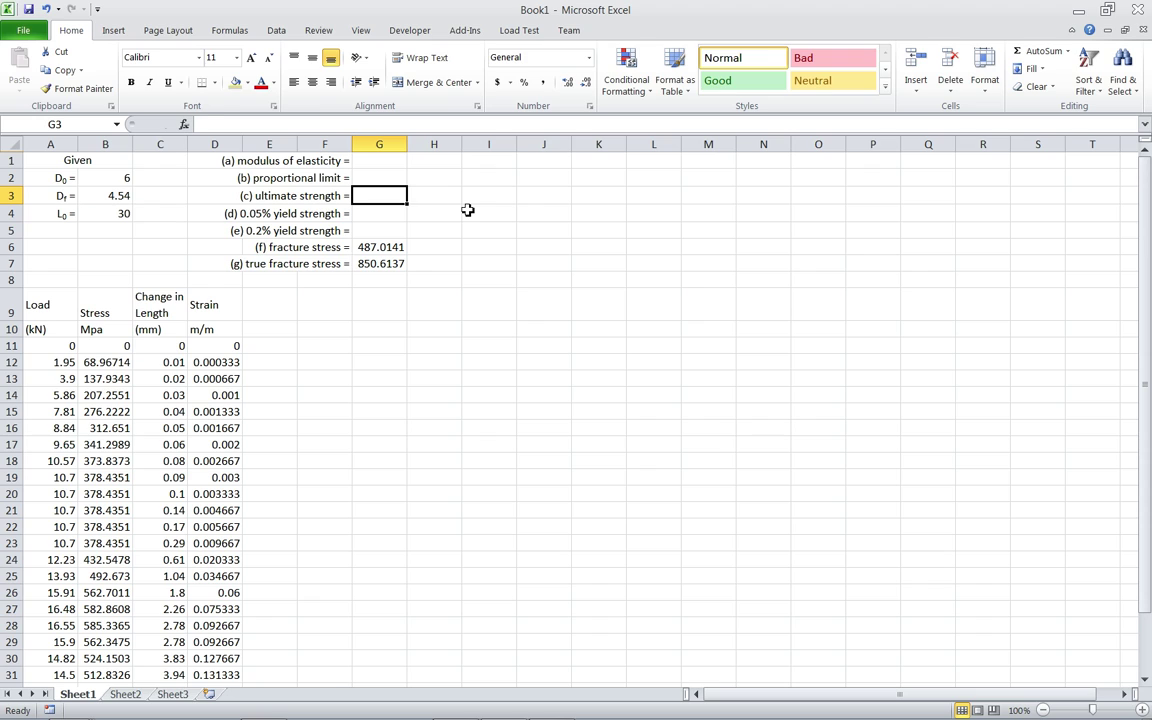
text(=max*)
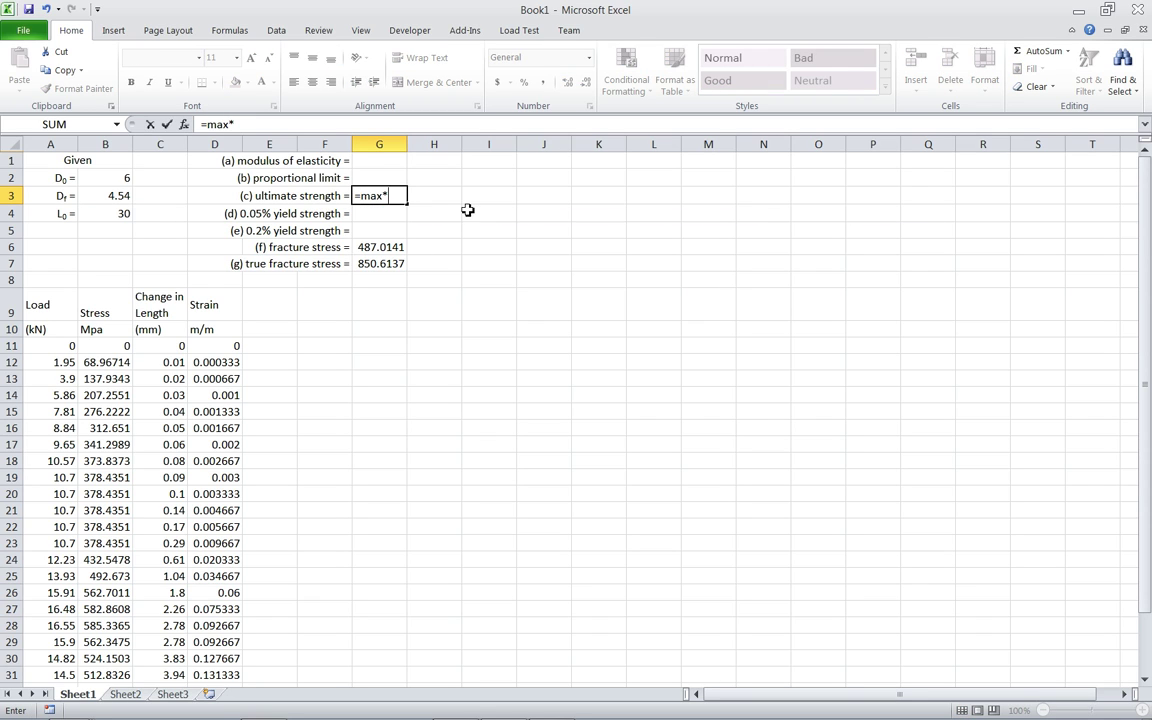
key(BackSpace)
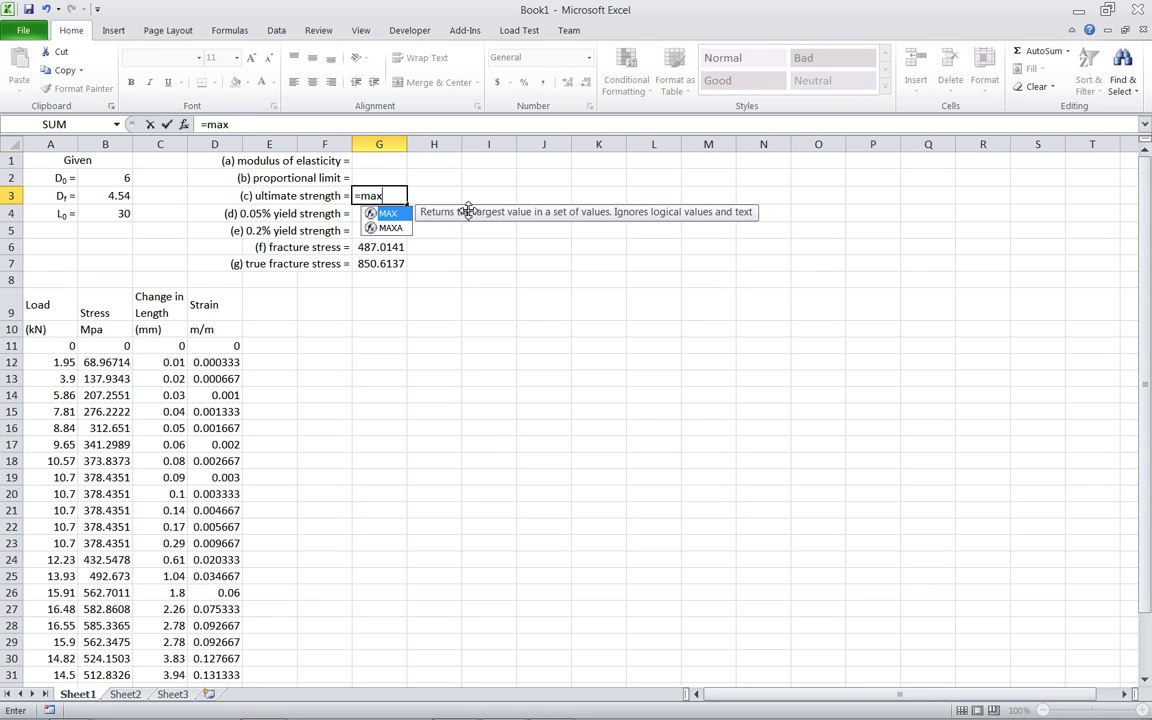
text(()
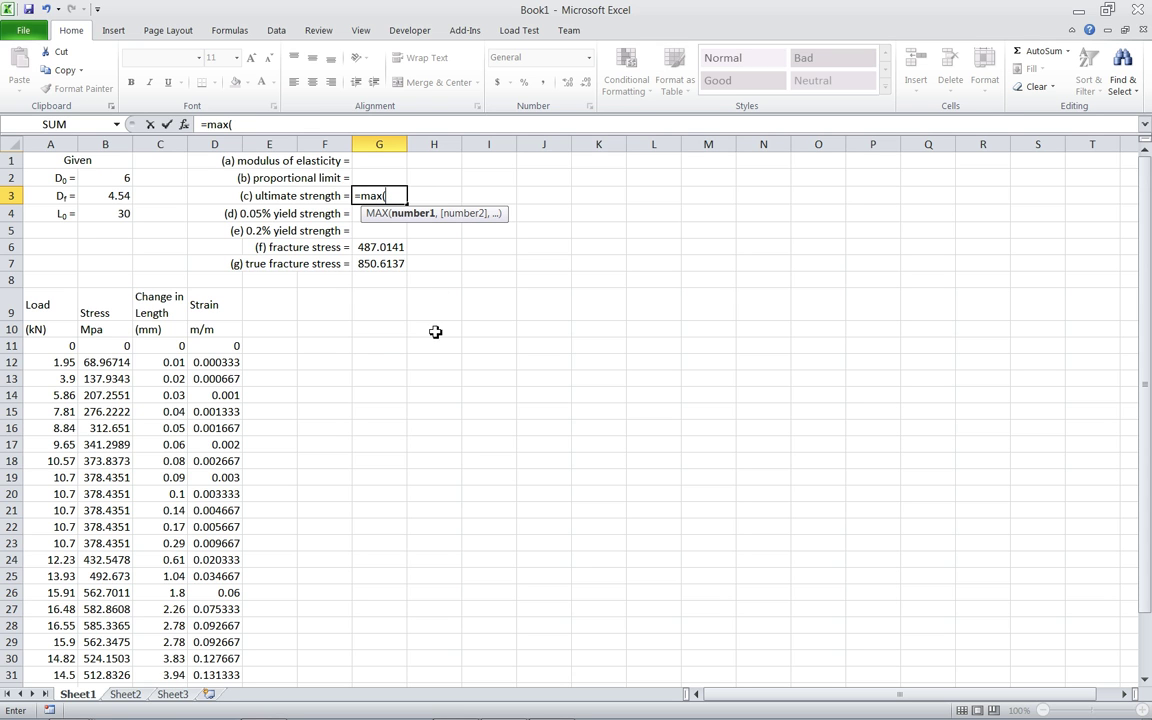
scroll(373, 352, down, 2)
scroll(373, 352, up, 2)
scroll(313, 359, down, 1)
scroll(313, 359, up, 1)
scroll(240, 412, down, 2)
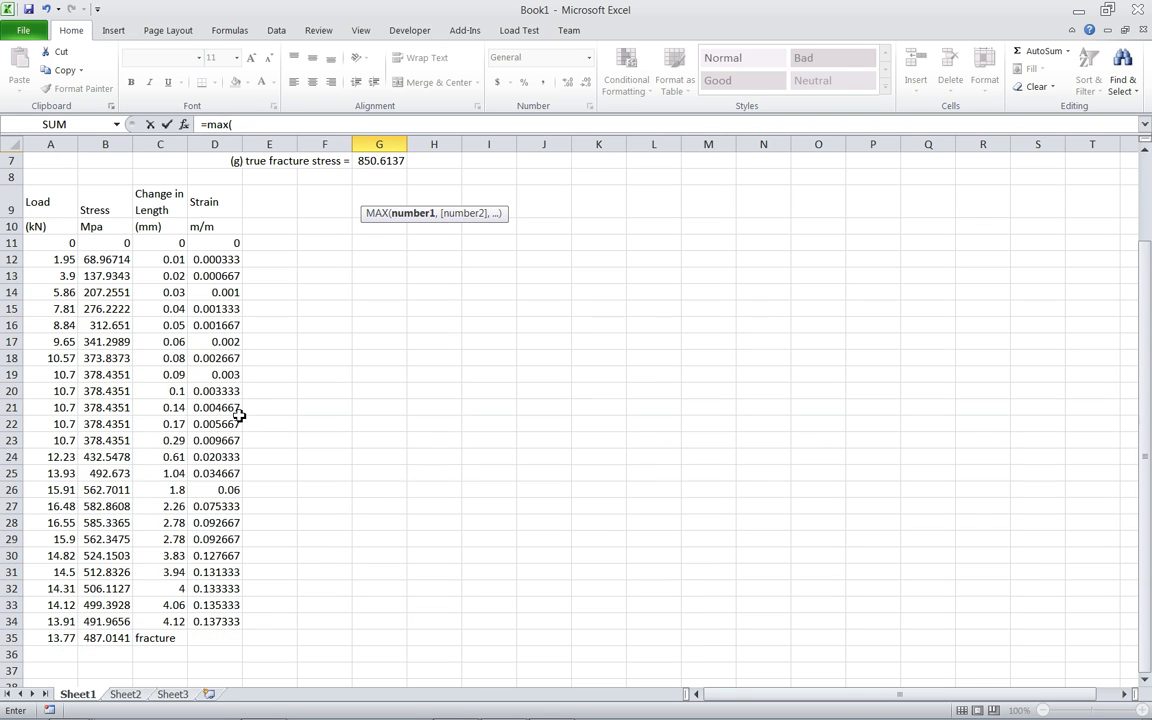
drag(118, 243, 118, 637)
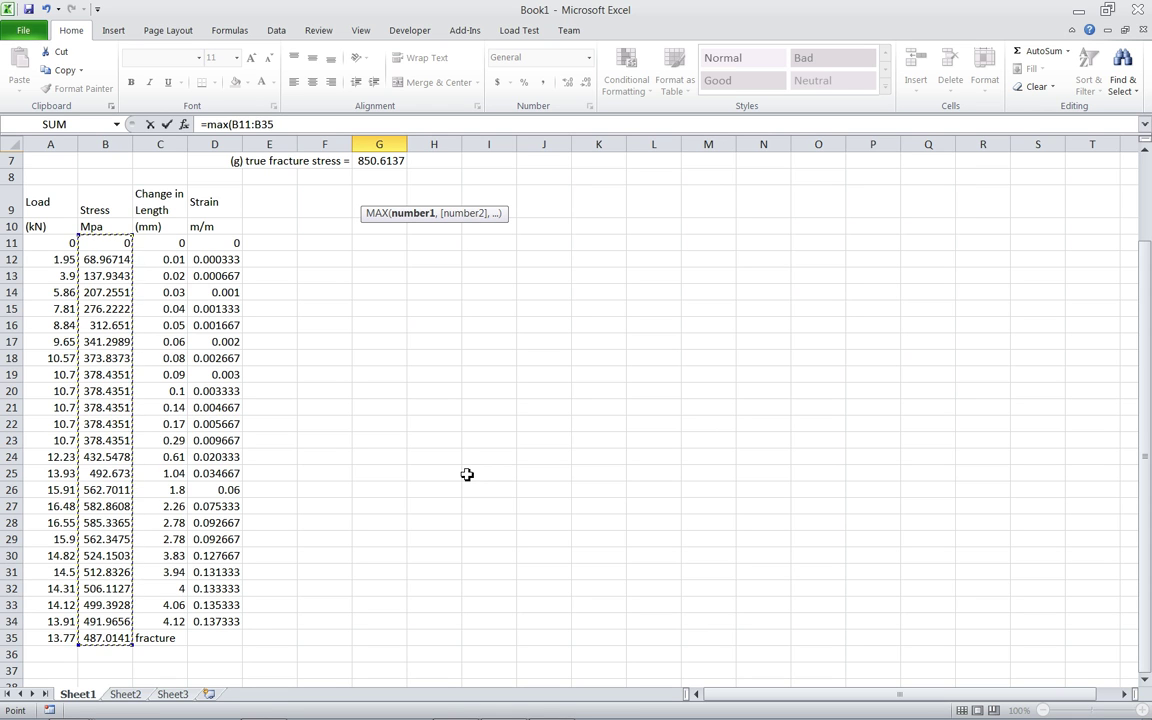
text())
key(Return)
Confirm the peak stress value sits in B28
scroll(467, 474, up, 1)
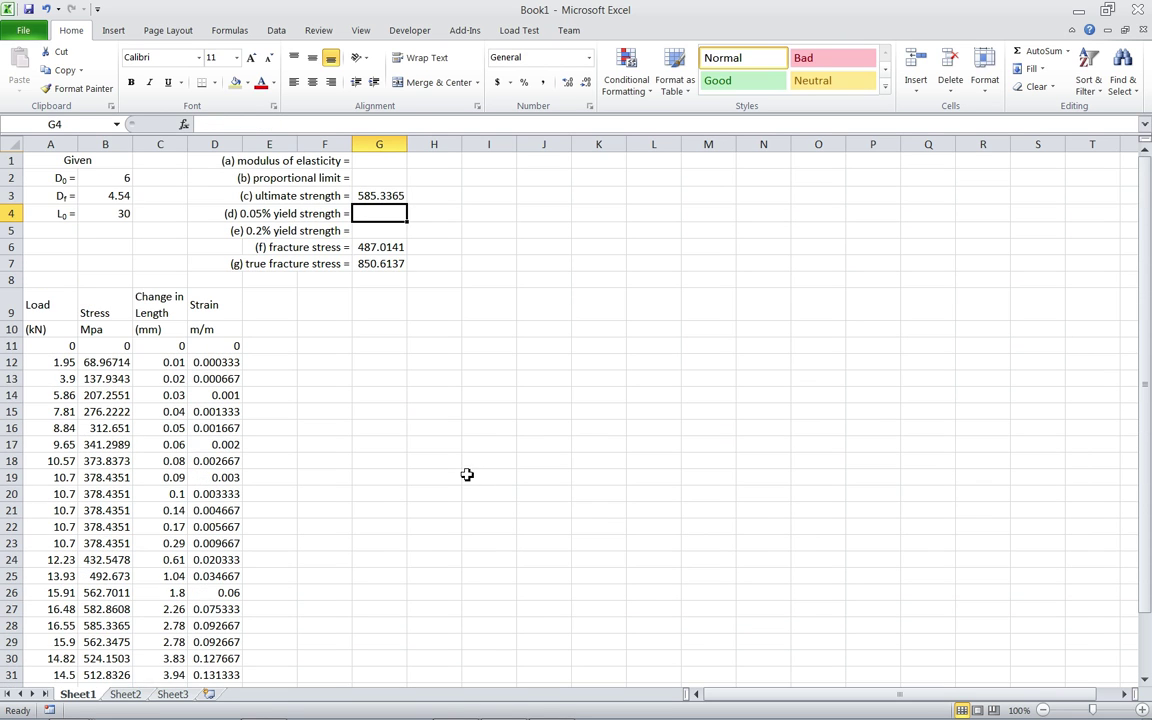
scroll(400, 380, down, 2)
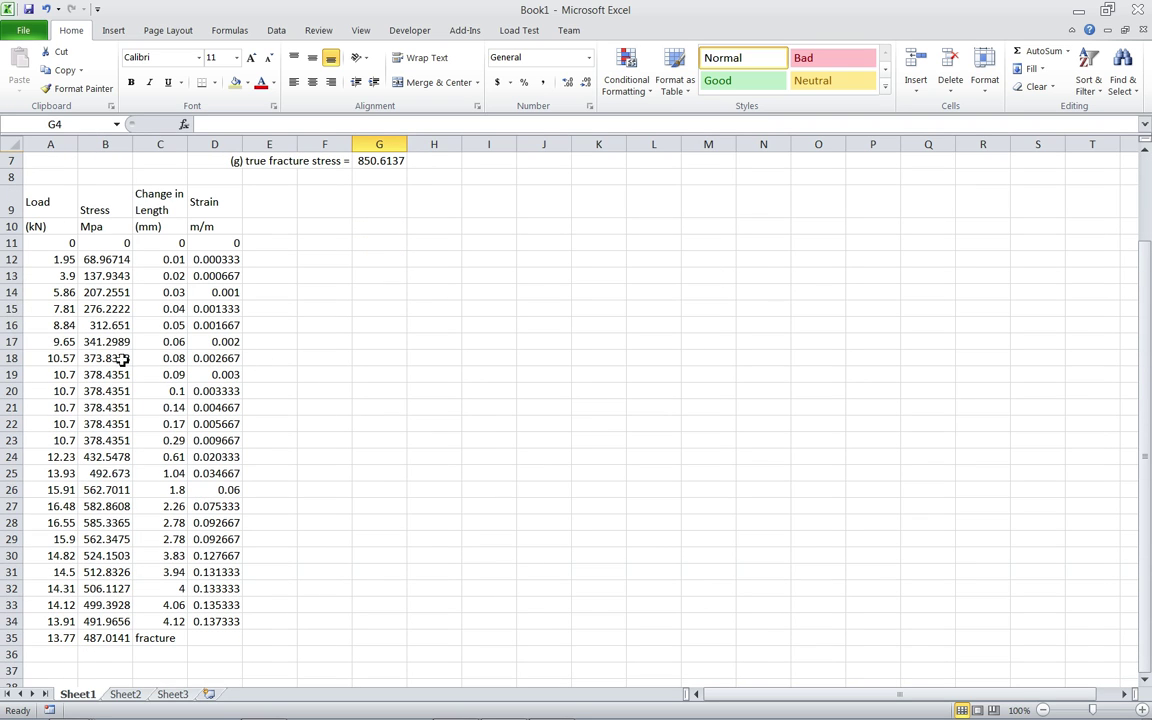
click(110, 522)
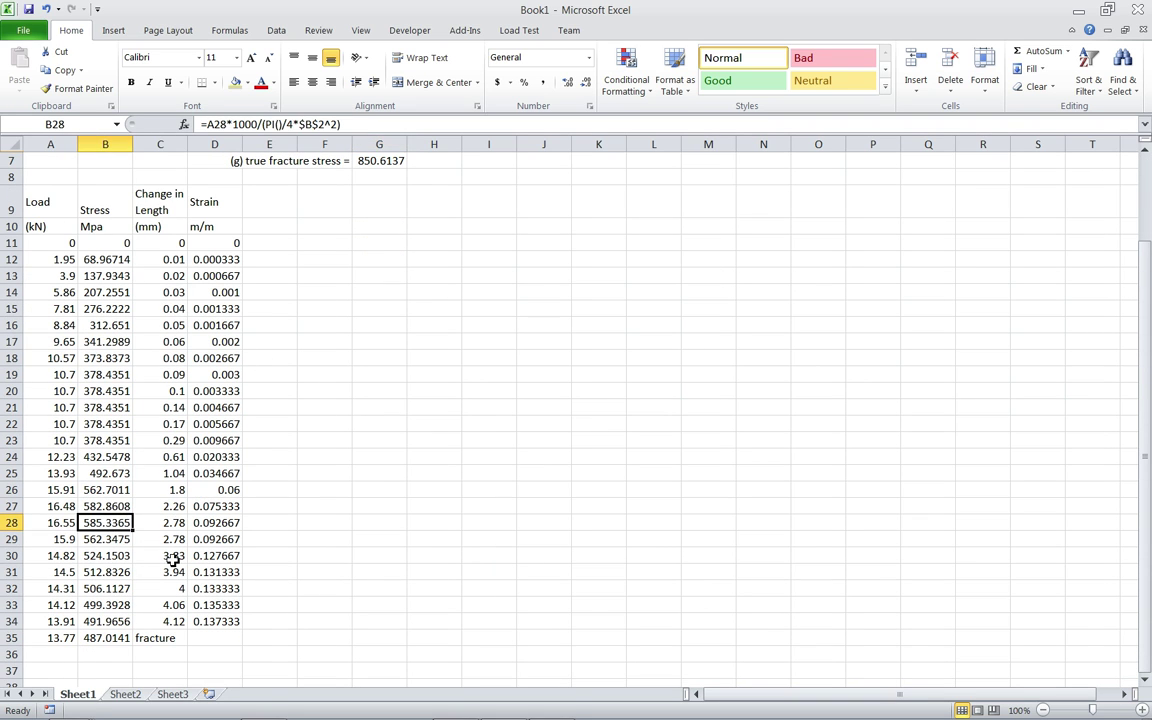
scroll(241, 512, up, 1)
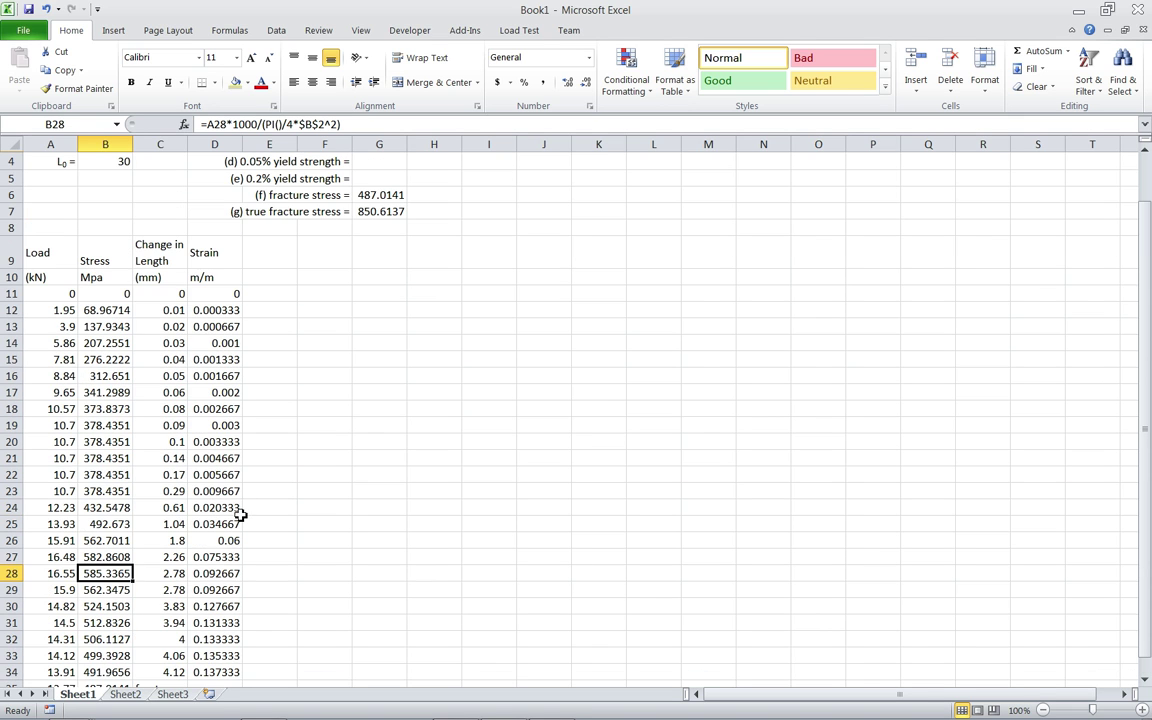
scroll(240, 512, down, 1)
scroll(237, 513, up, 2)
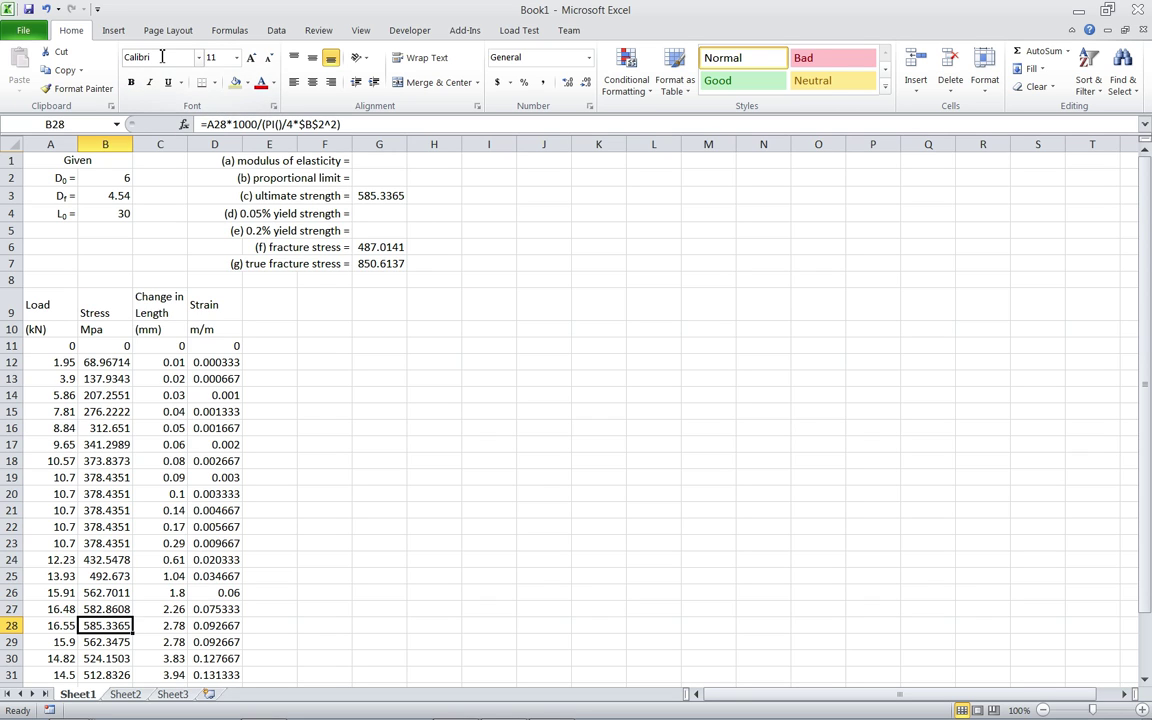
Insert a Scatter with Smooth Lines chart, placed at column K and enlarged
click(115, 33)
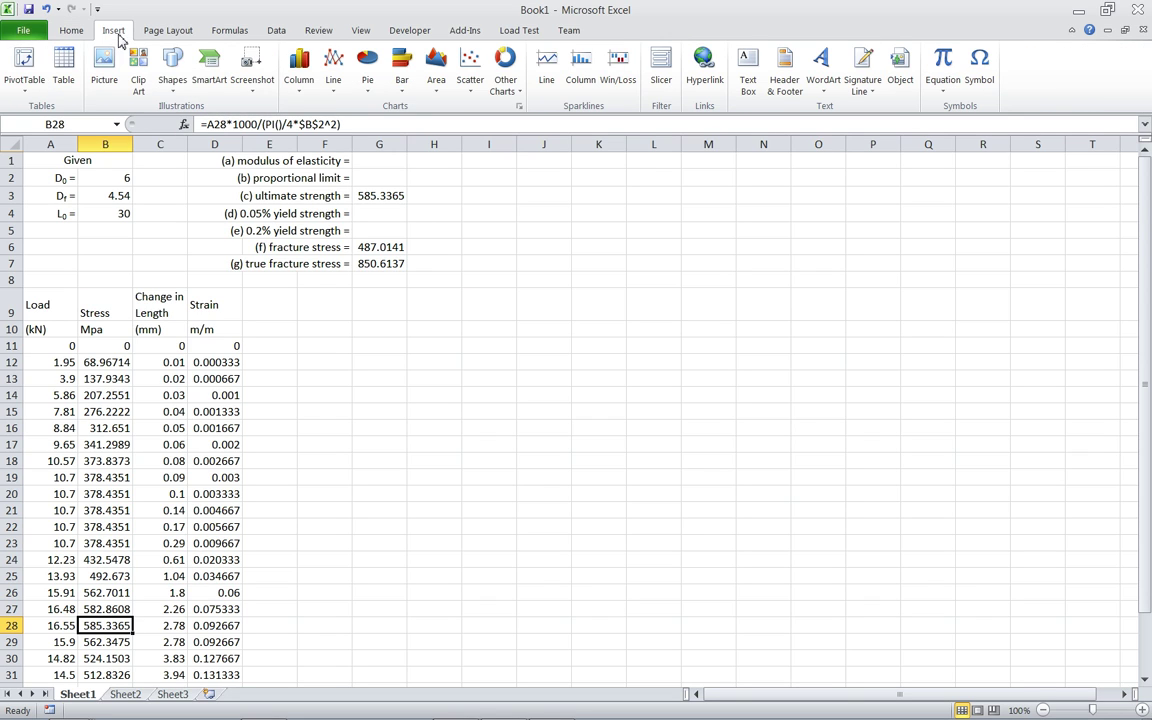
click(69, 33)
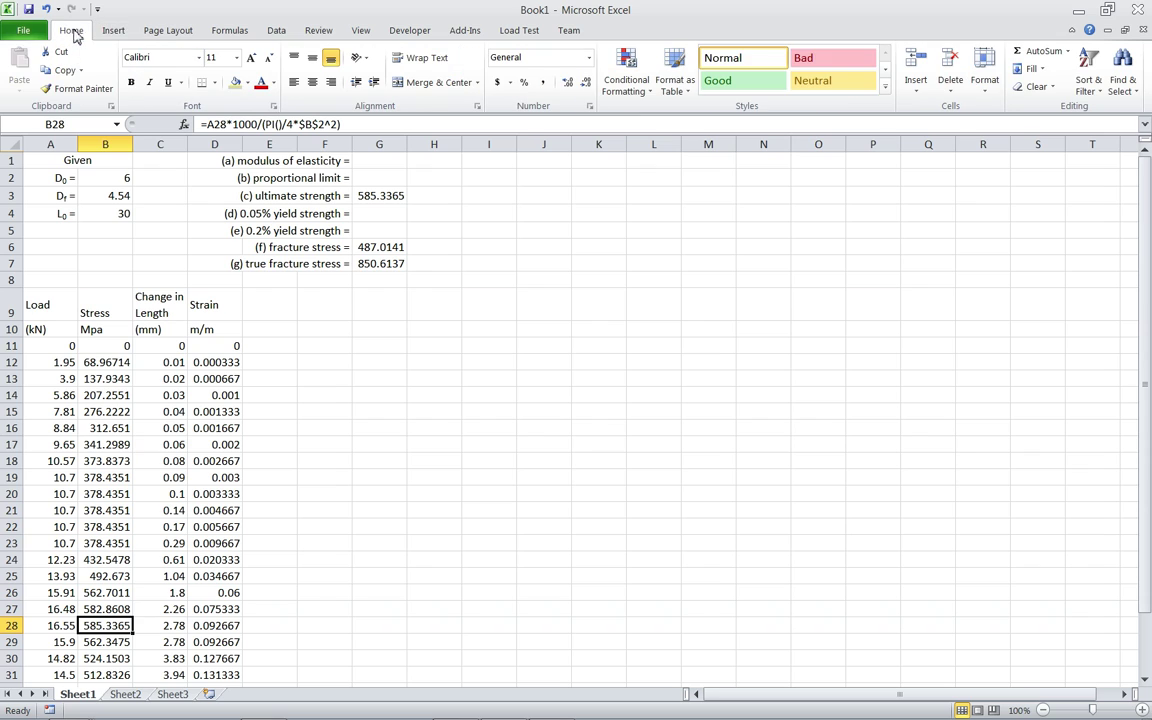
click(115, 33)
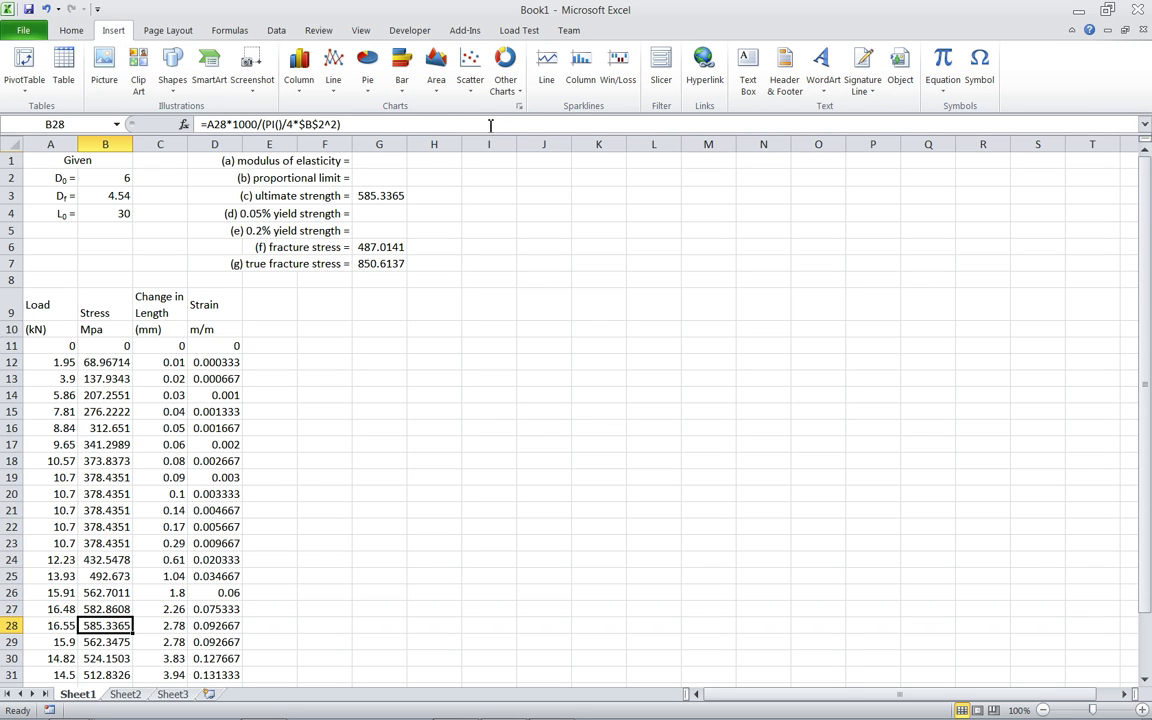
click(479, 90)
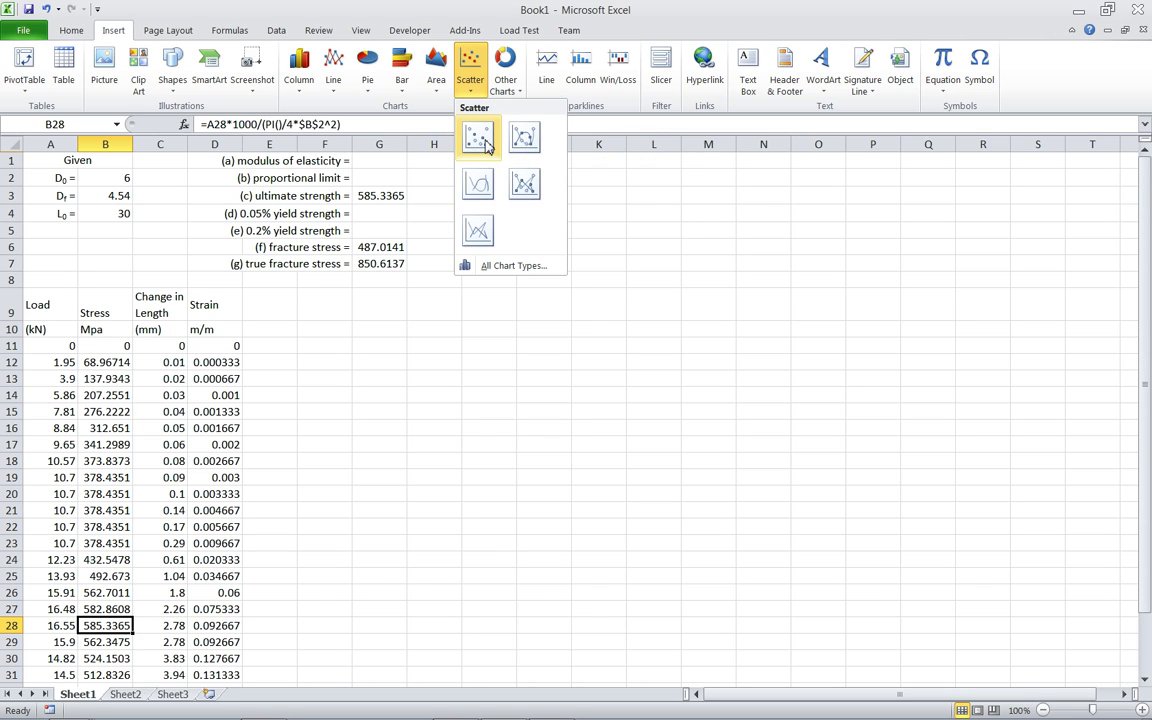
click(479, 193)
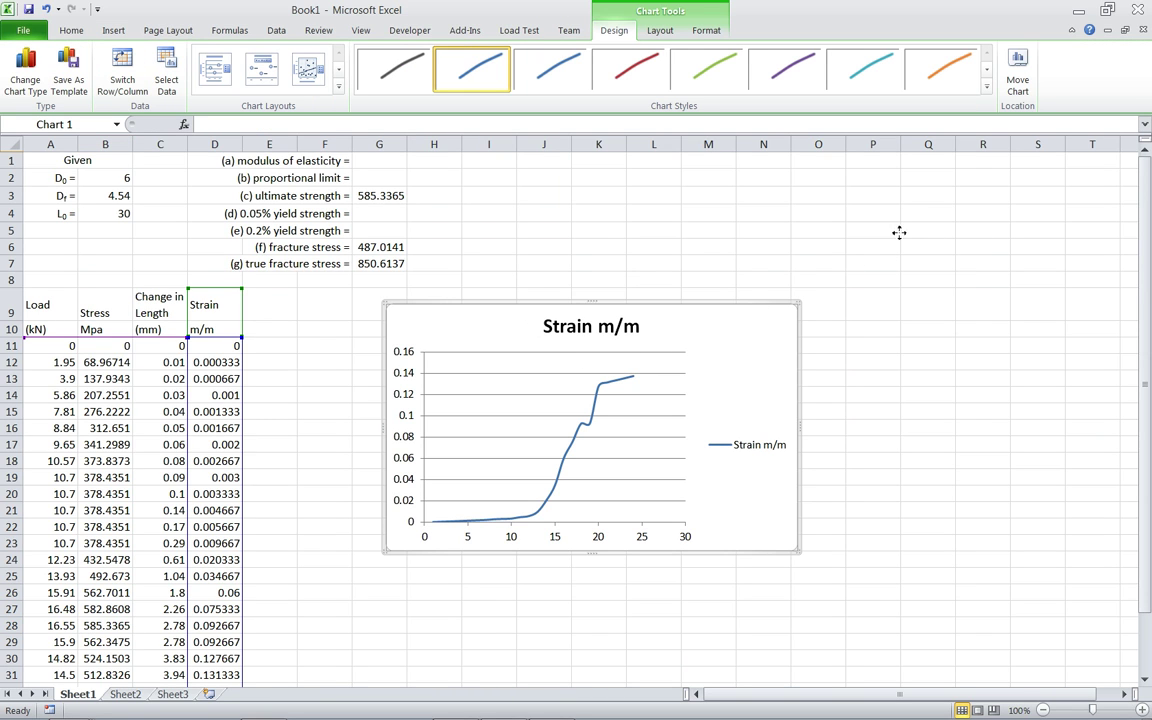
drag(911, 224, 941, 237)
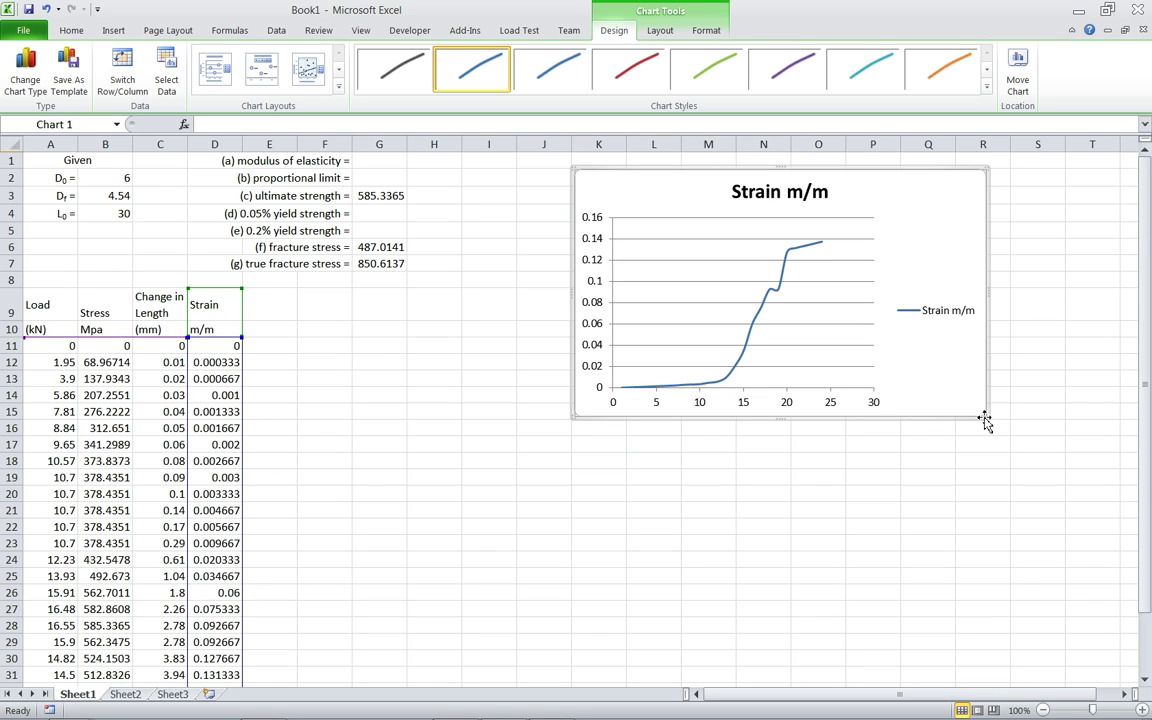
drag(983, 418, 1100, 520)
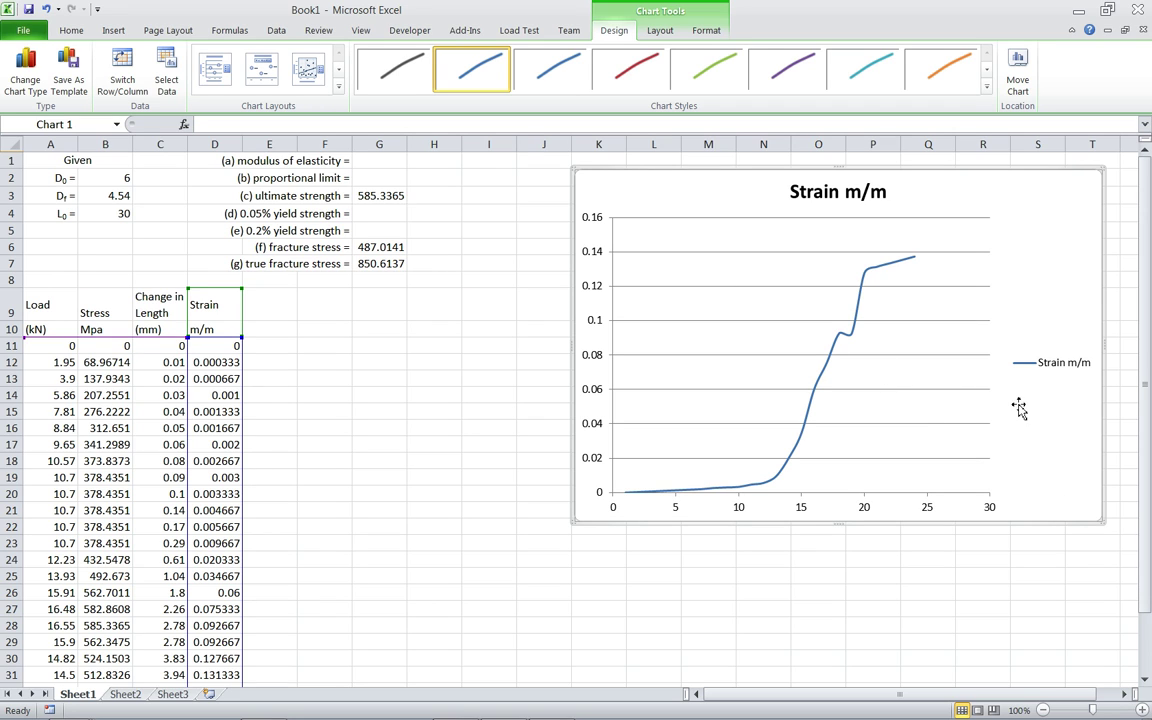
drag(1053, 400, 1074, 401)
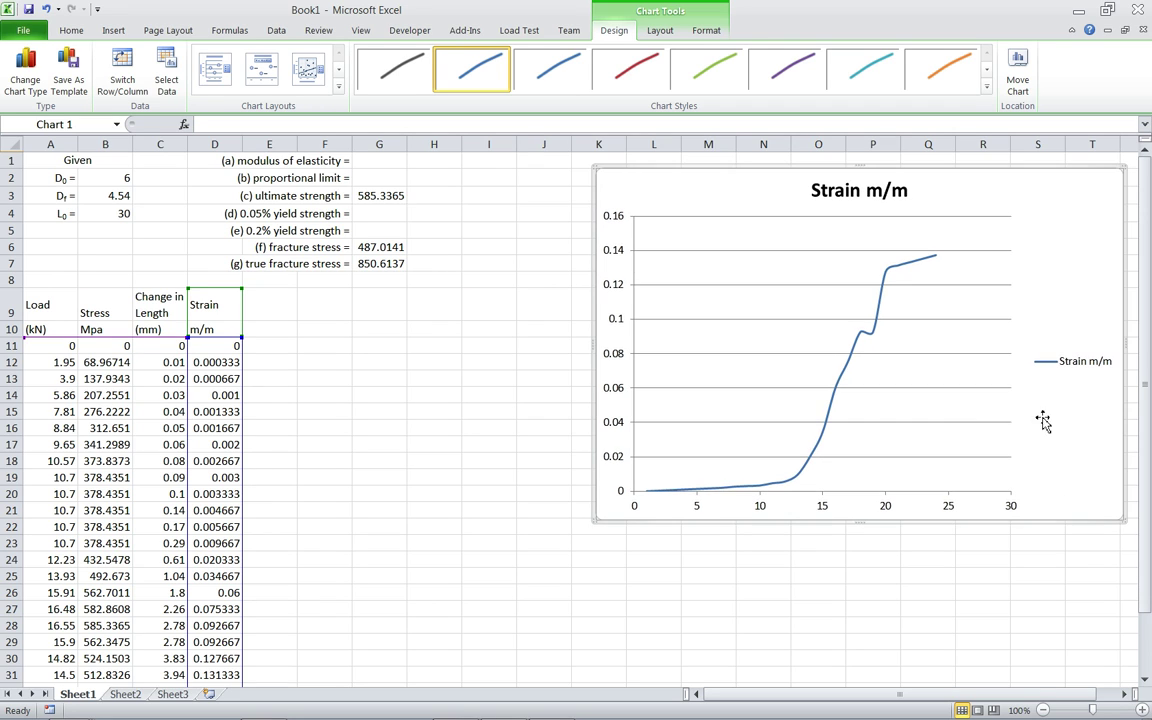
Delete the chart's Strain m/m legend and its title
click(1079, 370)
key(Delete)
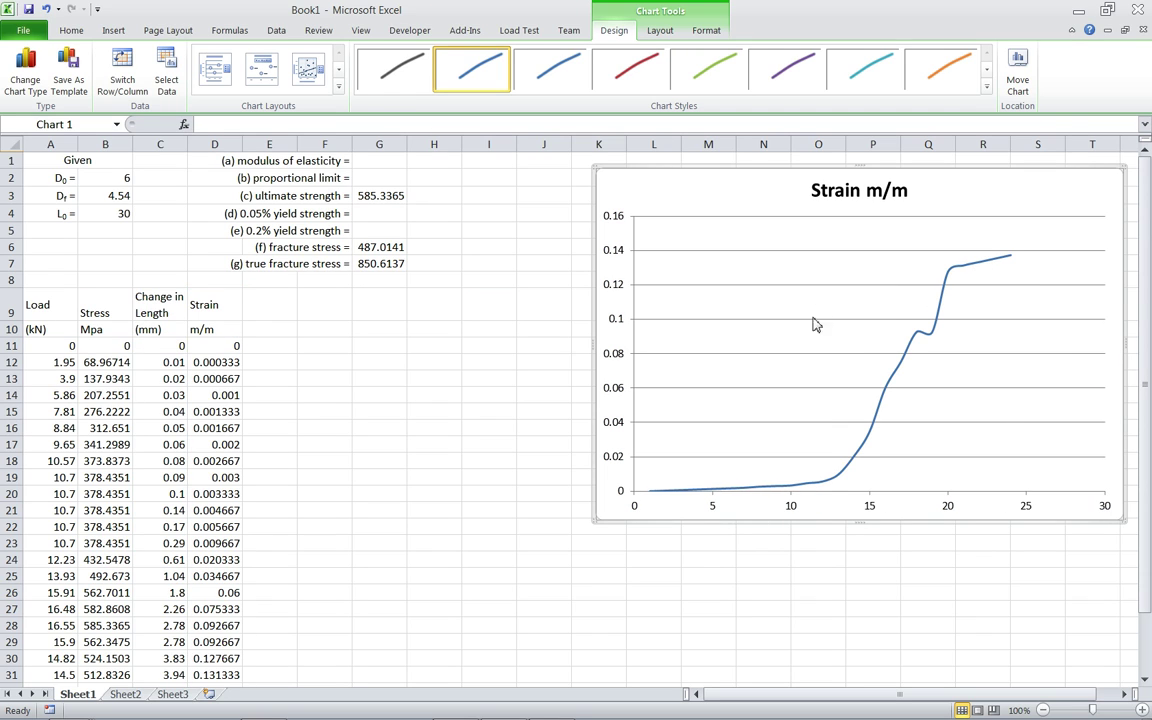
click(862, 190)
key(Delete)
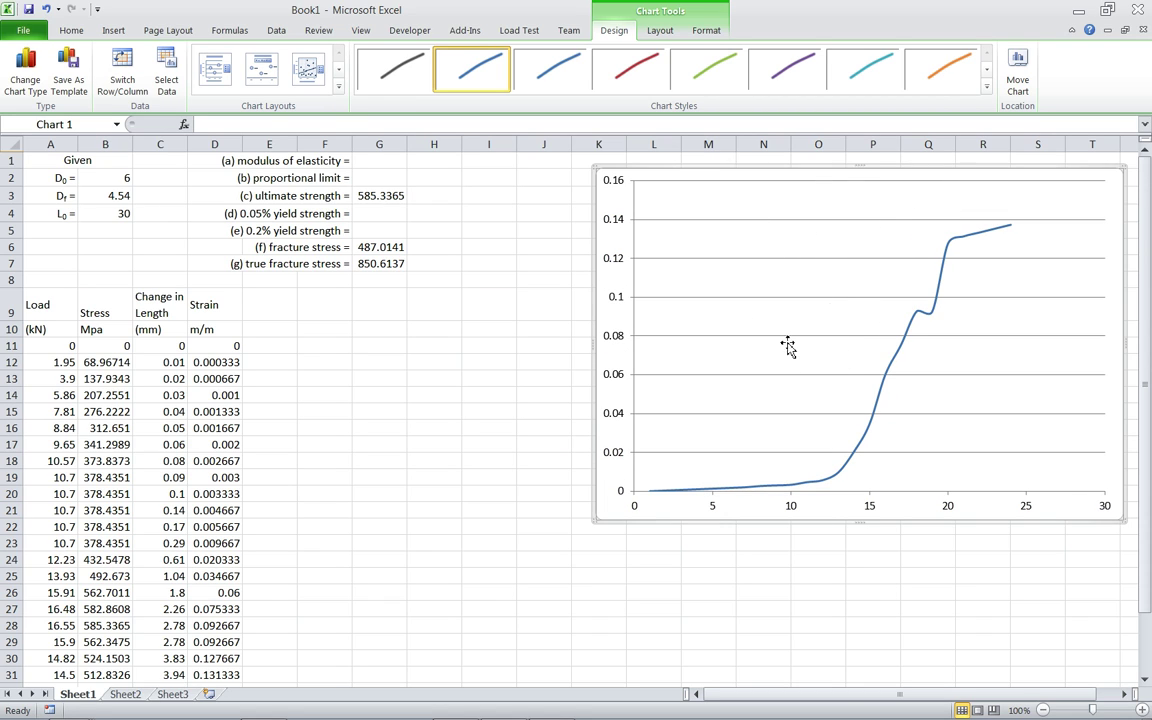
Remove the Strain m/m series from the chart's data source
right_click(828, 323)
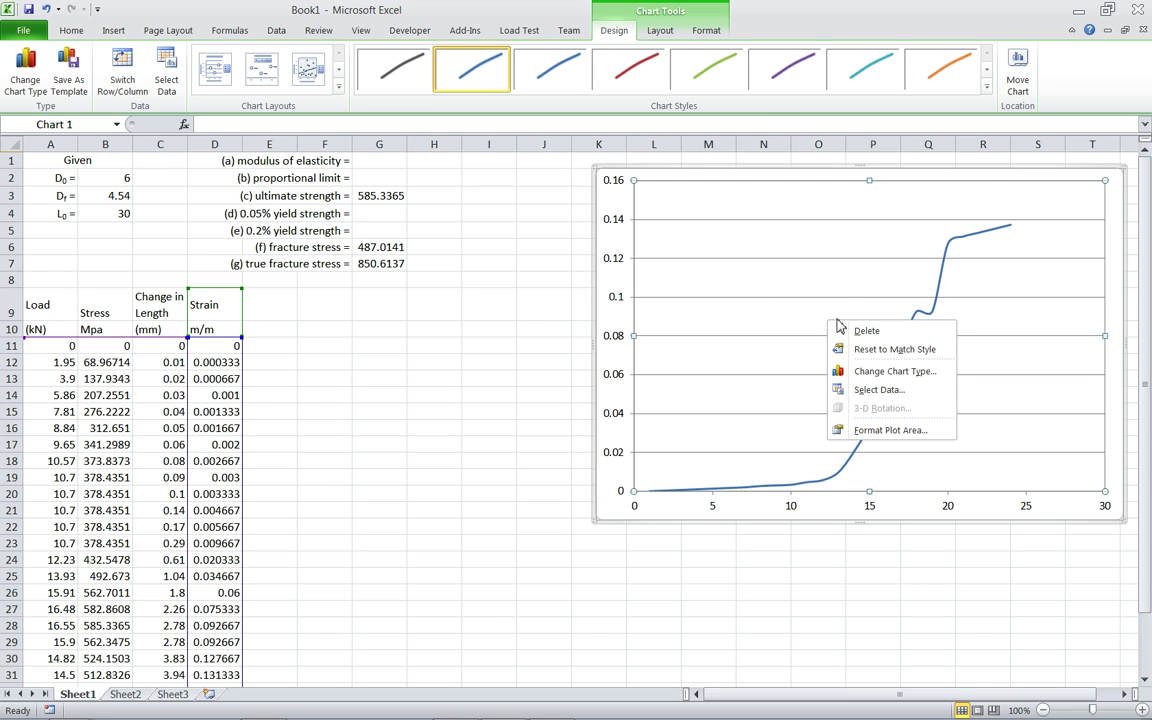
click(900, 399)
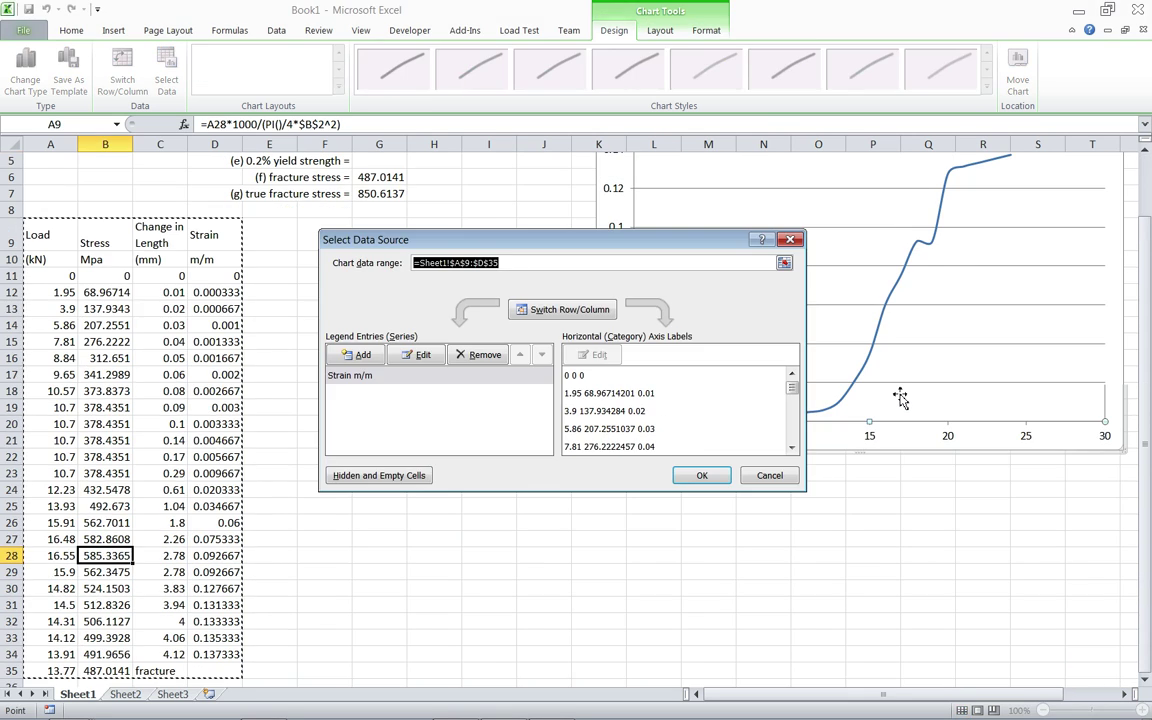
click(361, 386)
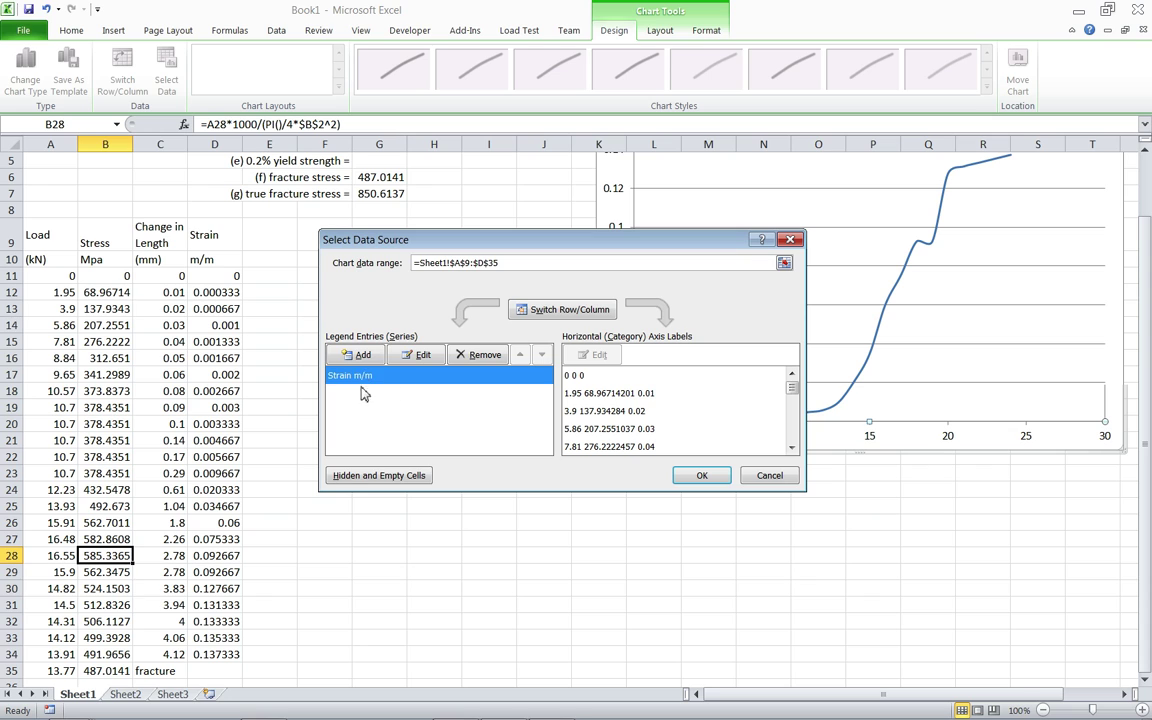
click(484, 356)
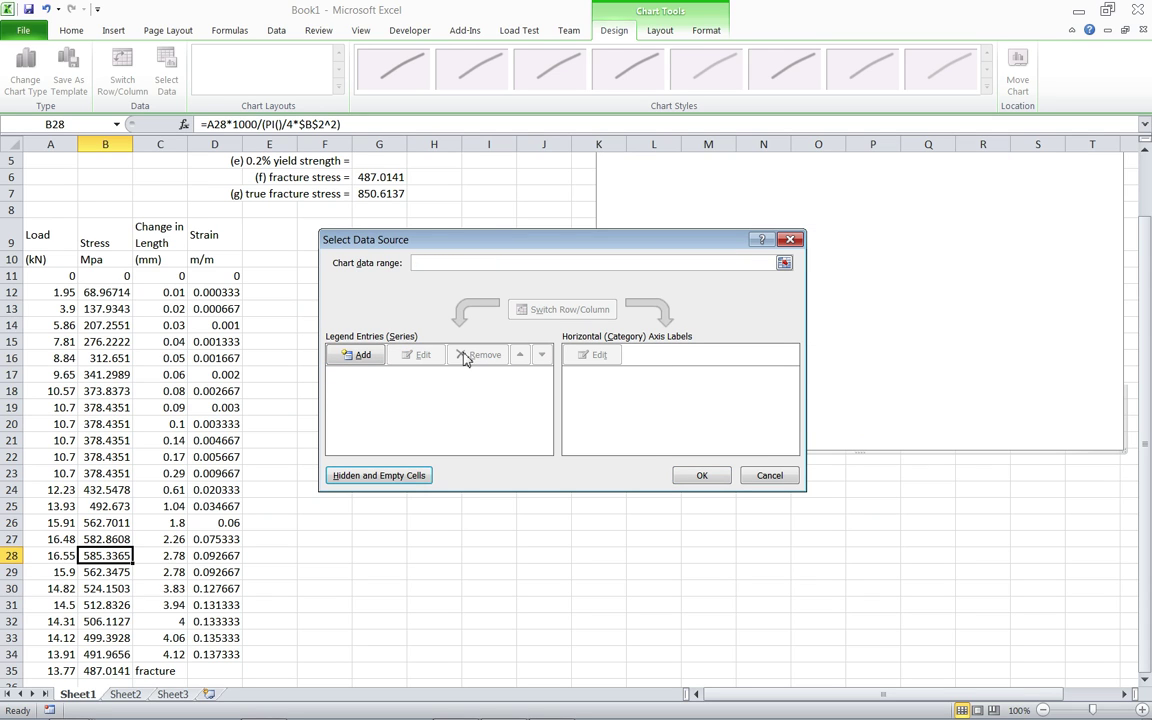
drag(444, 246, 525, 172)
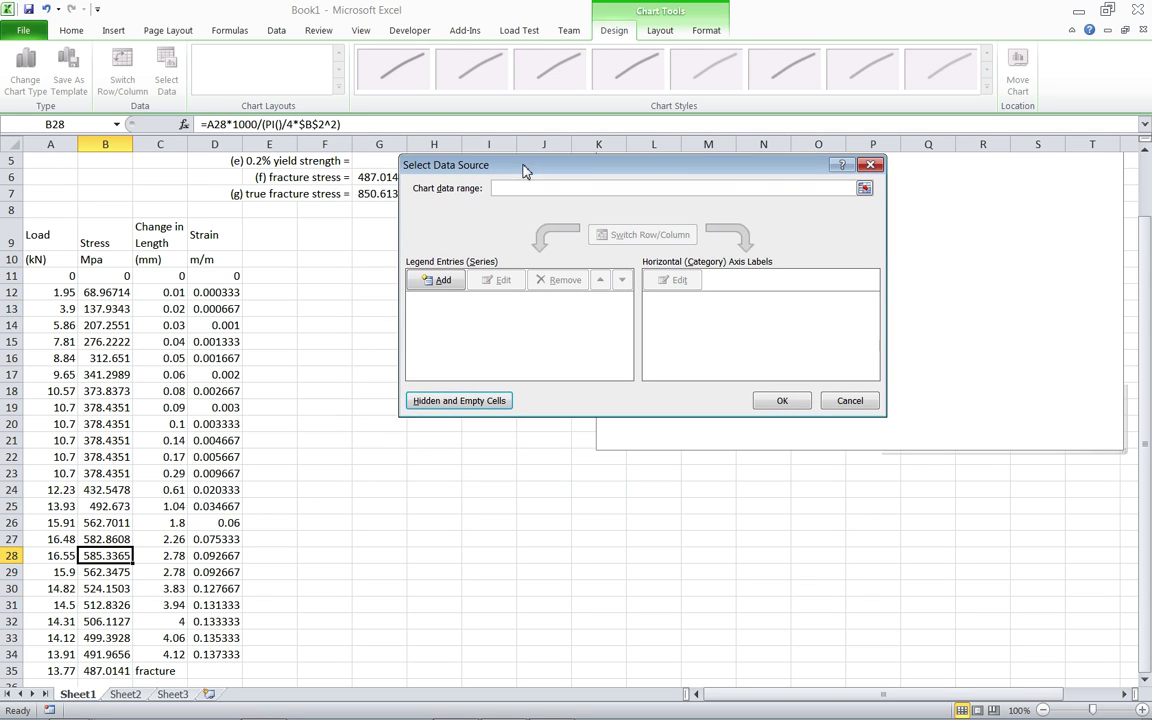
Add a 'Stress vs strain' series with X values D11:D32 and Y values B11:B34
click(444, 282)
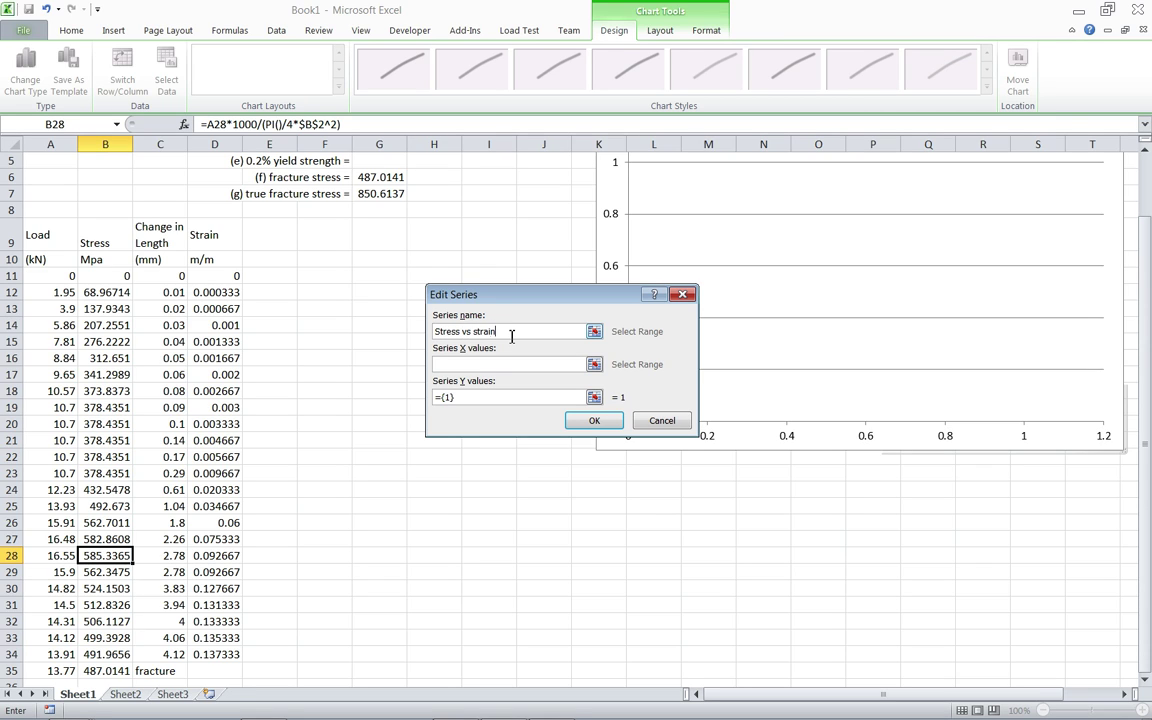
text(+)
key(Left)
key(BackSpace)
key(BackSpace)
key(BackSpace)
key(BackSpace)
key(BackSpace)
key(BackSpace)
key(BackSpace)
key(BackSpace)
key(BackSpace)
key(BackSpace)
click(514, 364)
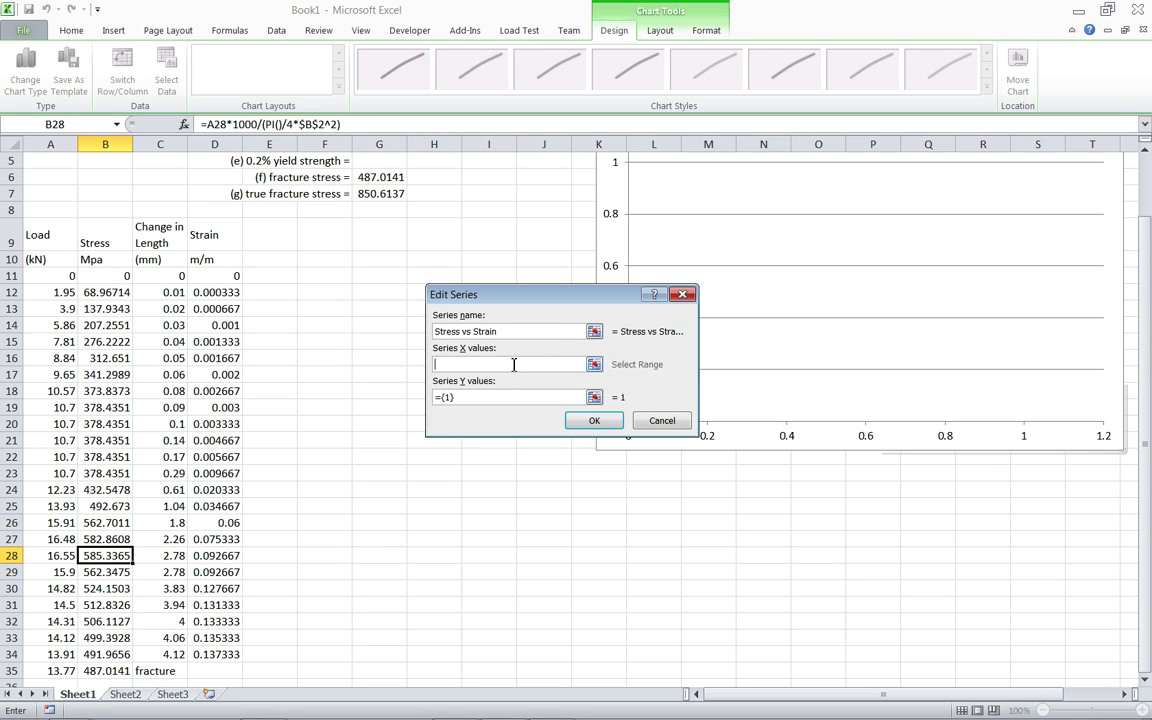
click(594, 364)
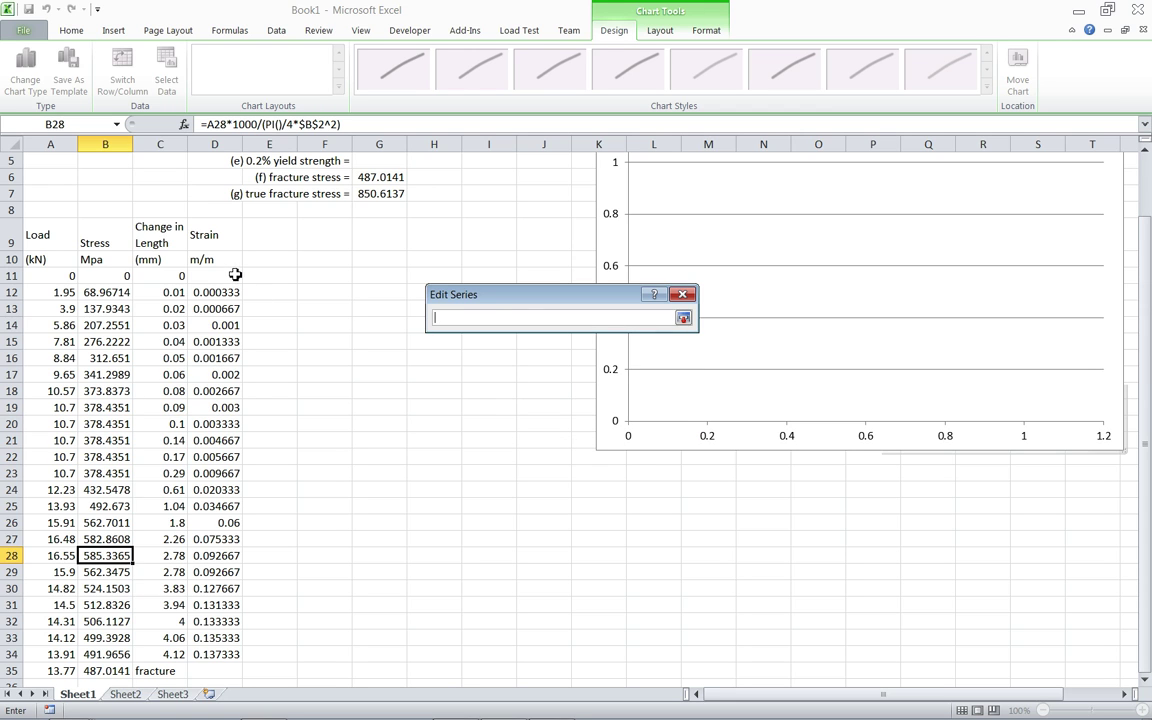
drag(236, 275, 244, 624)
click(594, 397)
drag(108, 243, 110, 621)
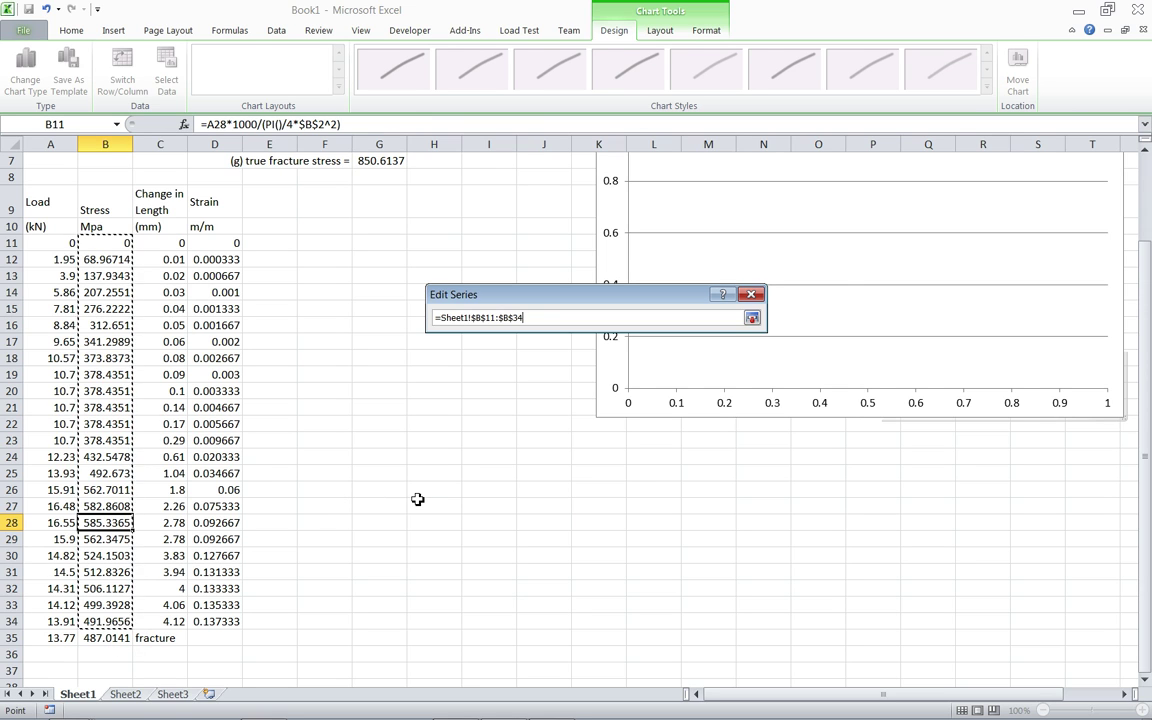
key(Return)
click(748, 420)
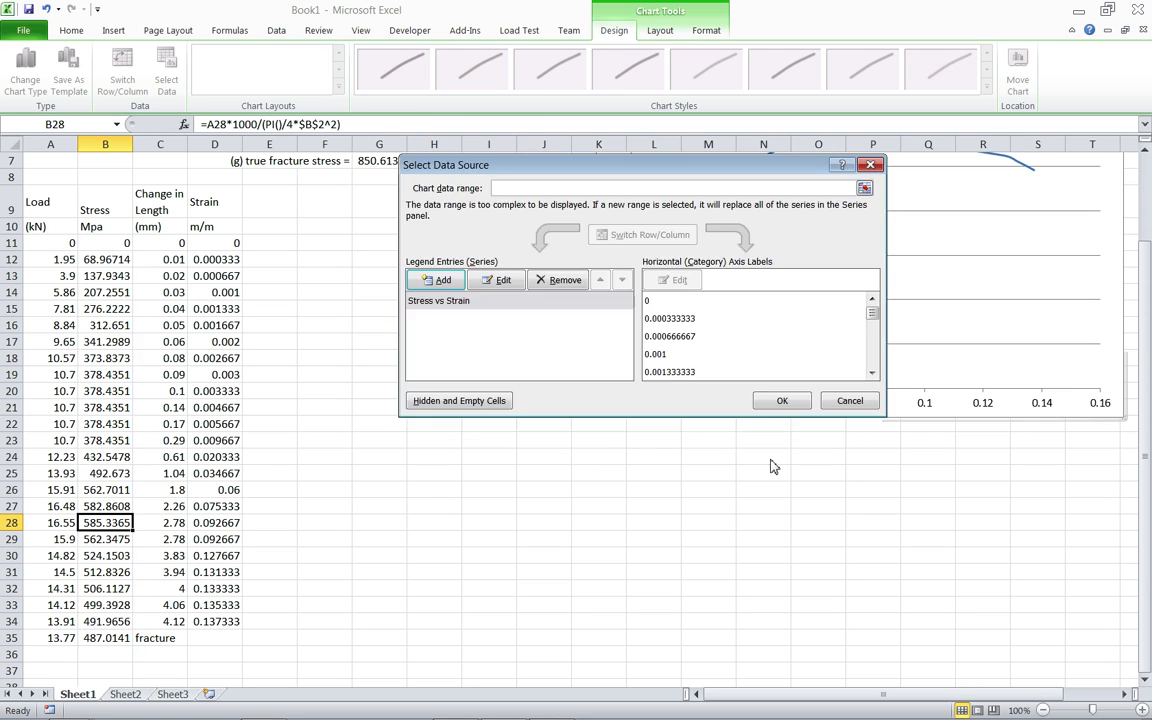
click(782, 401)
scroll(879, 483, up, 2)
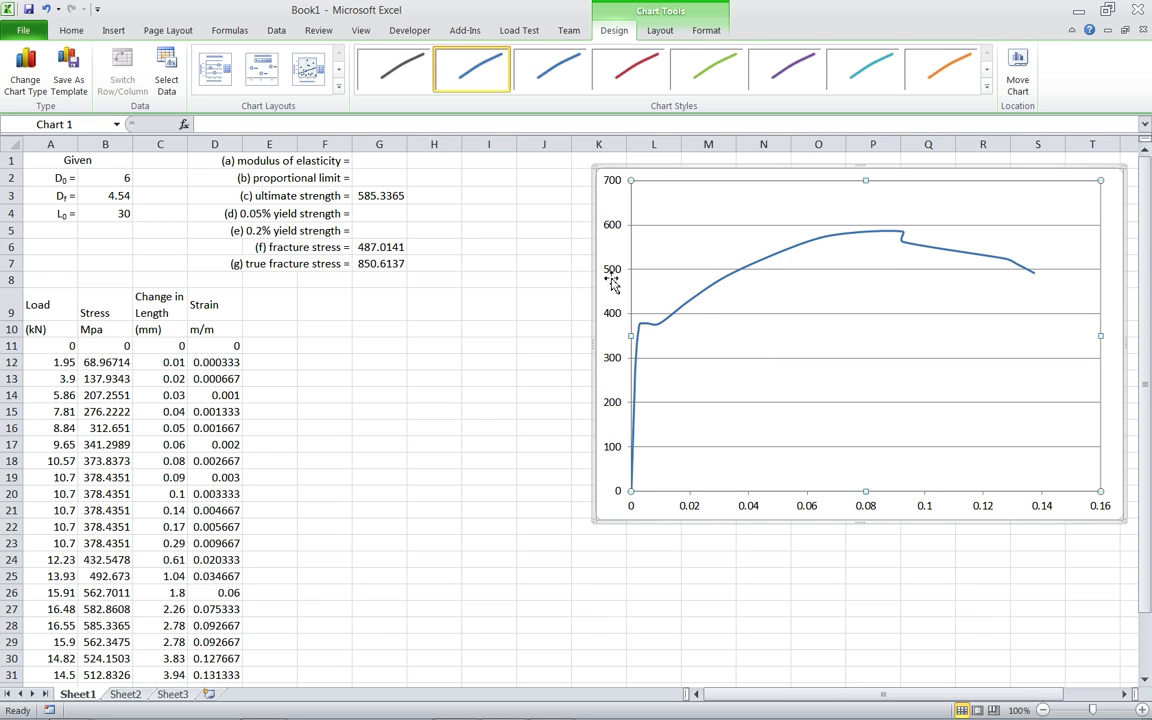
Fix the strain axis maximum at 0.01
right_click(745, 507)
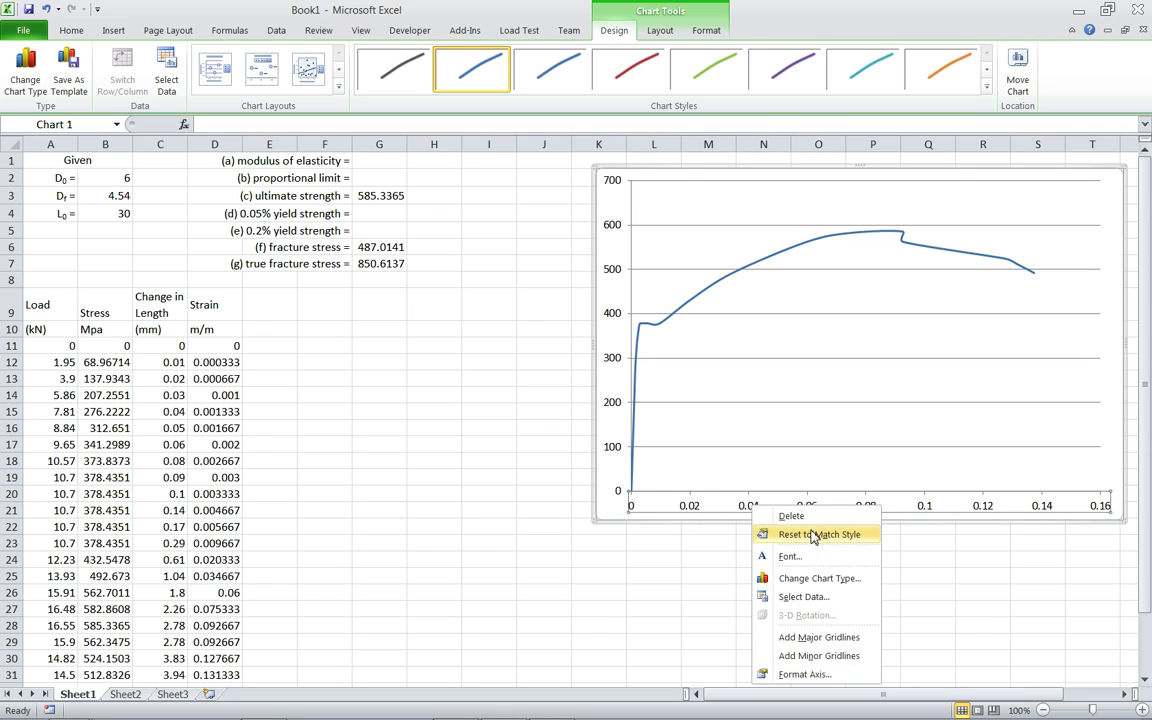
click(818, 676)
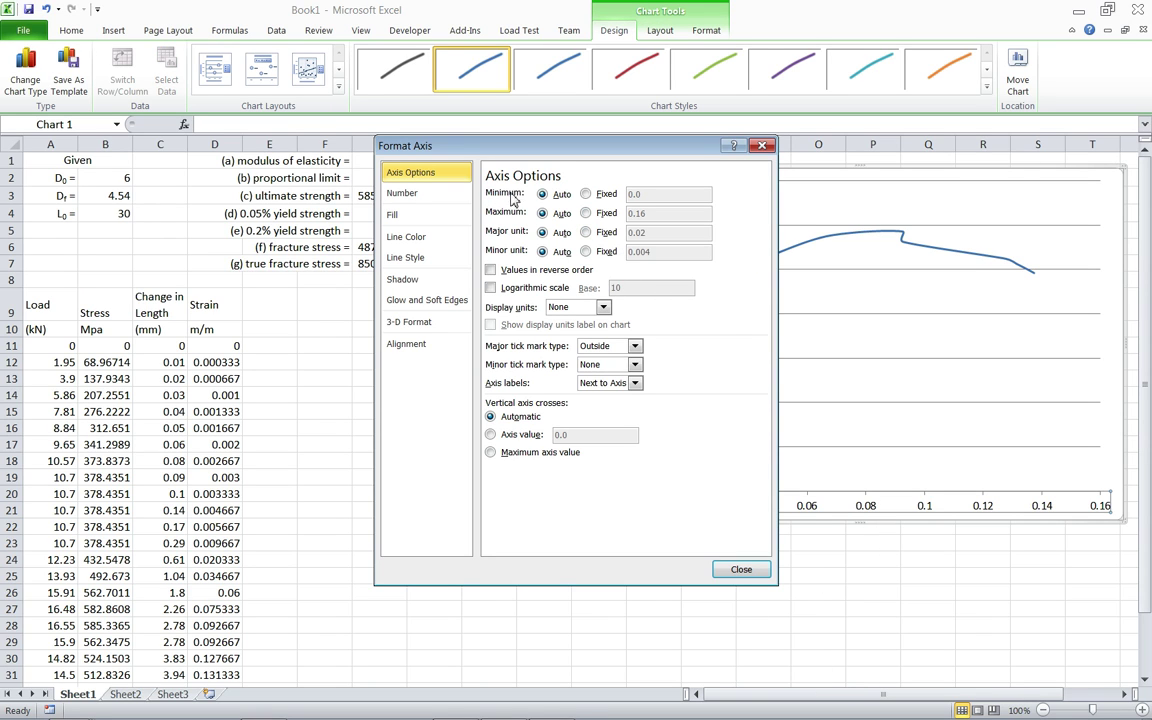
click(586, 213)
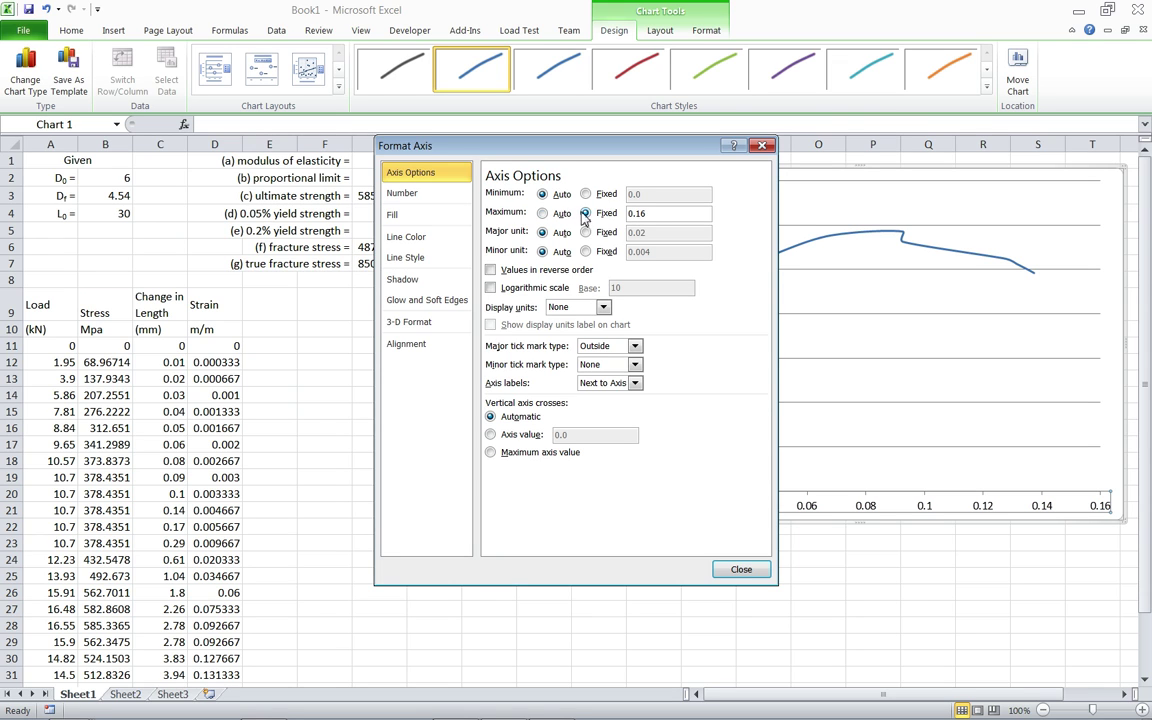
drag(580, 143, 383, 138)
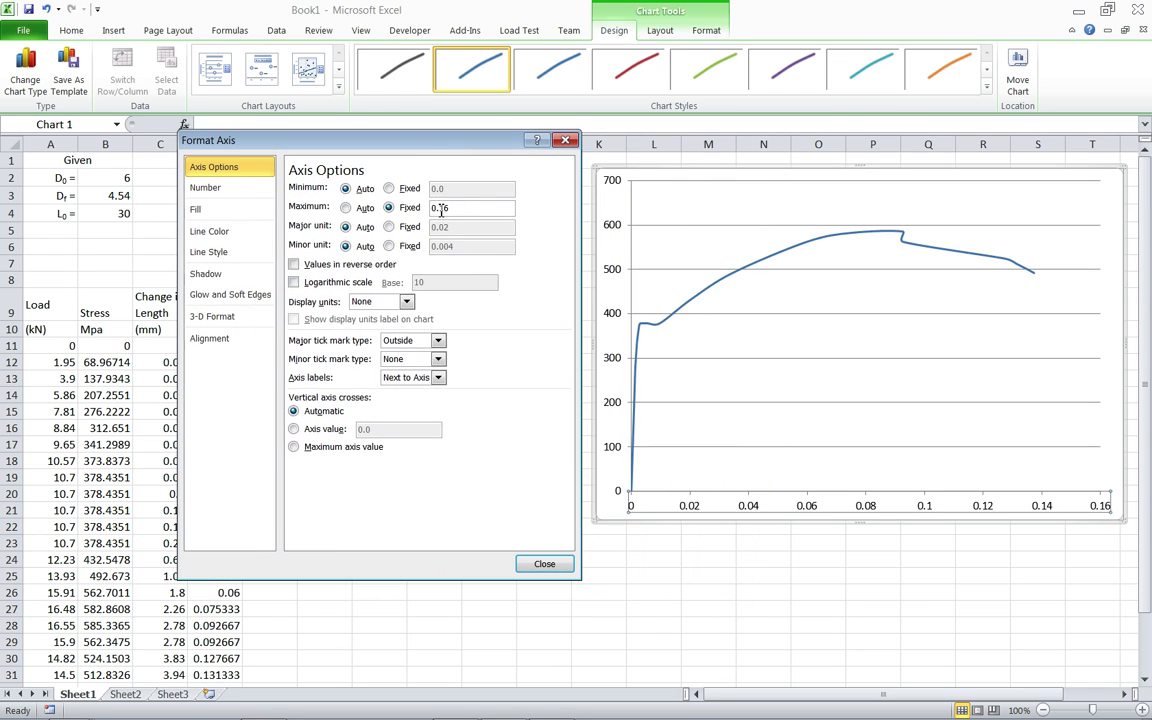
click(407, 208)
text(.)
key(Return)
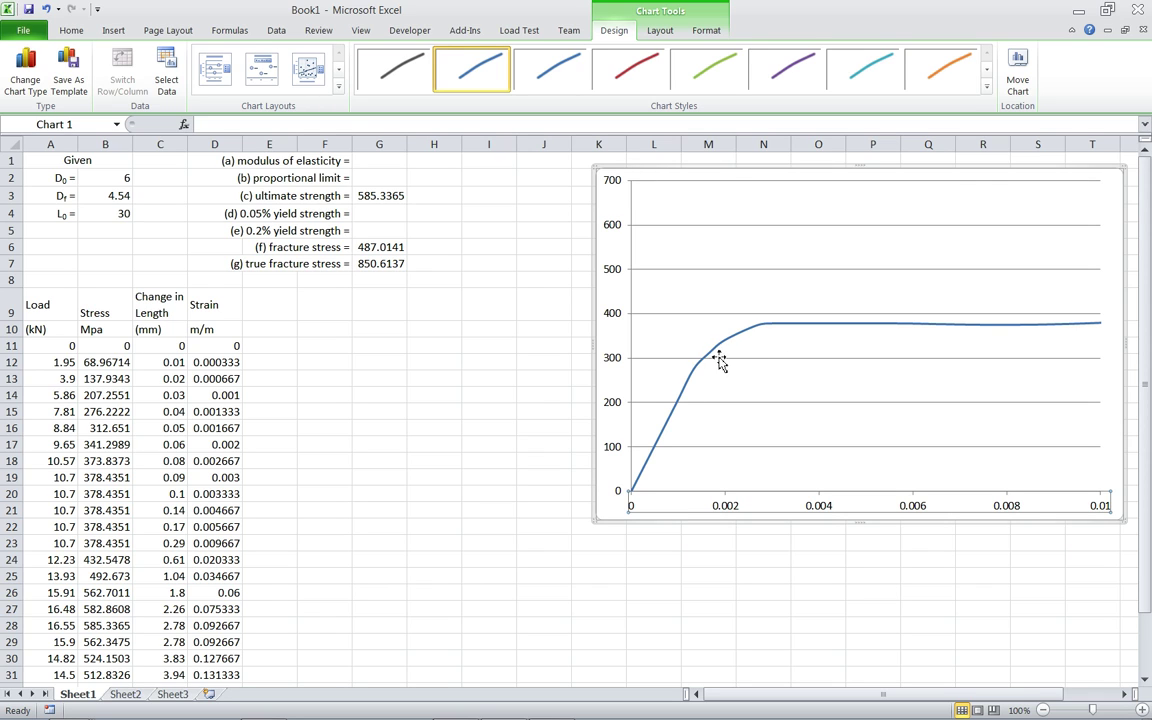
Fix the stress axis maximum at 400
right_click(613, 312)
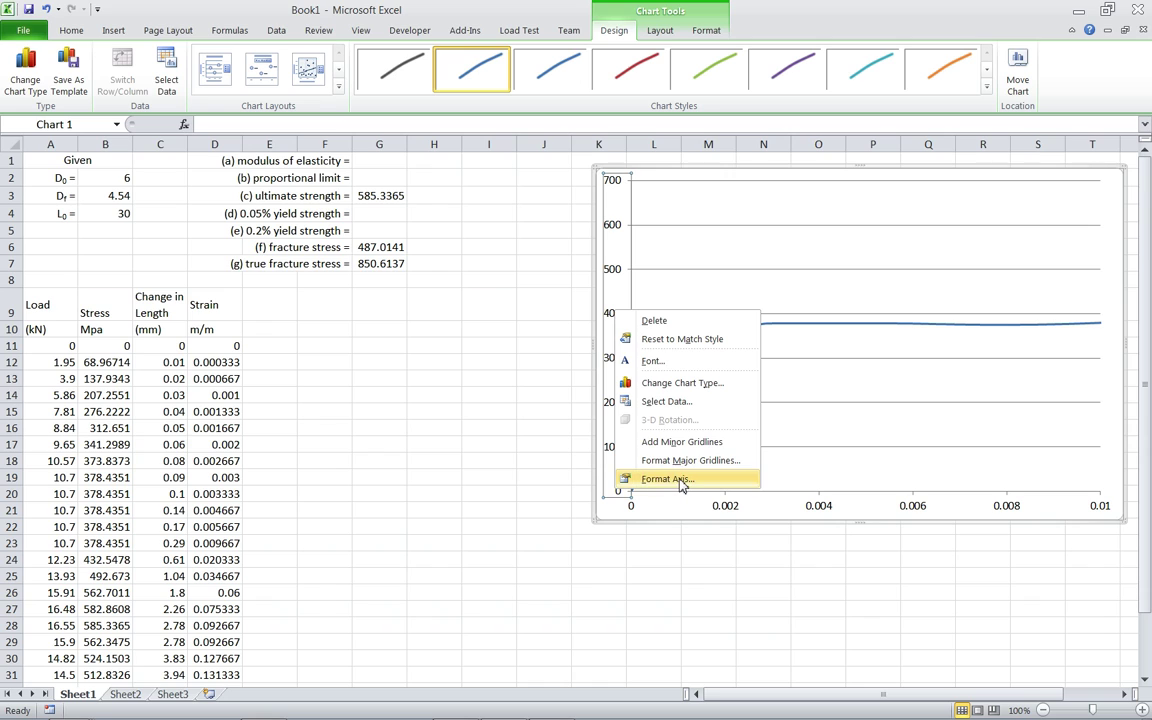
click(667, 479)
click(389, 207)
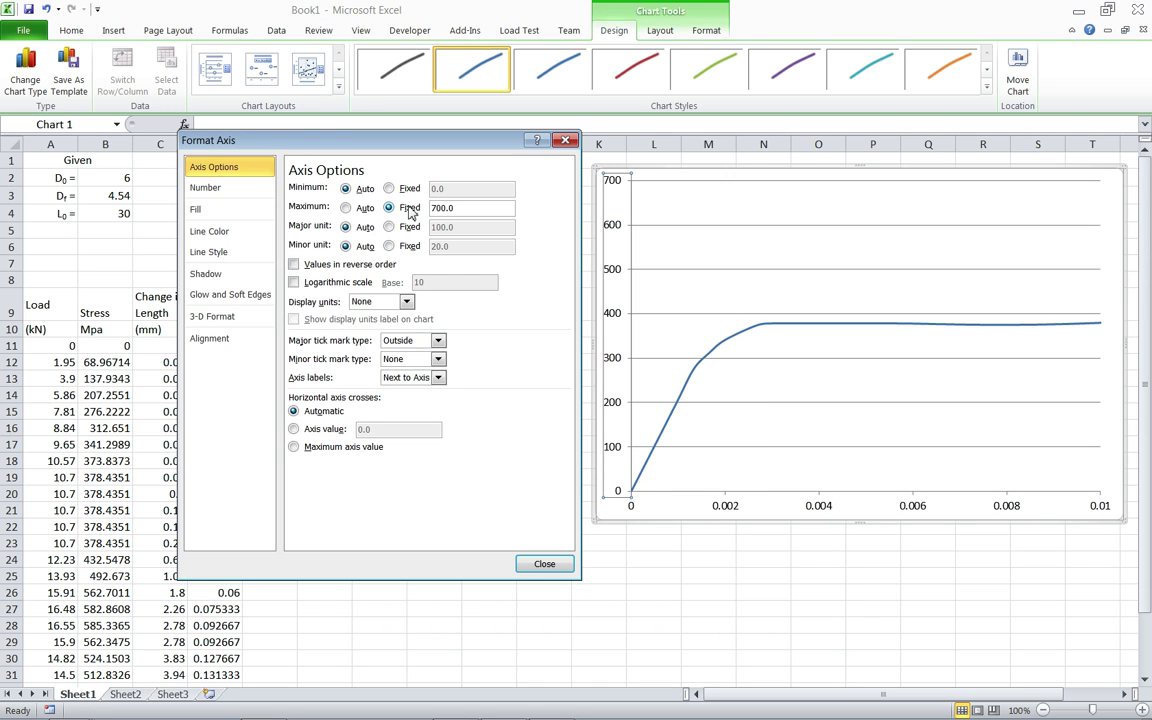
click(389, 208)
text(400)
key(Return)
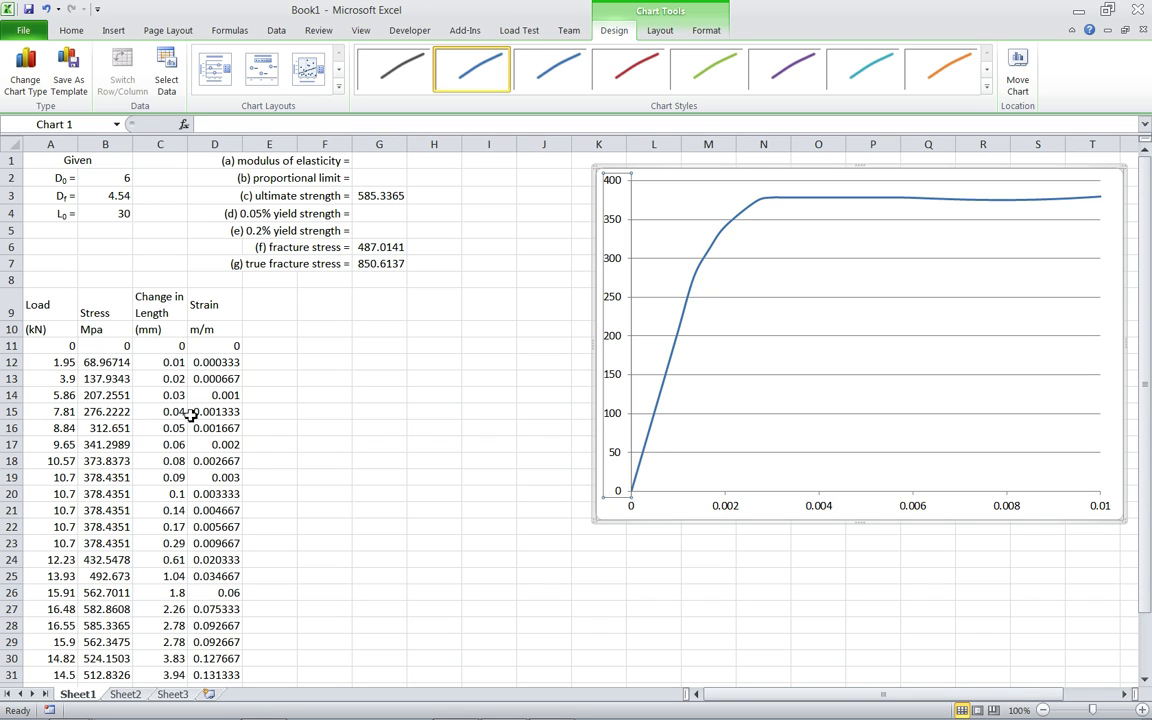
Shade A15:D15 with a fill colour to mark where the linear region ends
click(100, 427)
click(106, 410)
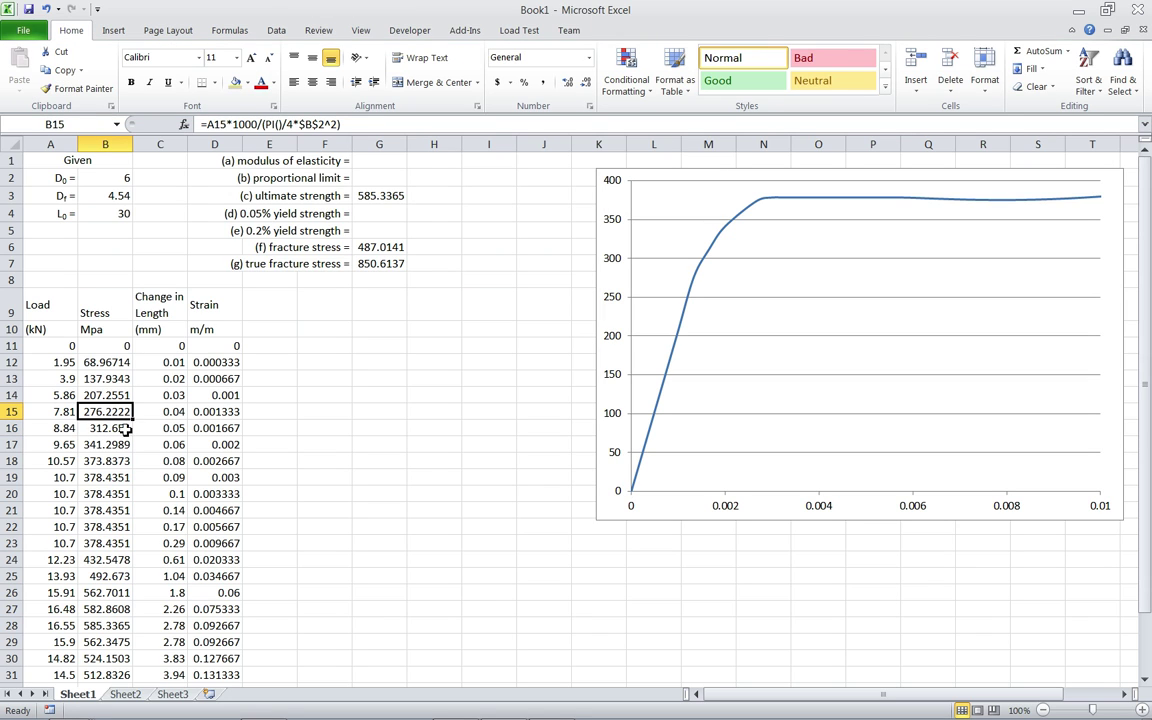
drag(48, 414, 220, 412)
click(235, 83)
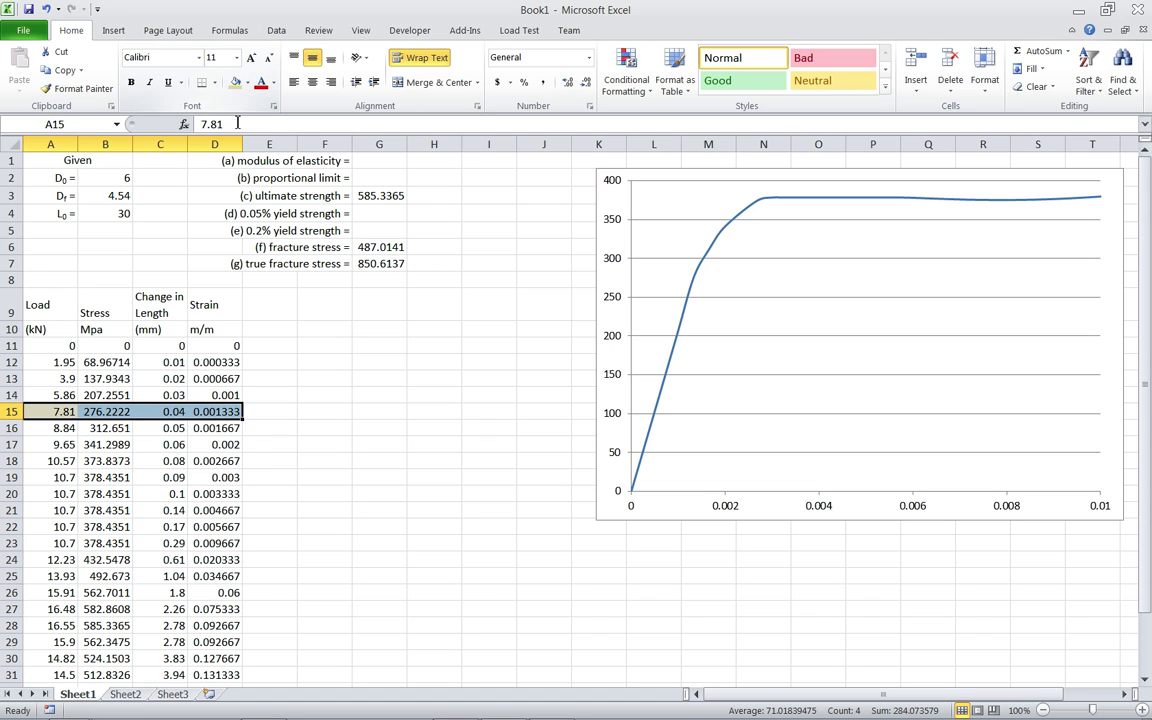
click(270, 460)
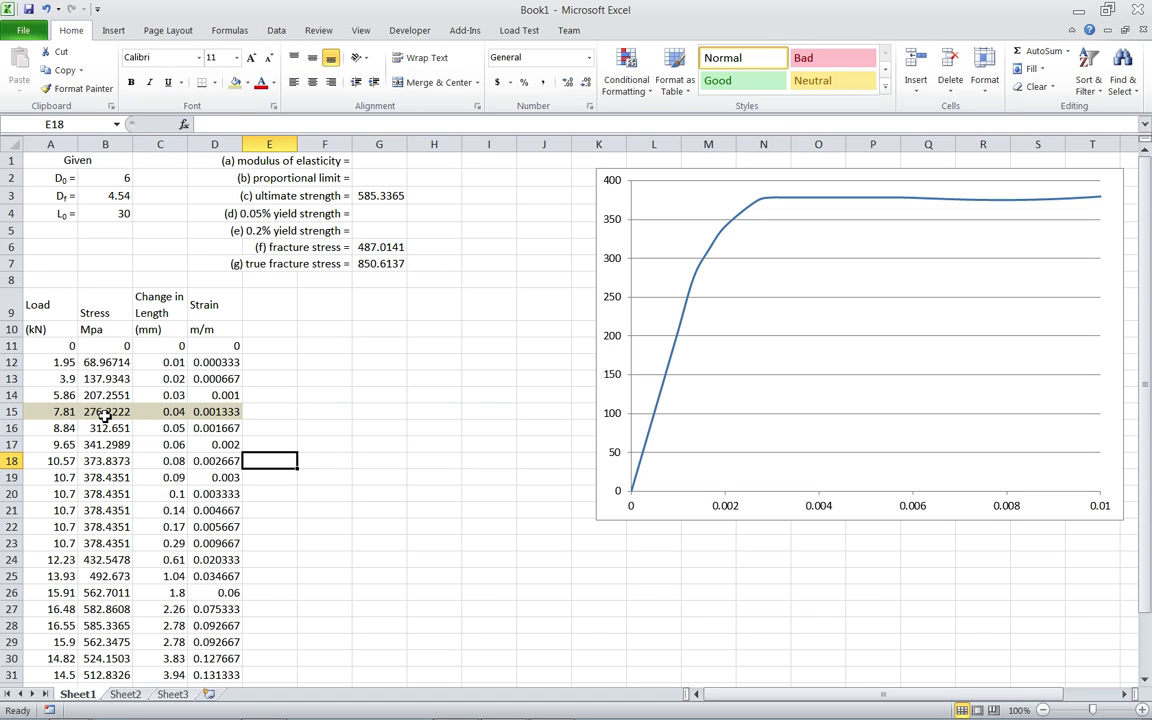
click(380, 178)
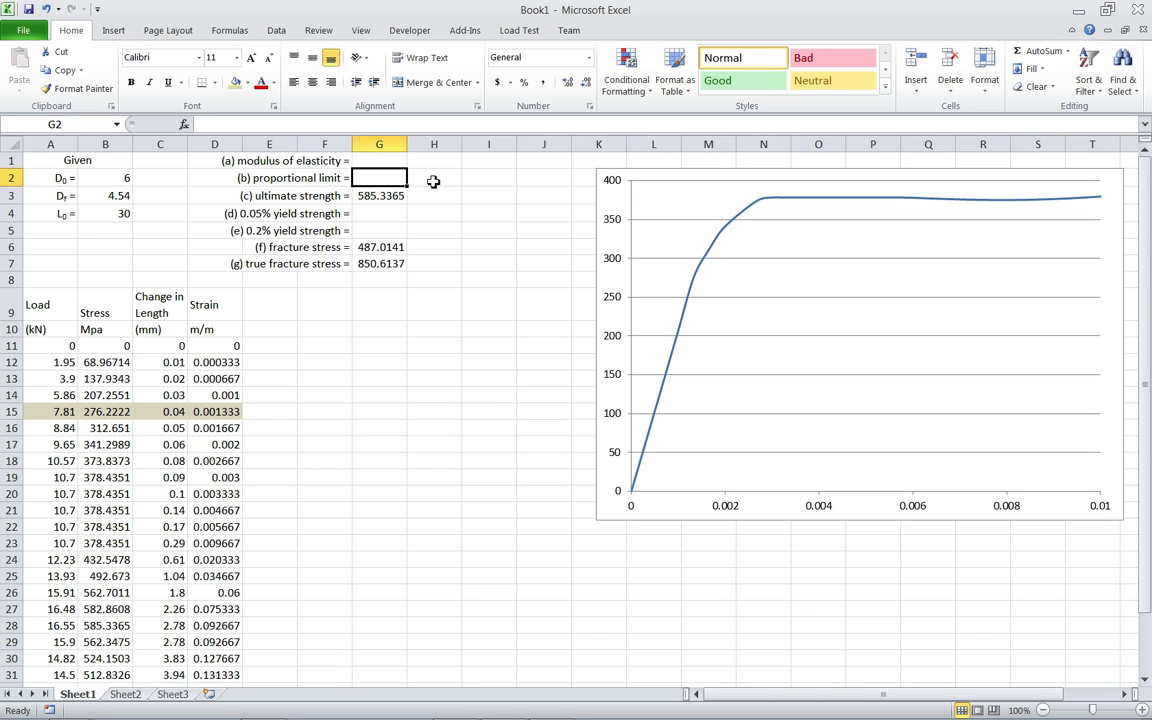
Enter =B15 in G2, giving a proportional limit of 276.2222
text(=)
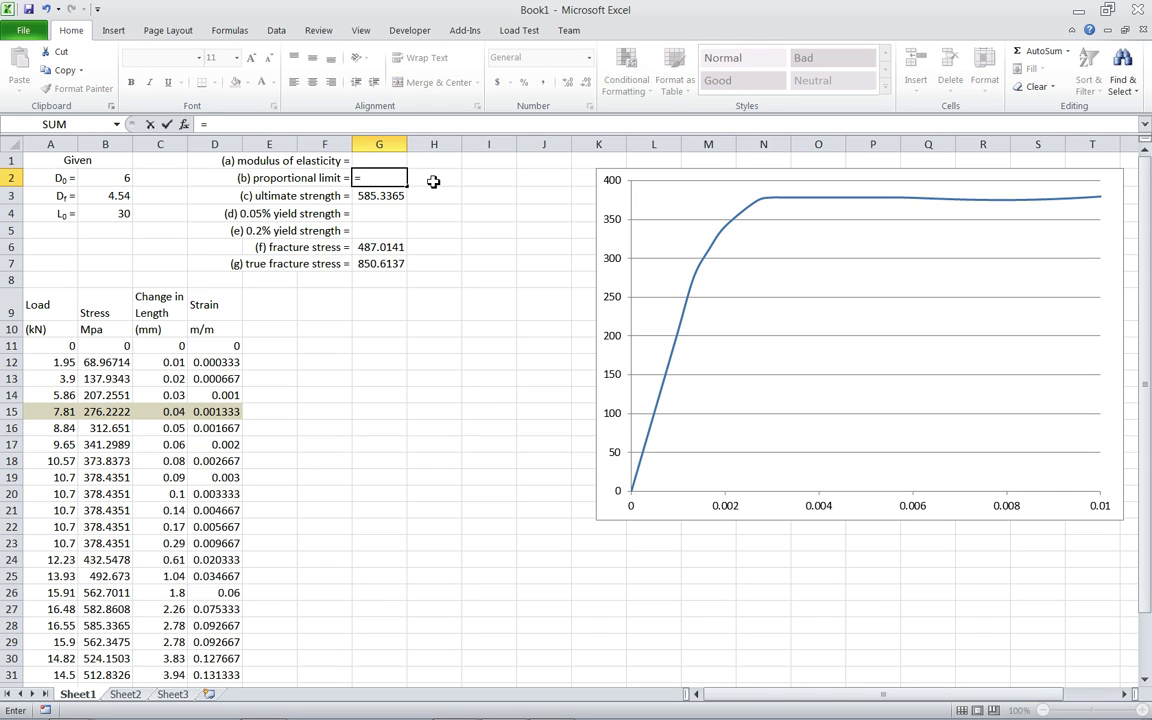
click(107, 411)
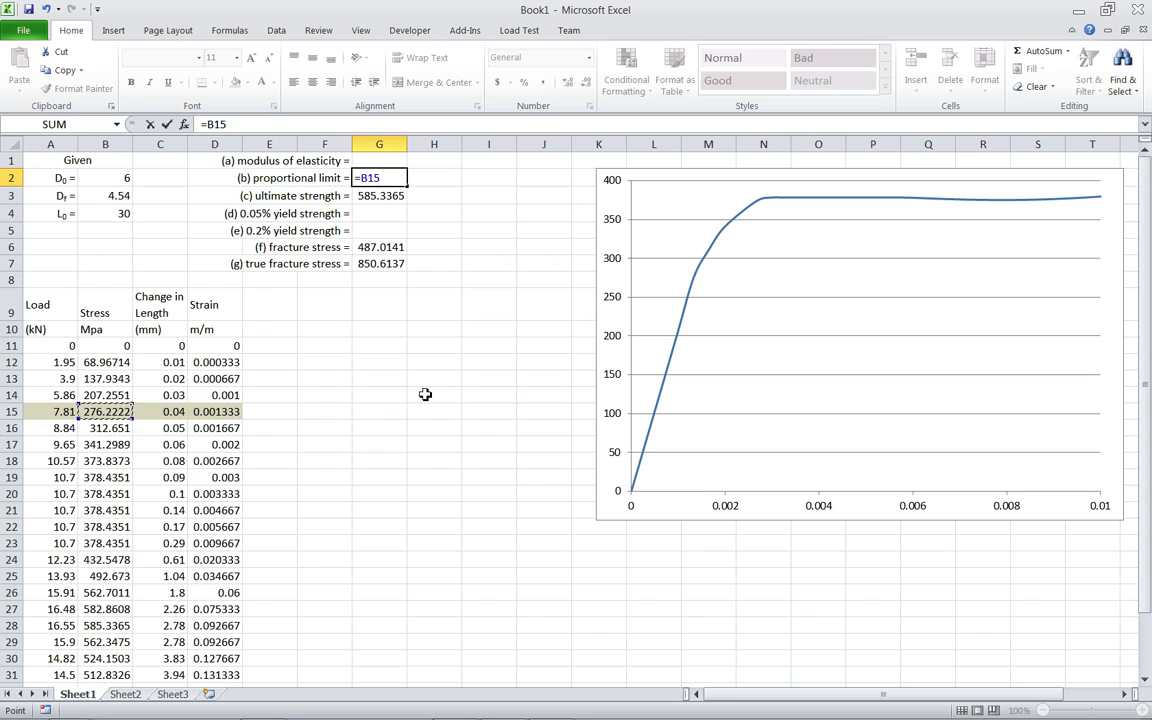
key(Return)
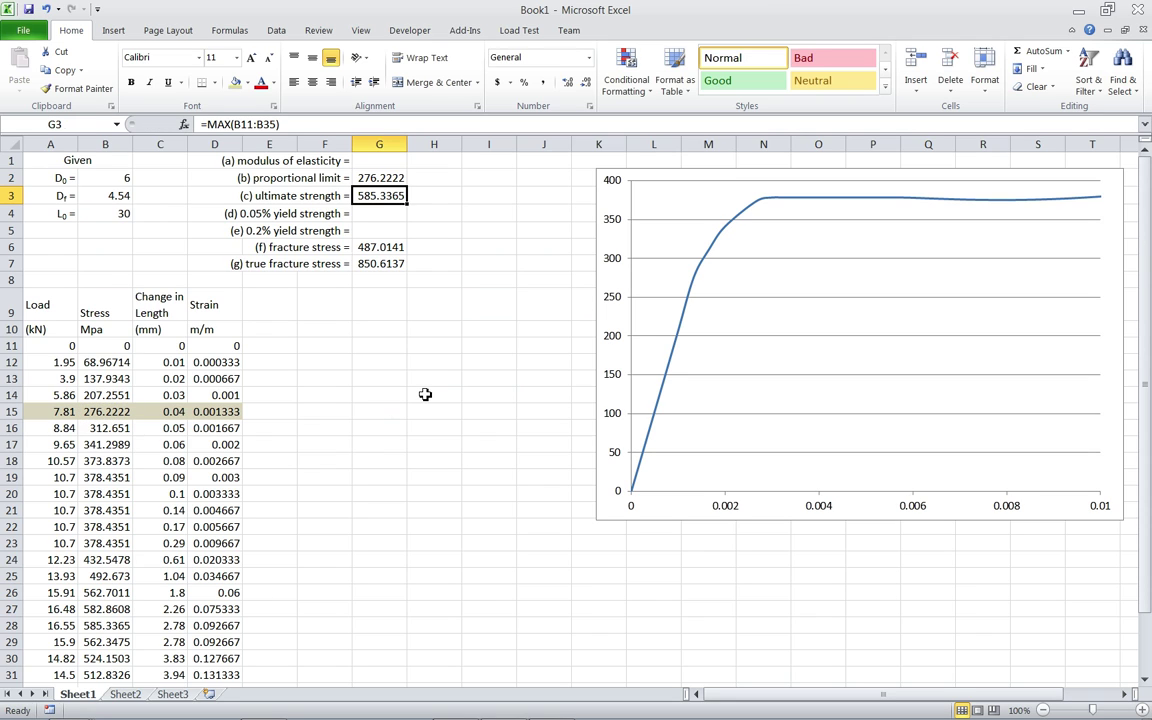
click(381, 163)
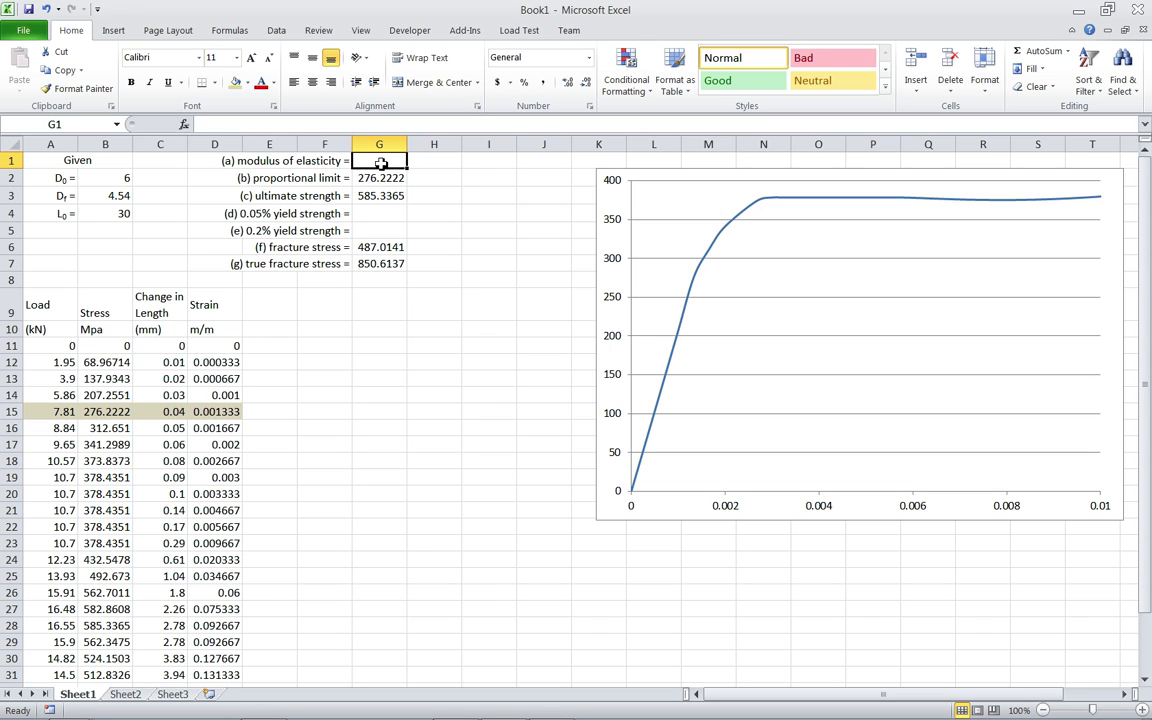
Enter =B15/D15 in G1 for a modulus of 207166.7, then switch to WileyPLUS
text(=)
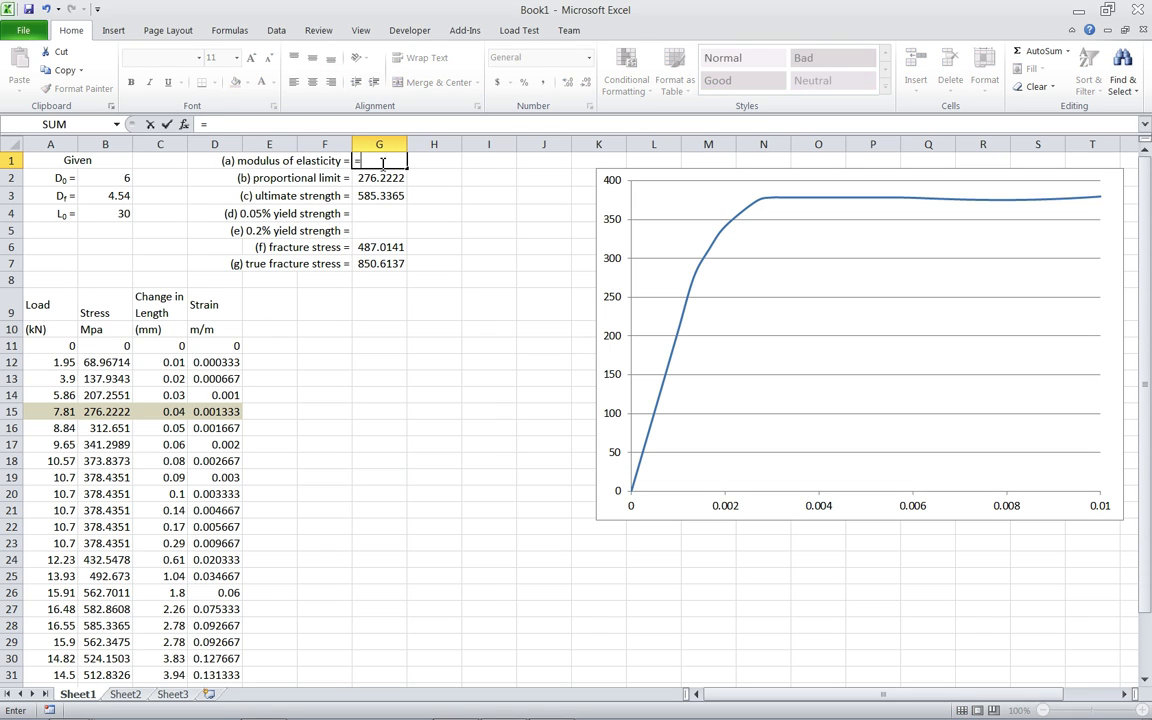
click(105, 412)
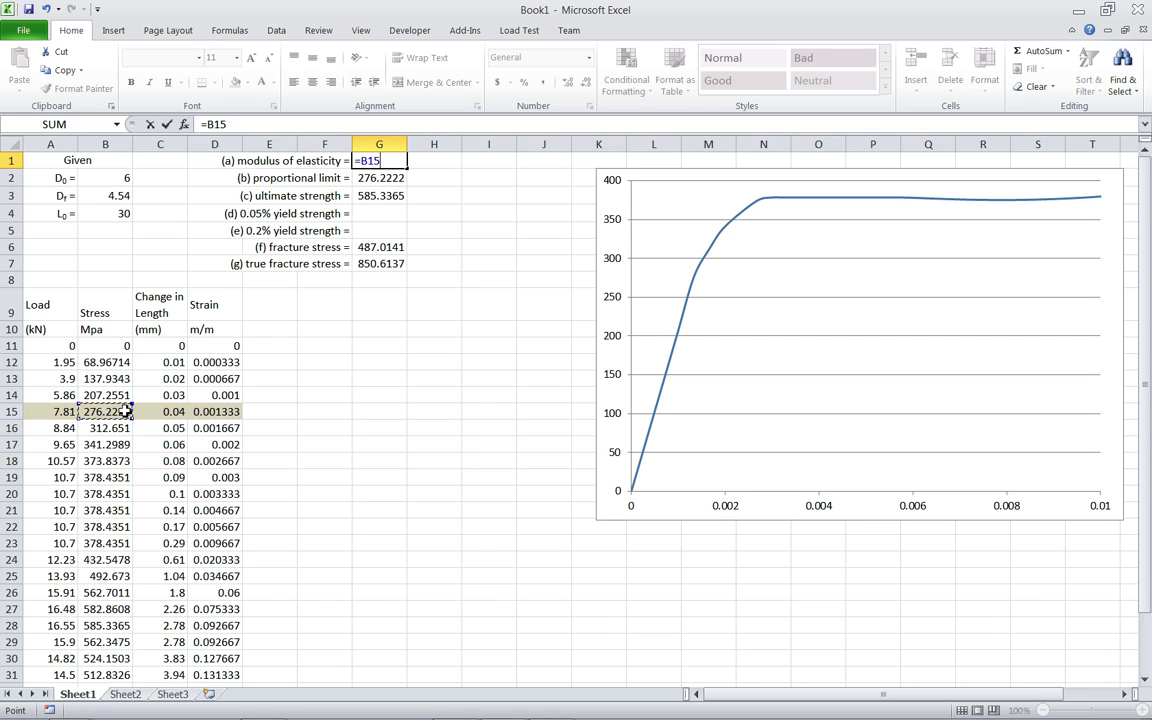
text(/)
click(226, 412)
key(Return)
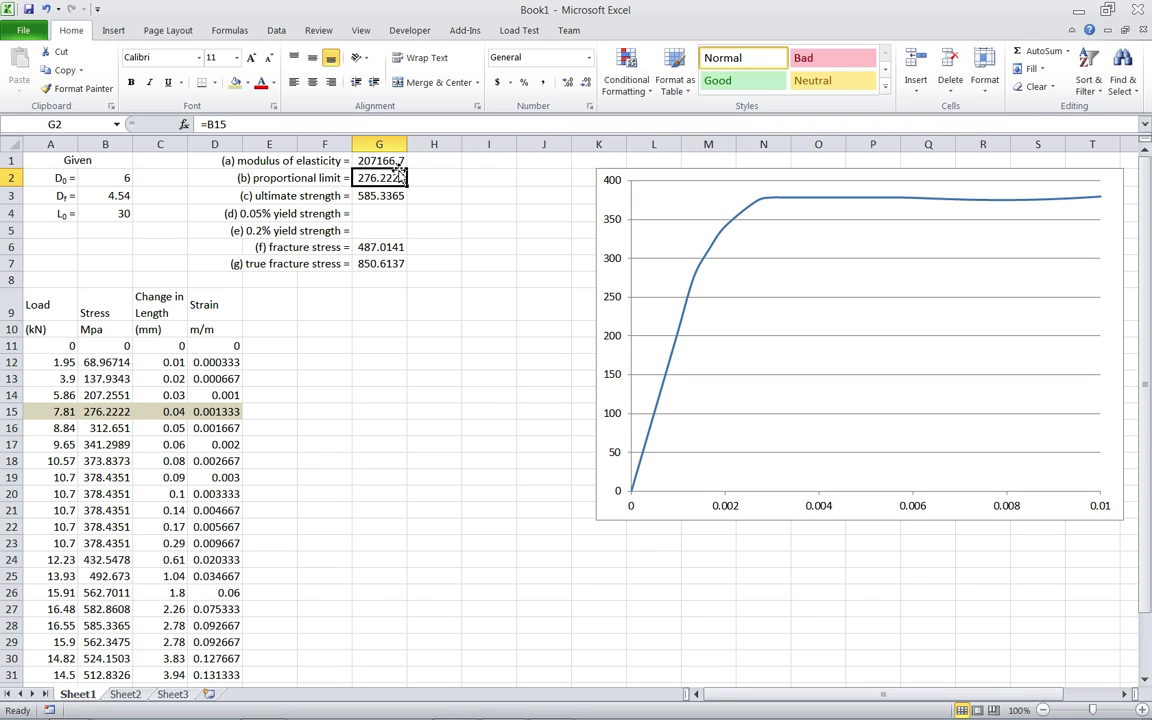
click(360, 158)
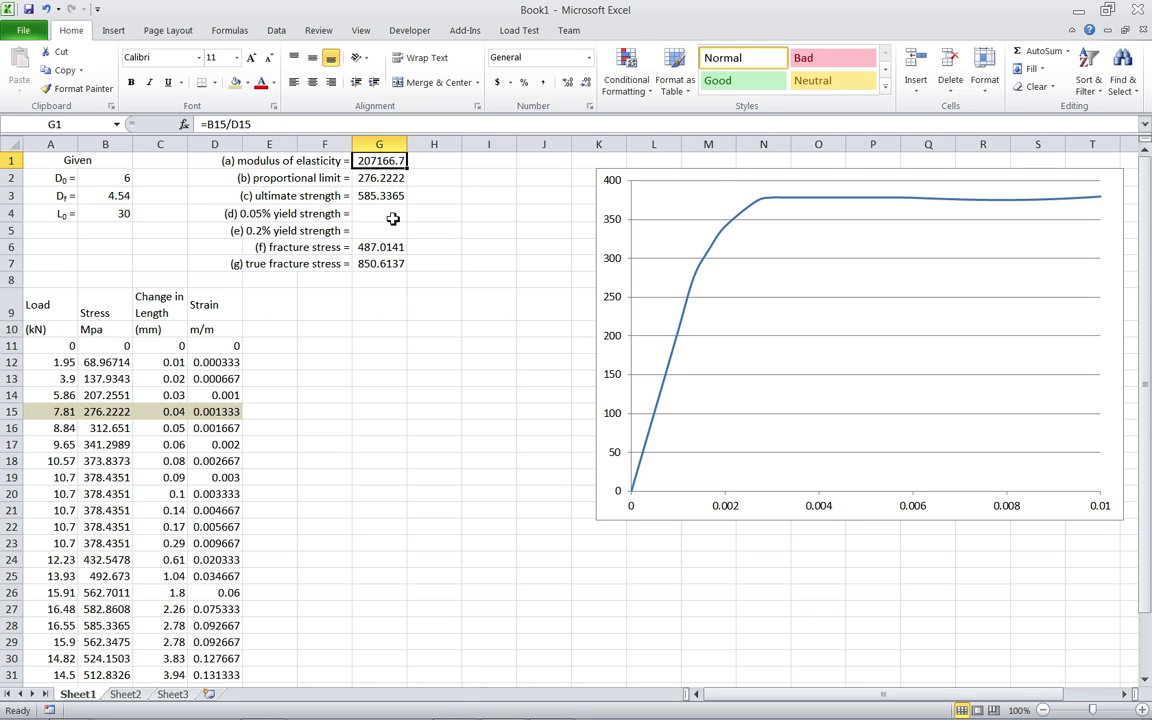
key(alt+Tab)
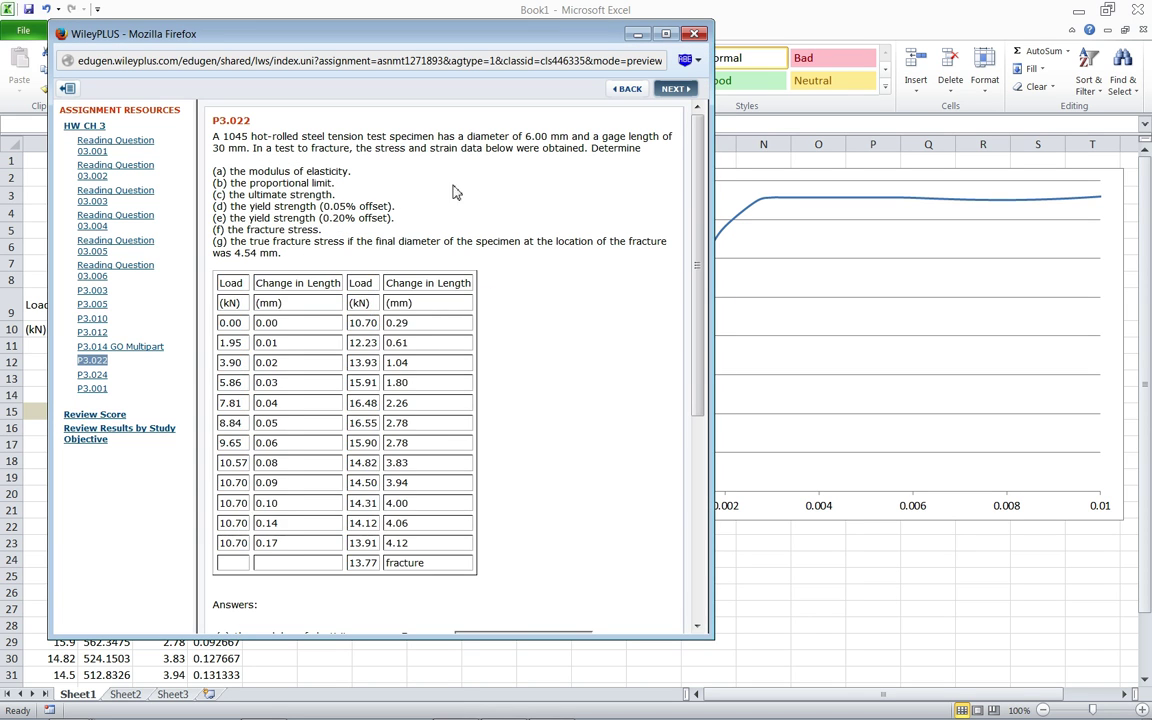
Review the P3.022 expected answers in WileyPLUS and return to Excel
scroll(488, 277, down, 5)
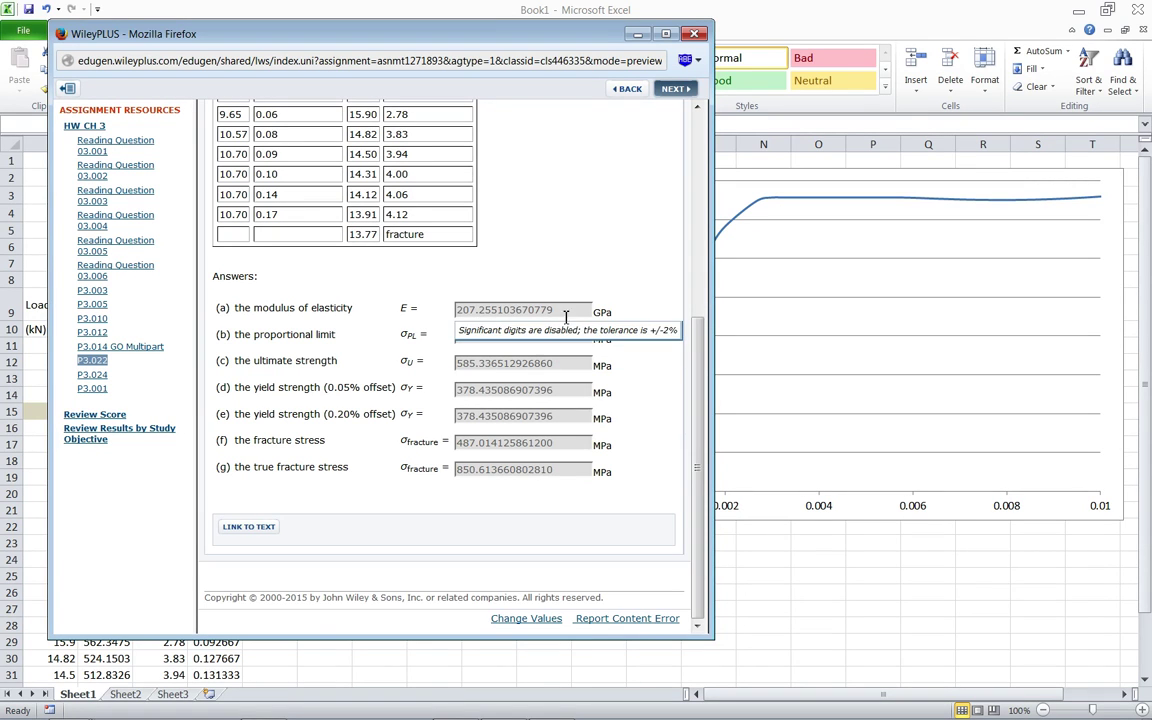
key(alt+Tab)
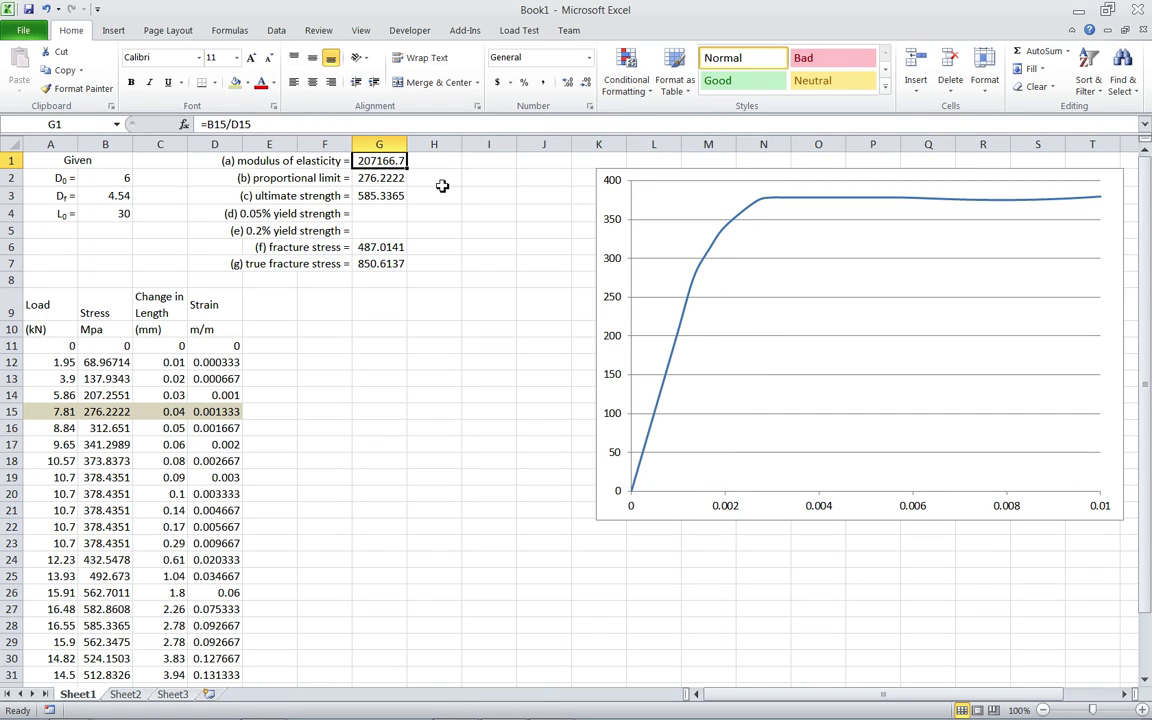
key(alt+Tab)
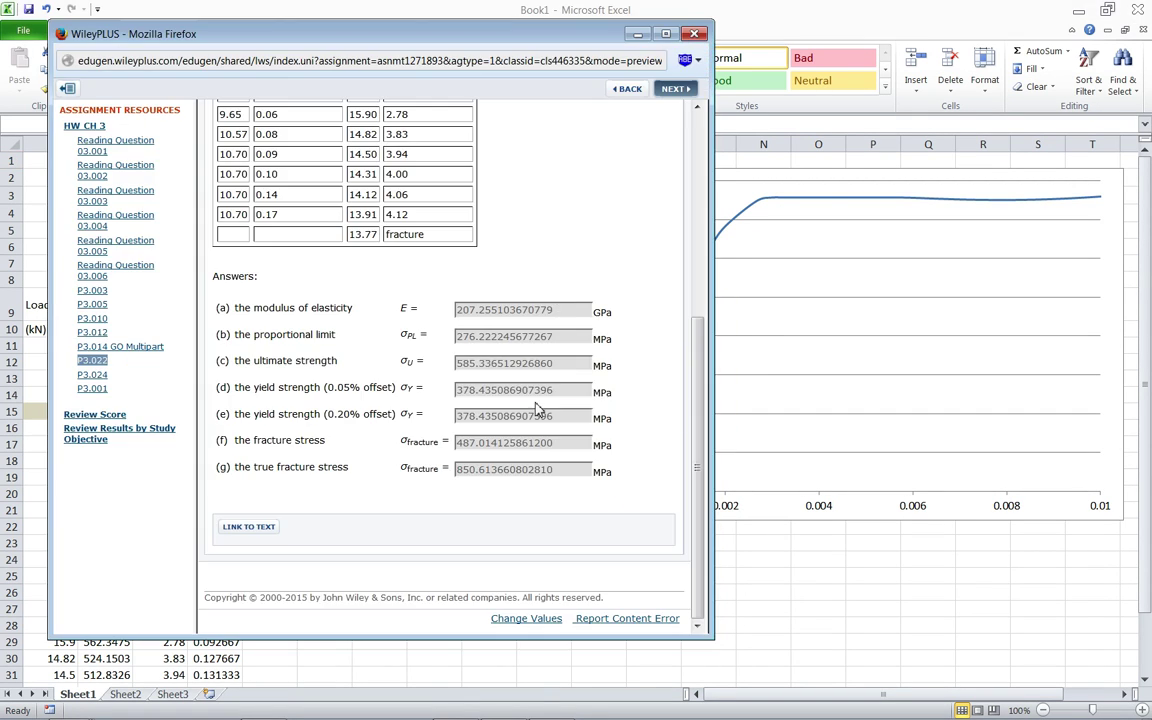
key(alt+Tab)
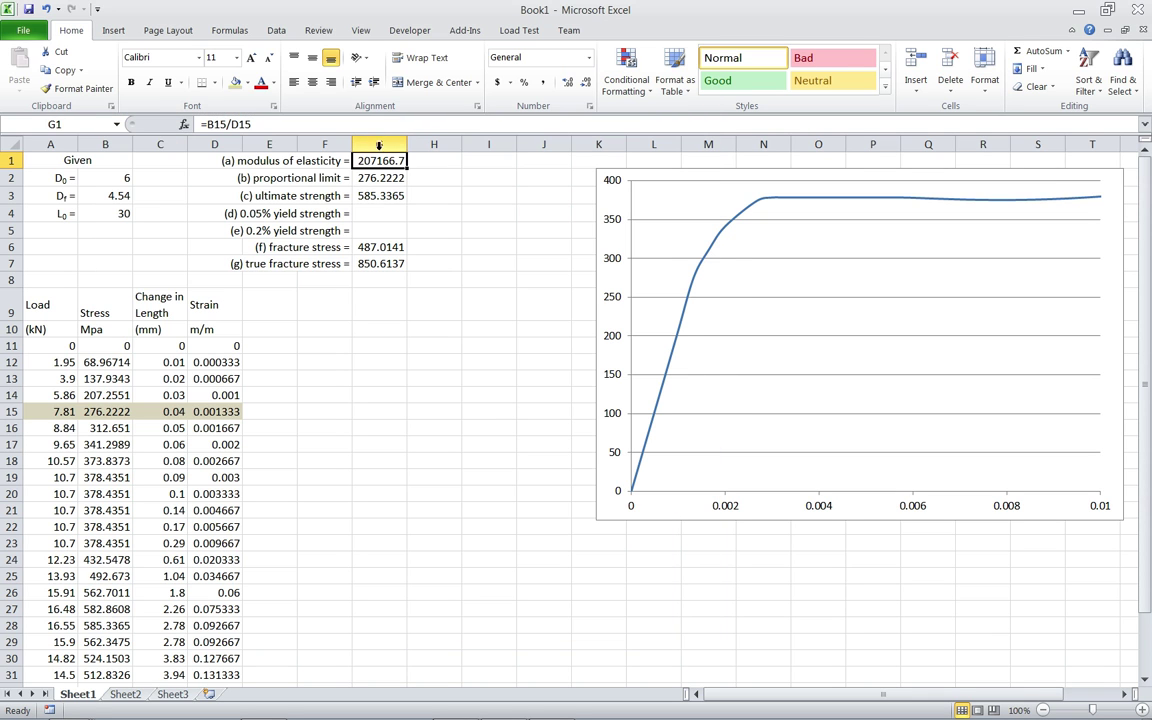
Look at the modulus formula in G1, then return to empty cell H1
click(437, 158)
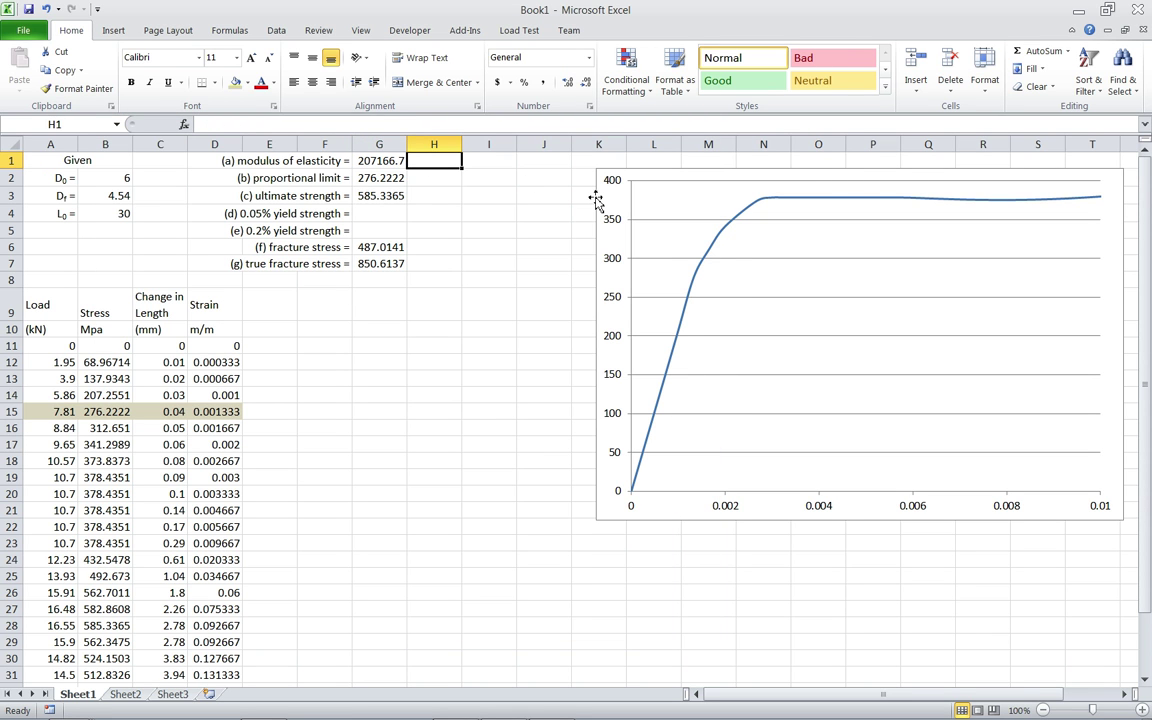
key(Down)
key(Left)
key(Up)
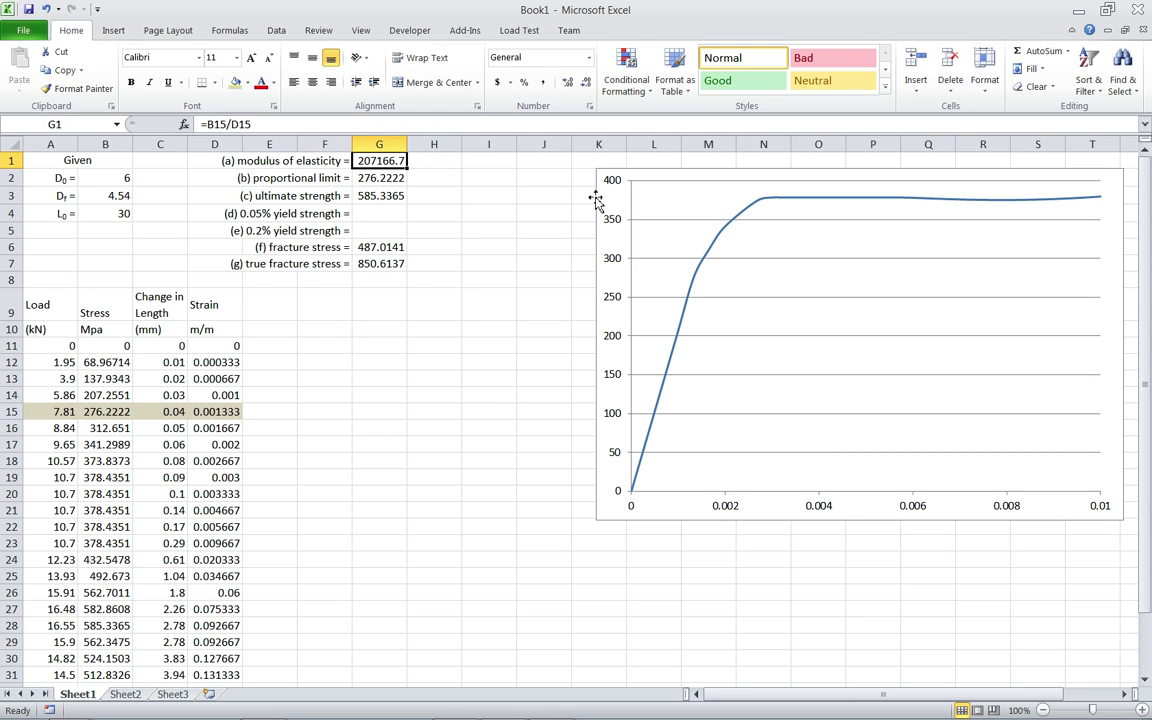
key(Right)
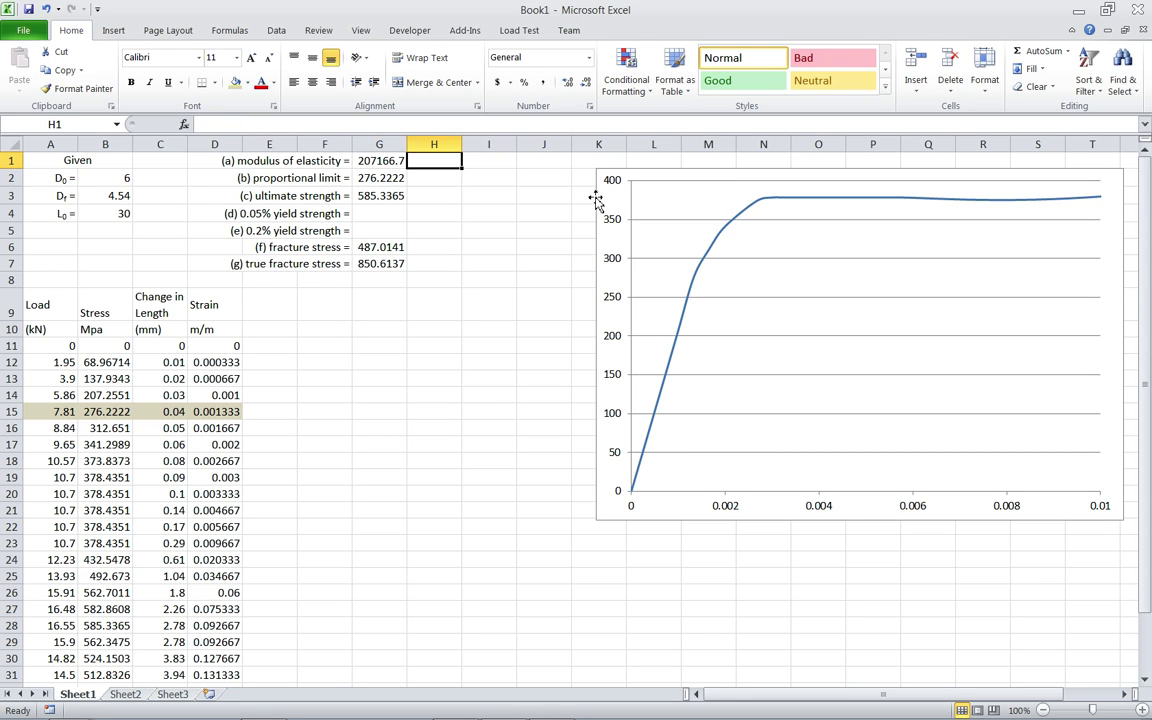
Enter =LINEST(B11:B15,D11:D15) in H1, giving 207219.7, and recheck G1
text(=)
text(o)
key(BackSpace)
text(;)
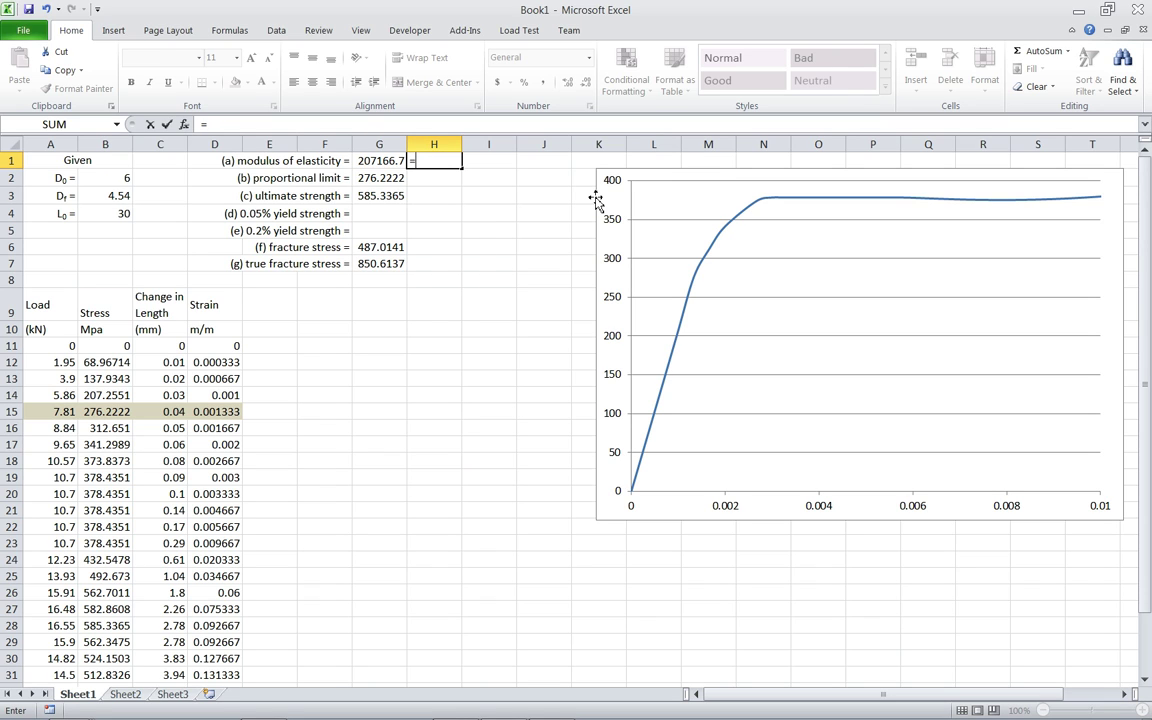
text(linest)
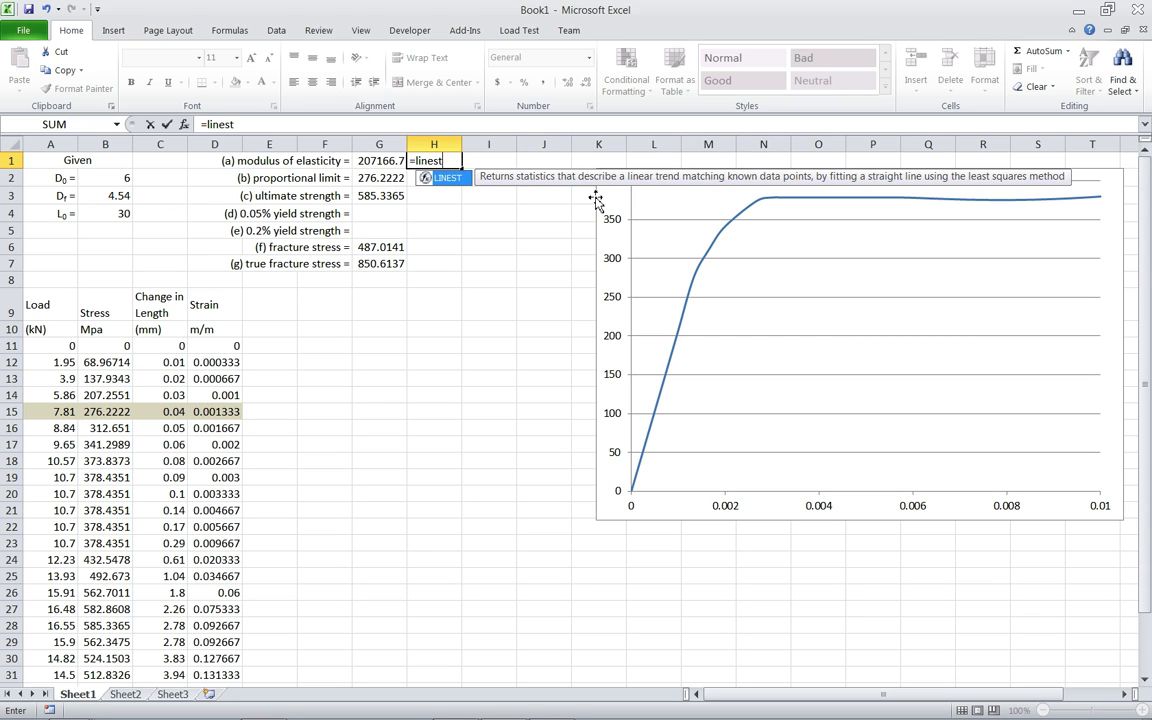
text(()
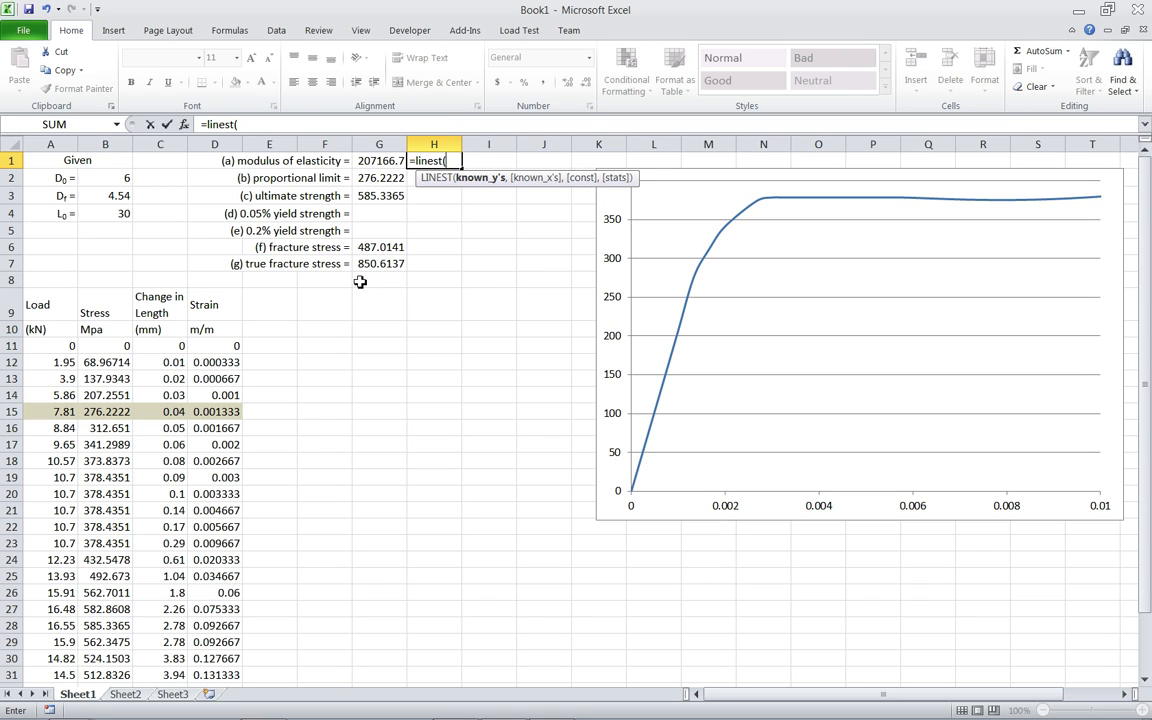
drag(116, 345, 106, 411)
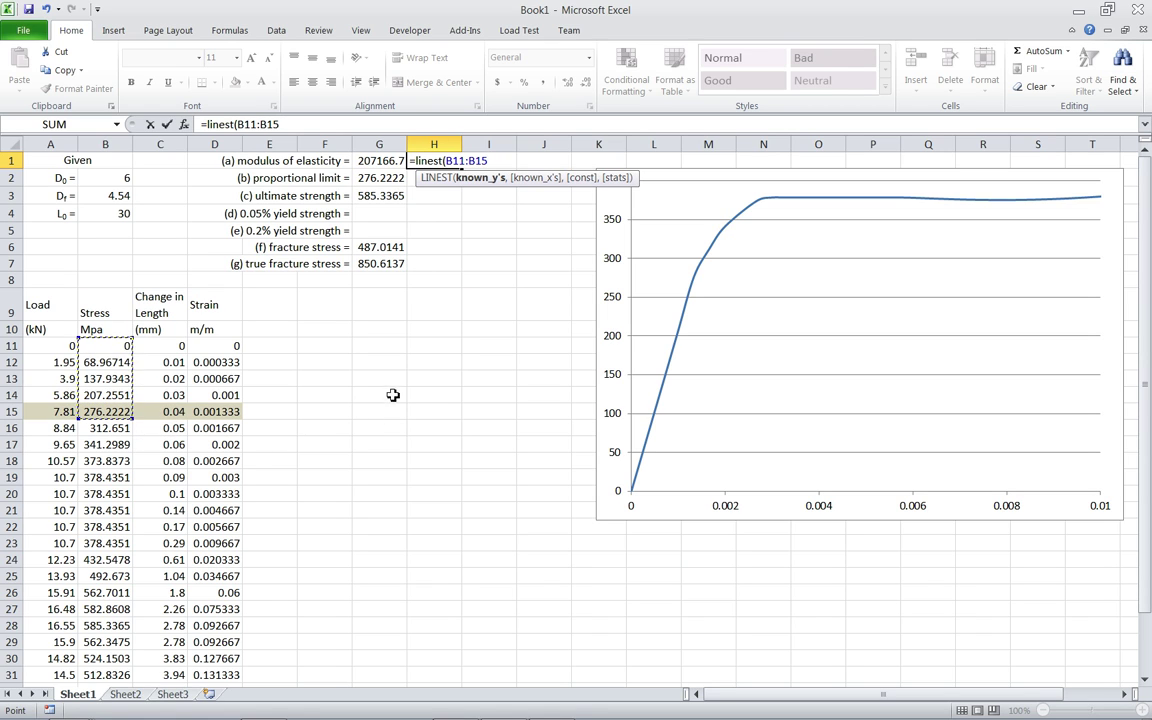
text(,)
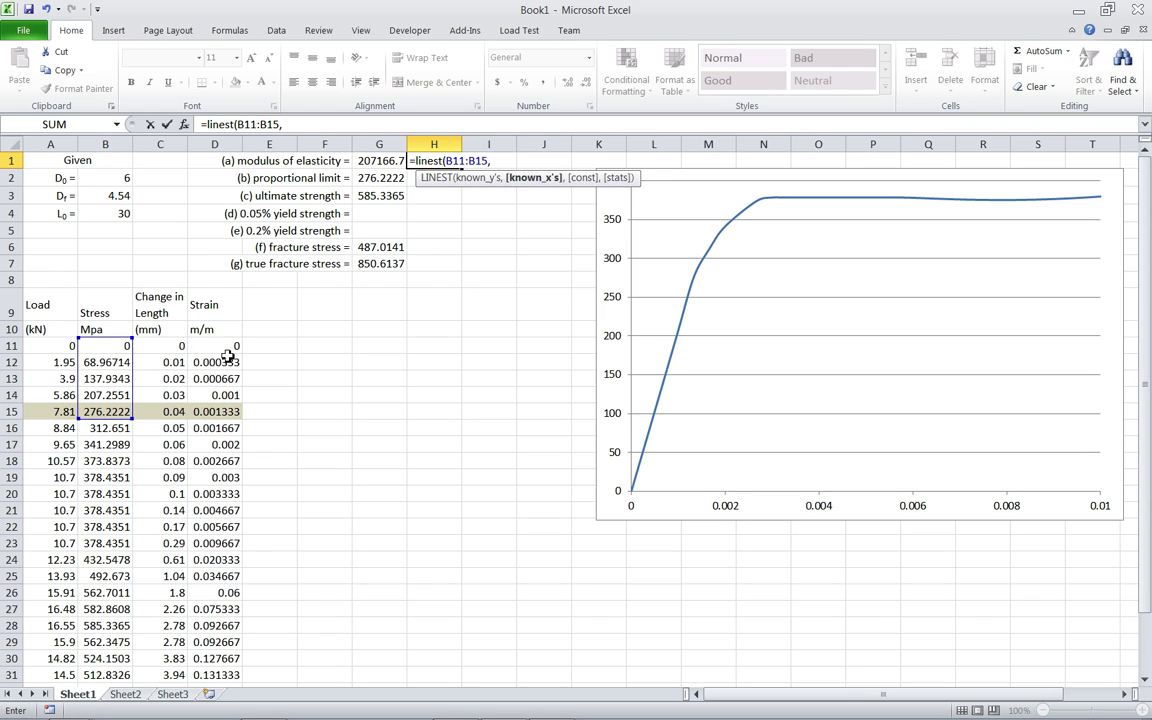
drag(228, 345, 222, 411)
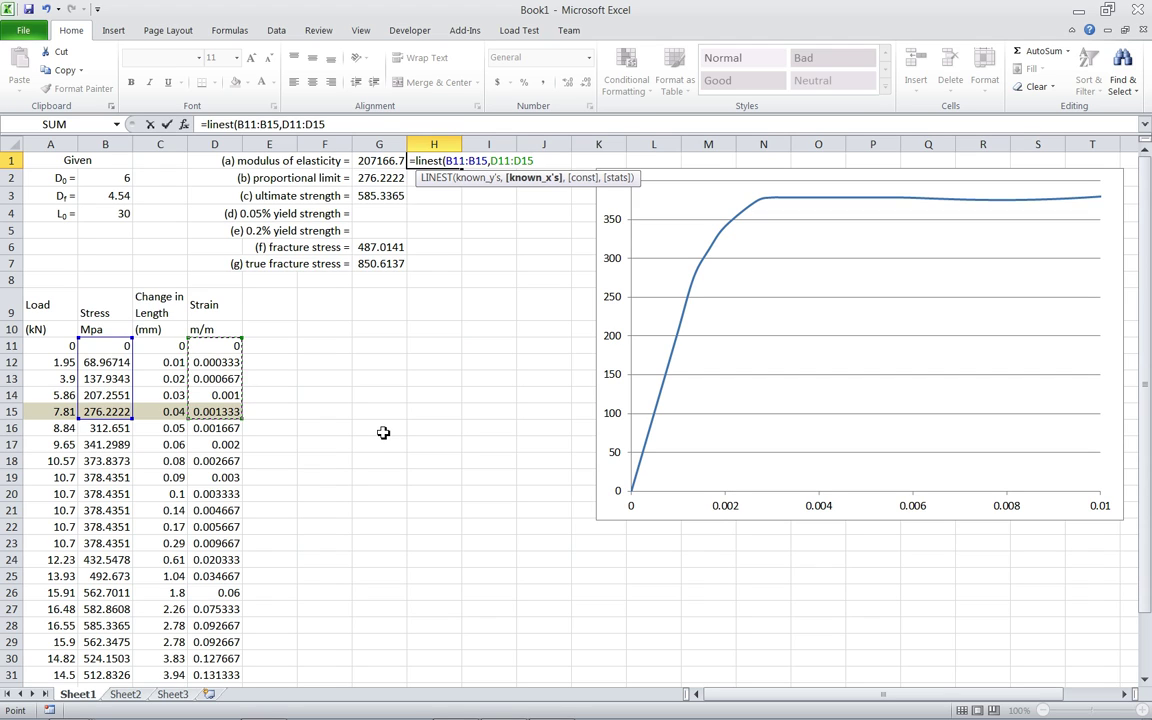
key(Return)
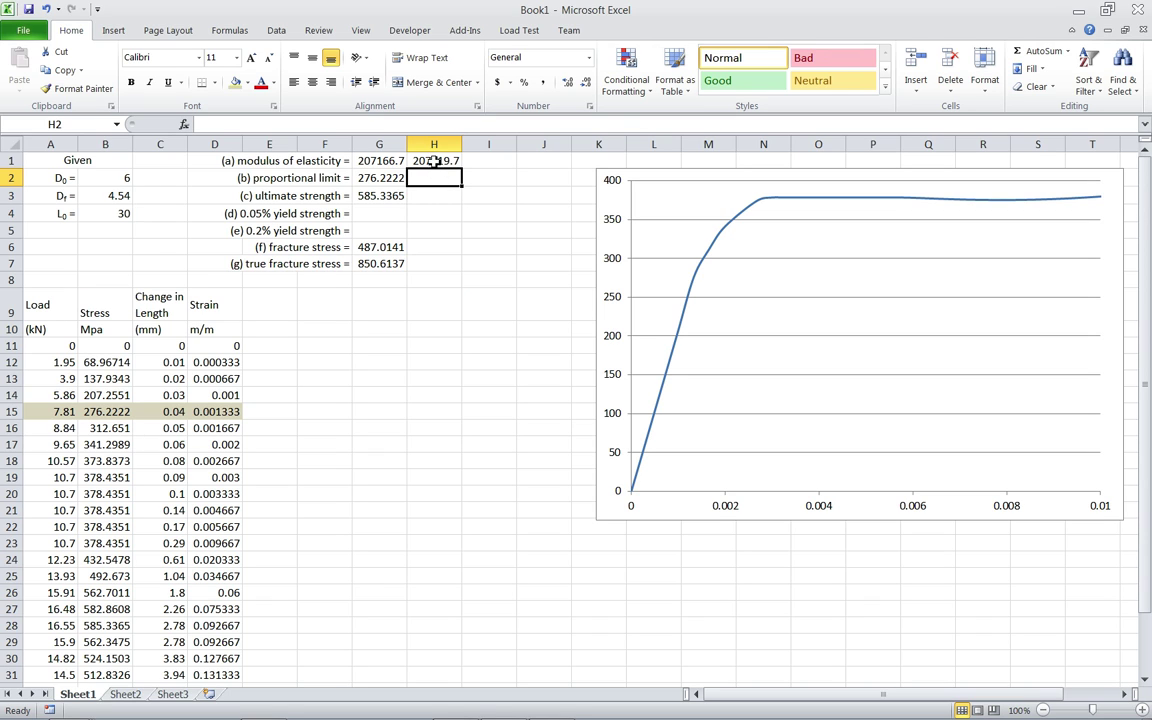
click(362, 161)
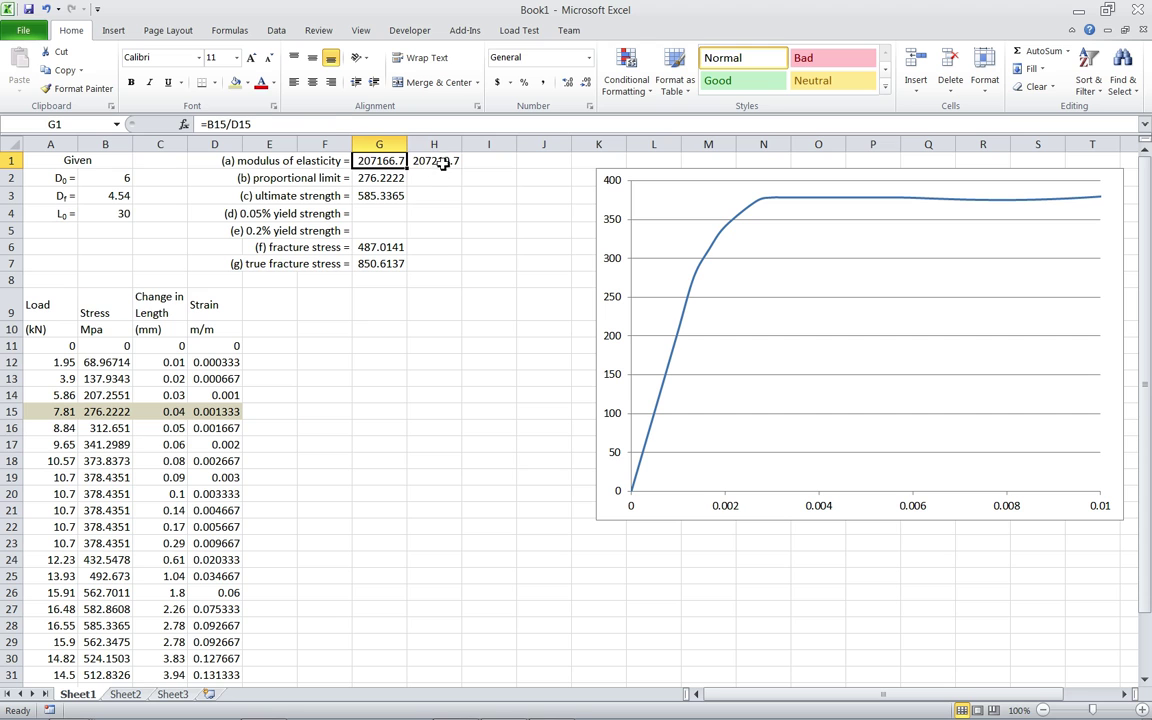
Compare the 207219.7 check value in H1 with the WileyPLUS answer list, then return to Excel
click(443, 163)
key(alt+Tab)
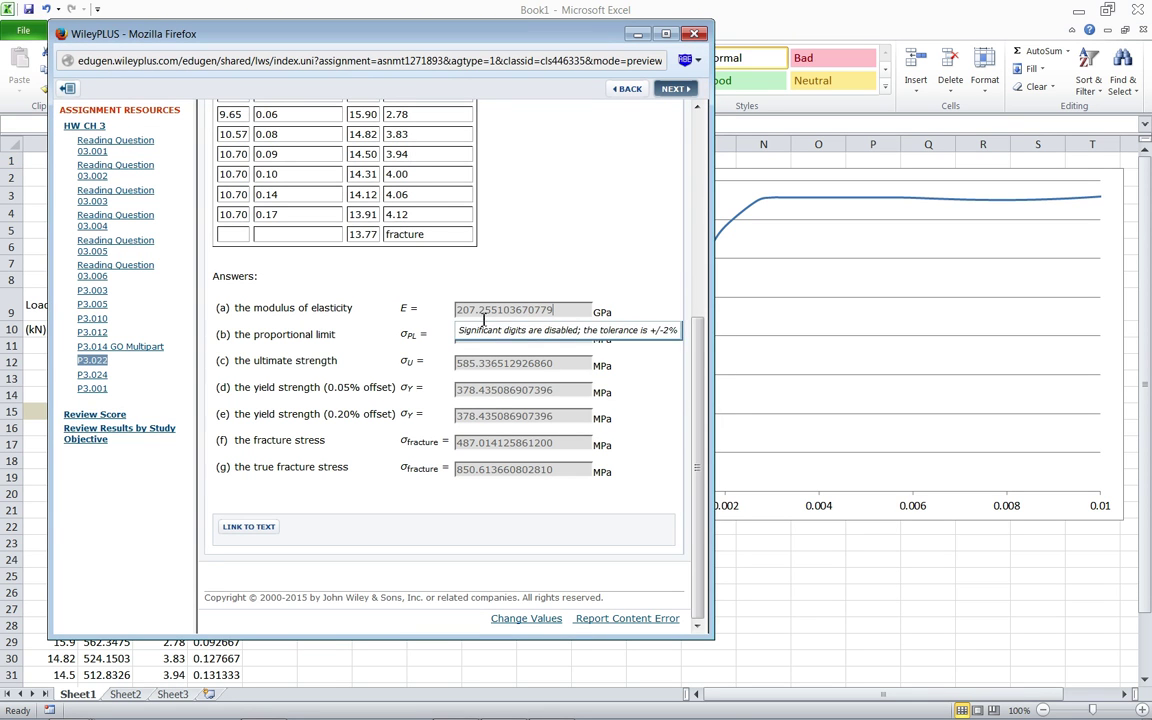
key(alt+Tab)
key(alt+Tab)
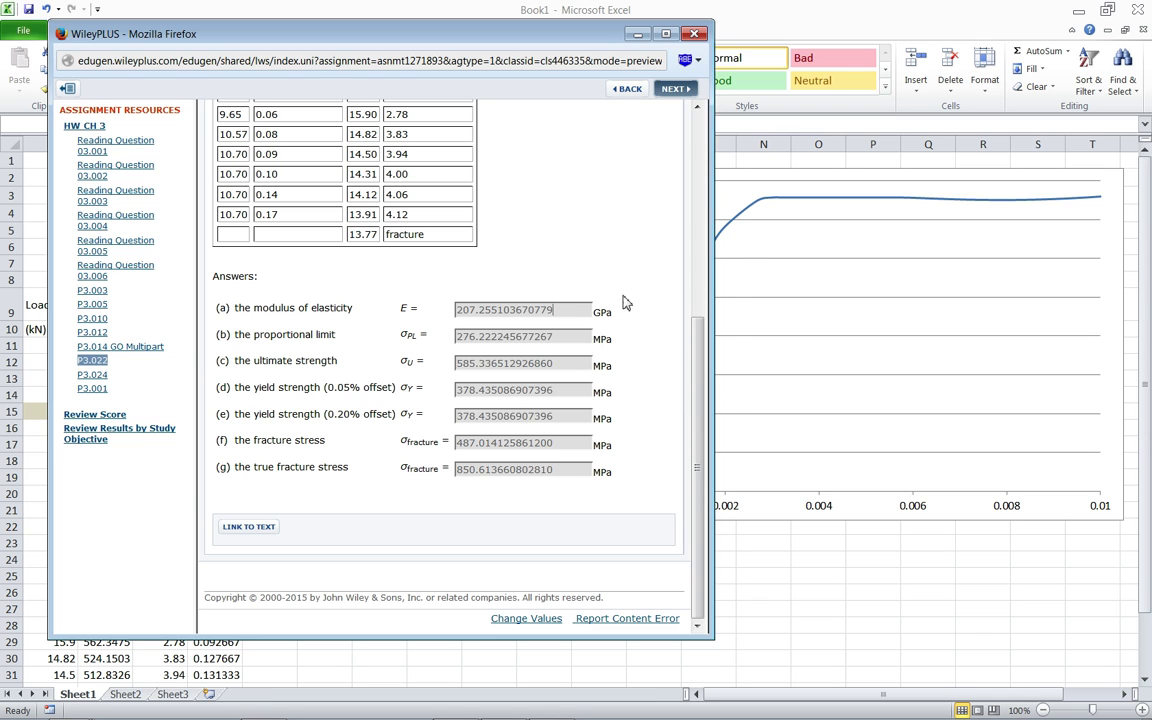
key(alt+Tab)
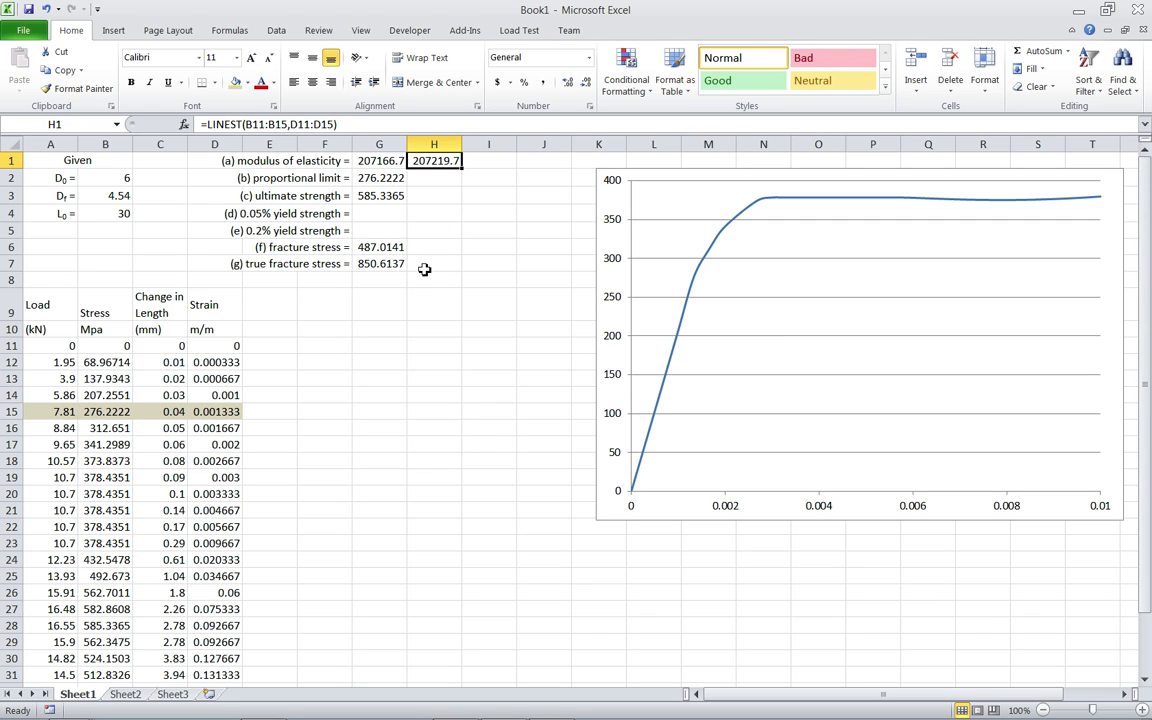
After marking the 0.2% yield row E5:G5, add the heading 'strain' in F9
click(277, 231)
drag(277, 231, 390, 231)
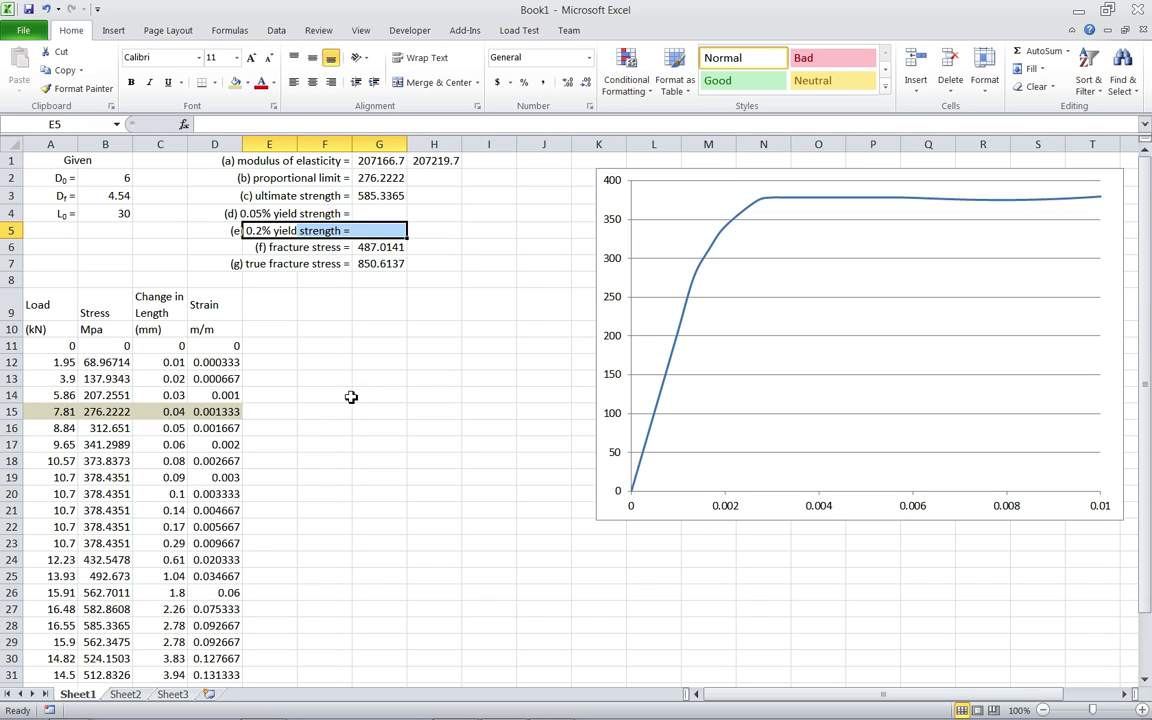
click(325, 312)
click(308, 328)
click(323, 307)
text(strain)
key(Tab)
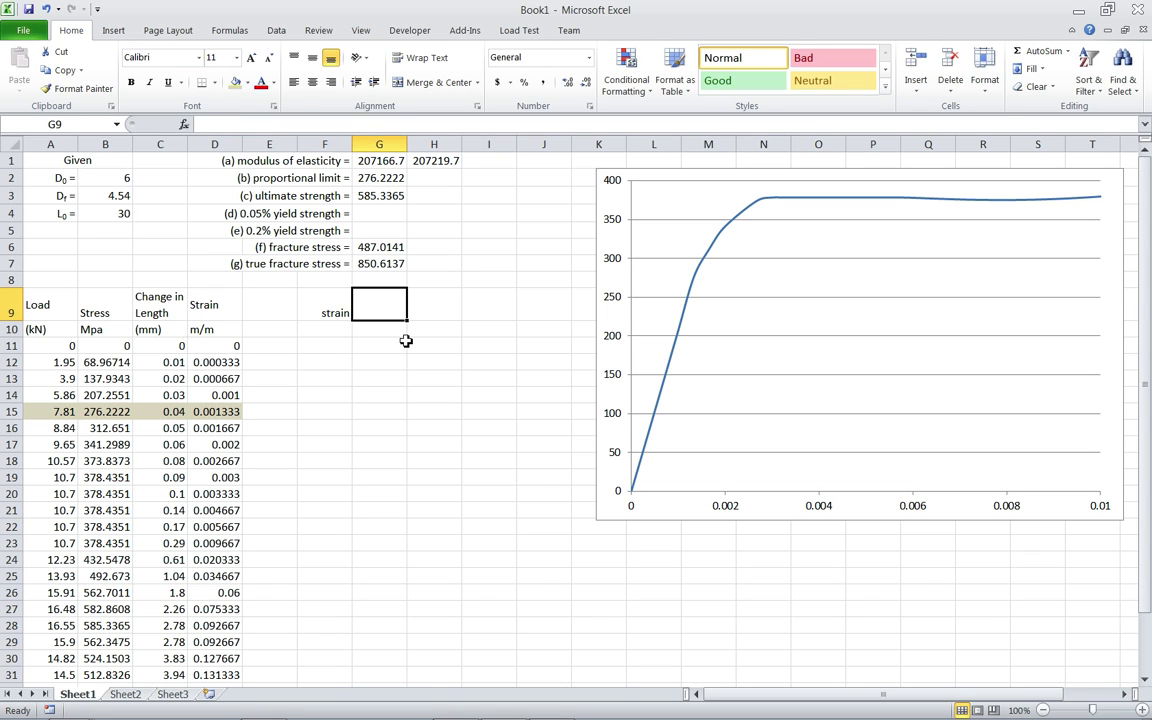
Enter the heading 'calc stress at 0.2% offset' in G9
text(calc stress at 0)
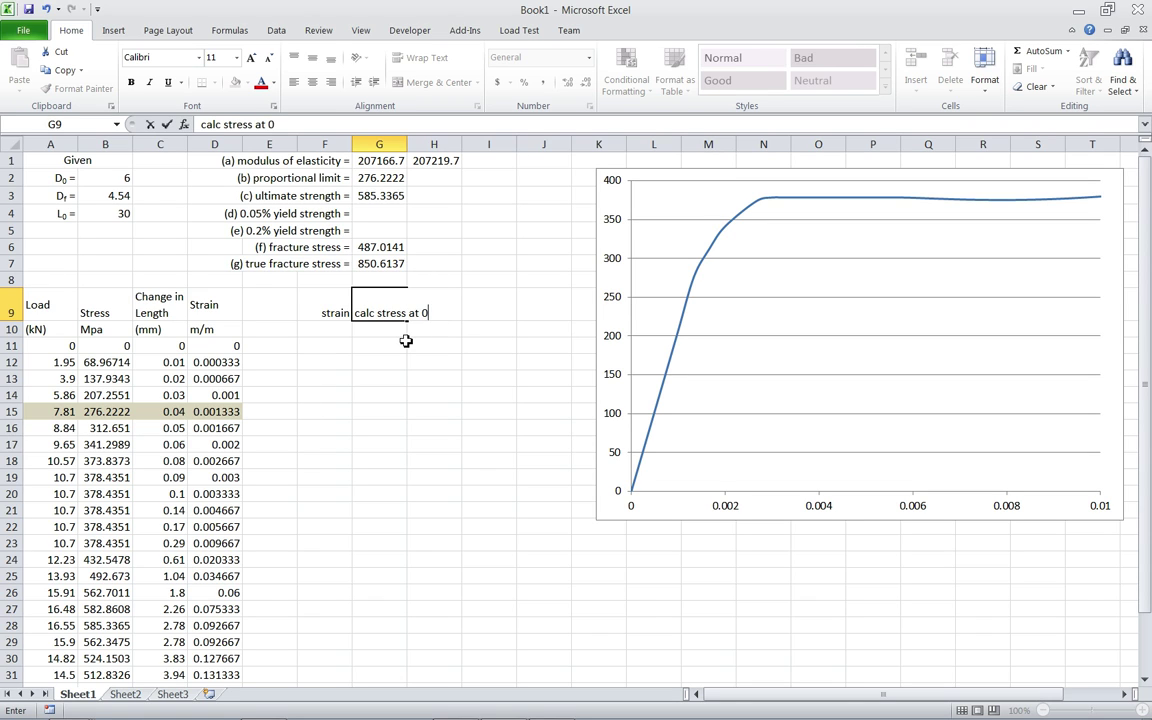
text(.2% offset)
key(Return)
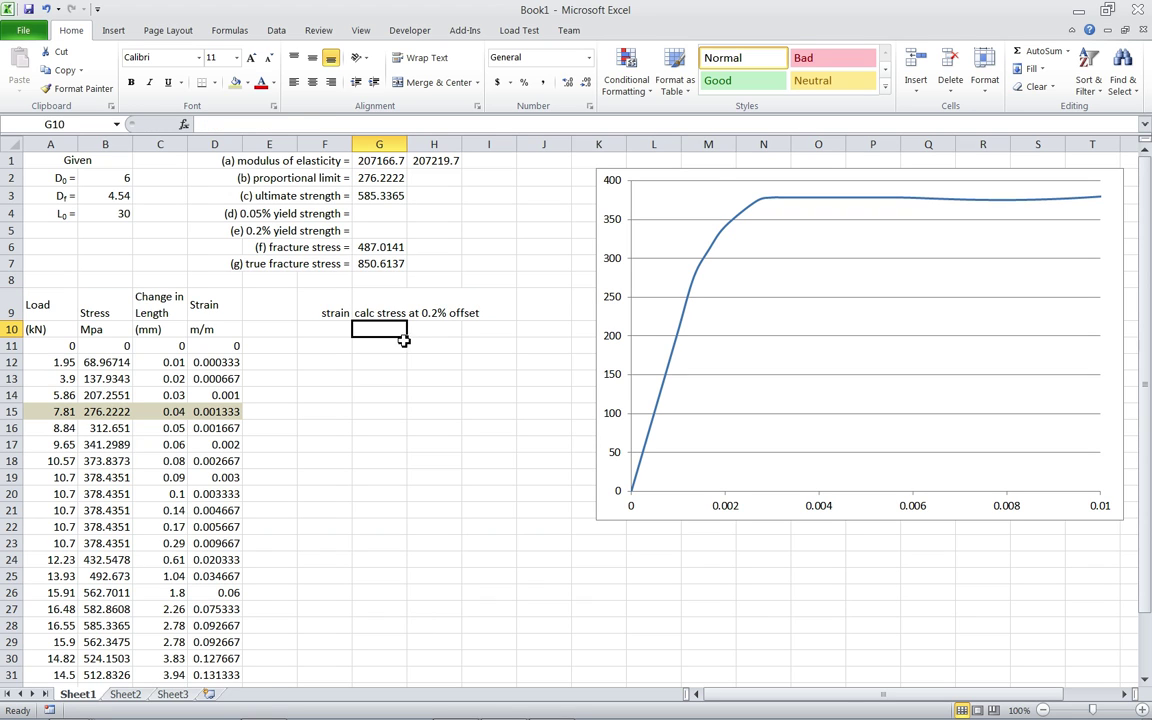
Turn on Wrap text for the G9 heading via Format Cells
click(392, 305)
key(ctrl+1)
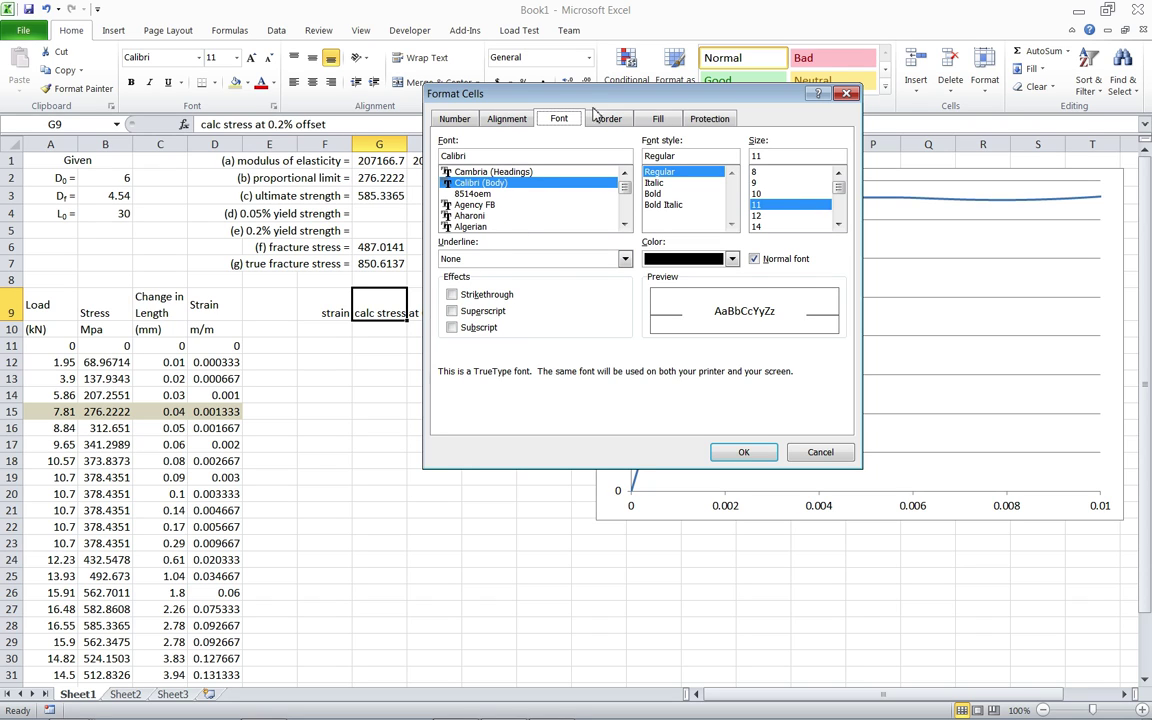
click(507, 119)
click(452, 264)
click(743, 452)
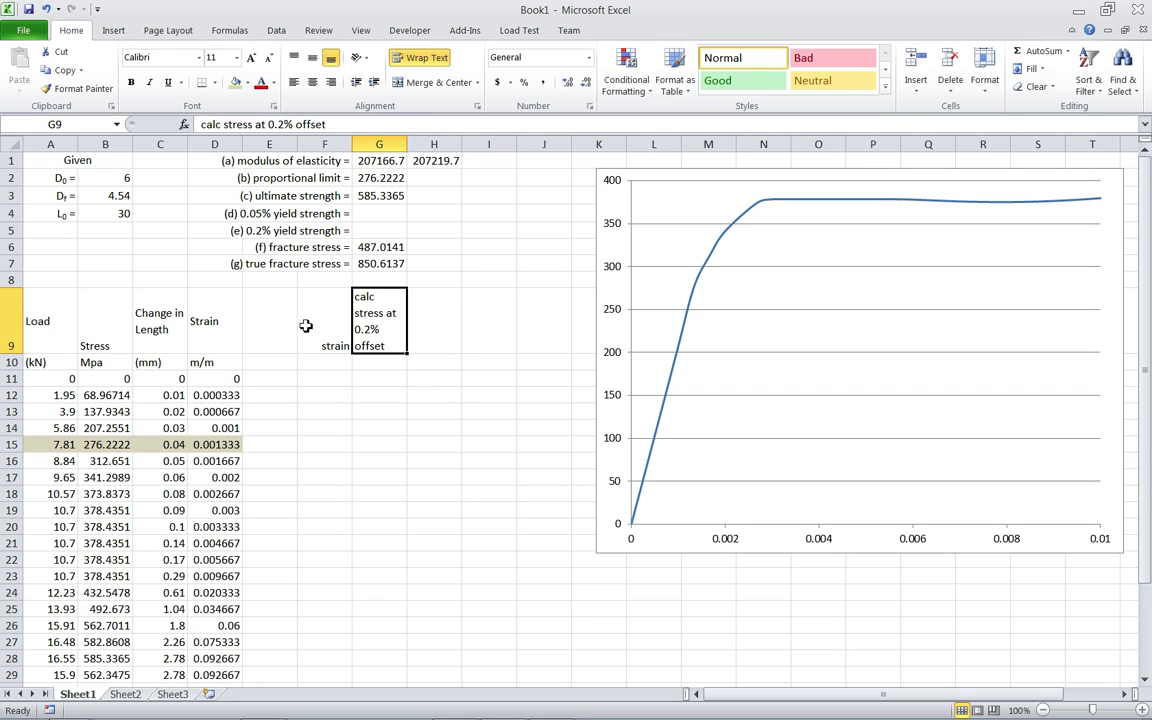
click(475, 379)
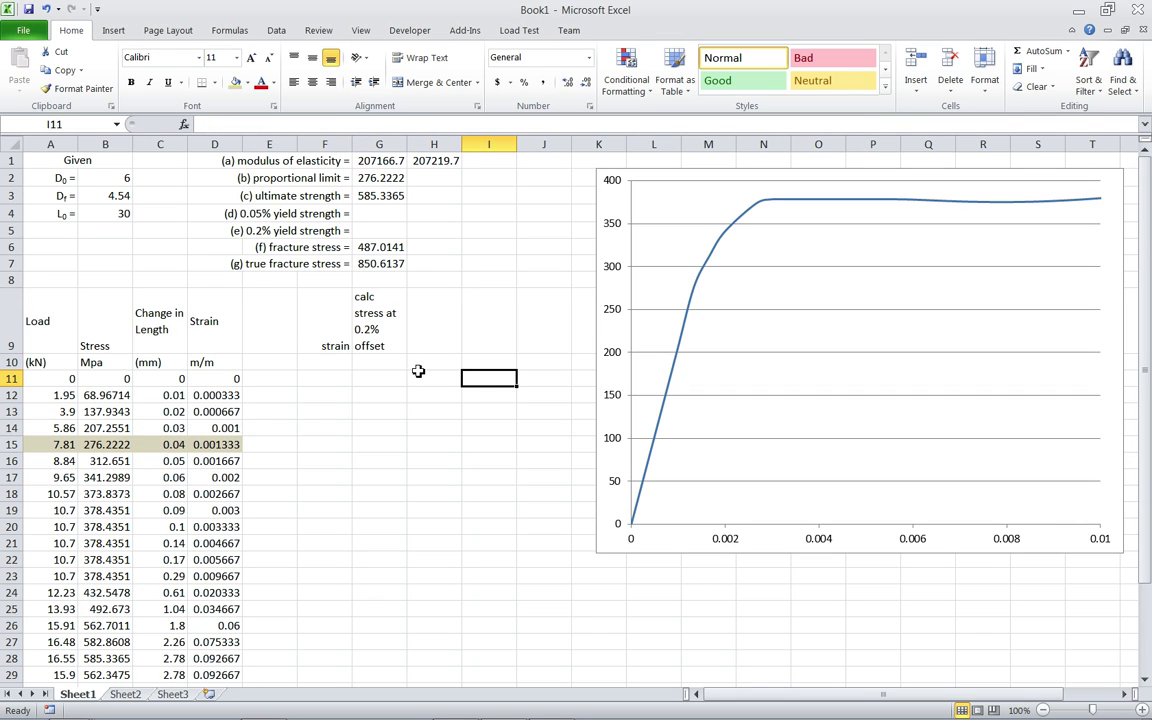
click(331, 363)
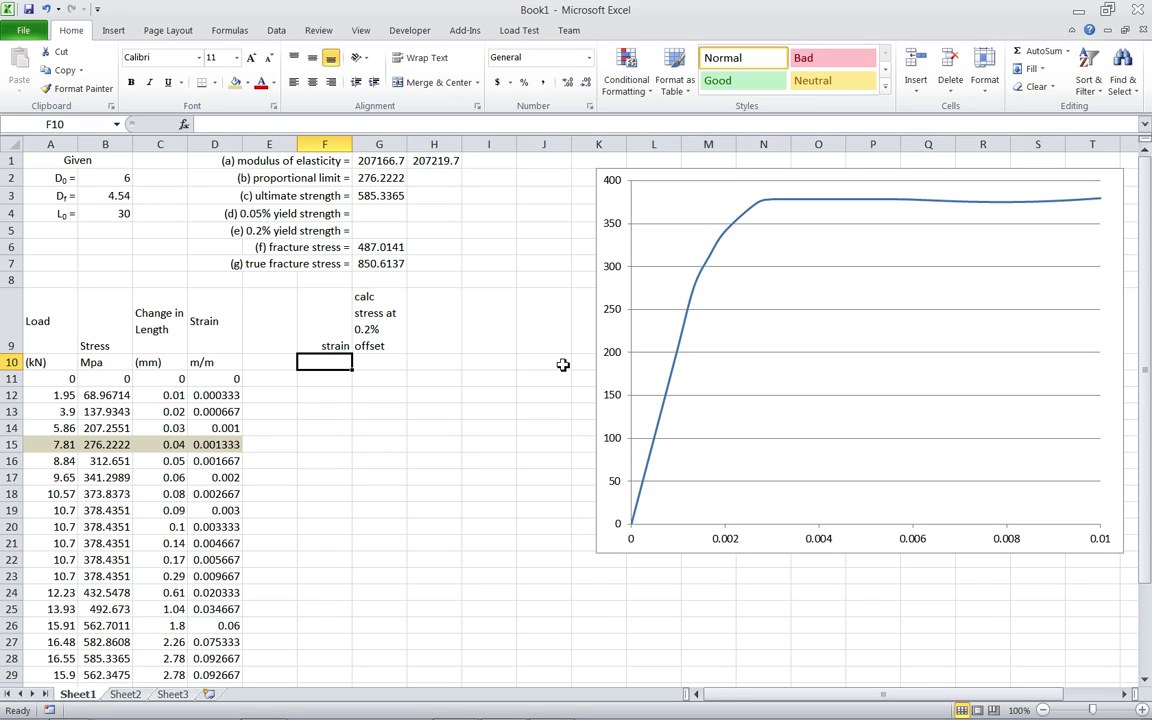
Enter strains 0, 0.001, 0.002 and 0.003 in F10:F13
text(0)
key(Return)
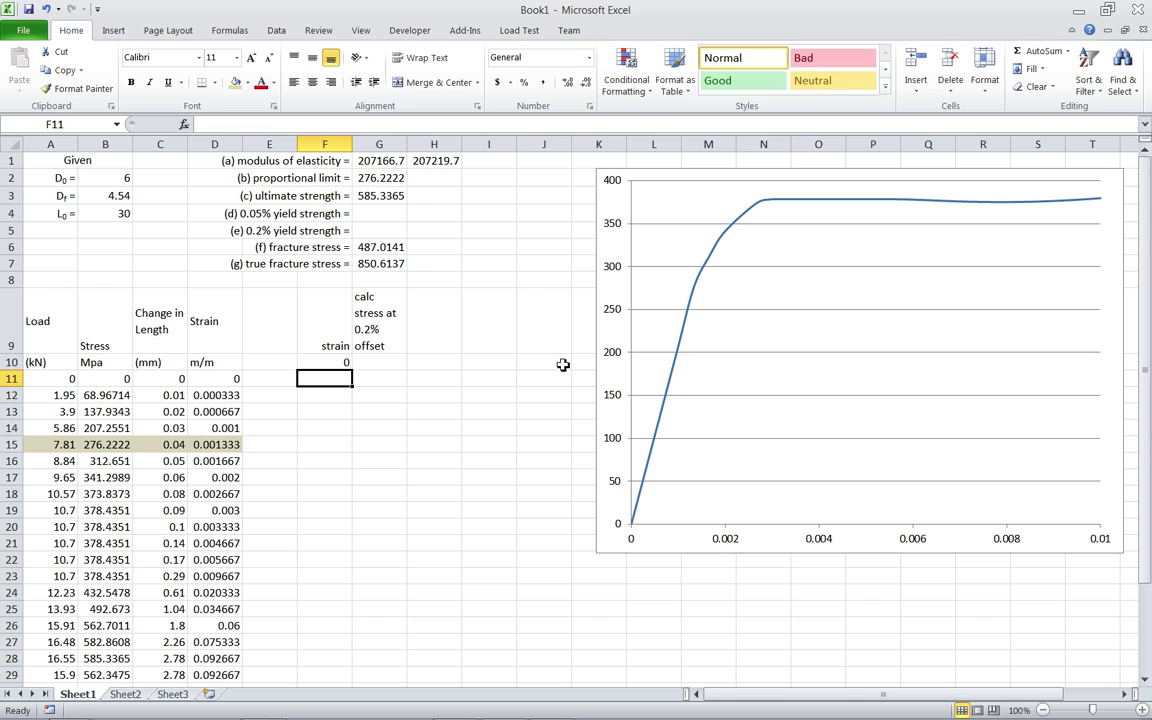
text(.001)
key(Return)
text(.002)
key(Return)
text(.003)
key(Return)
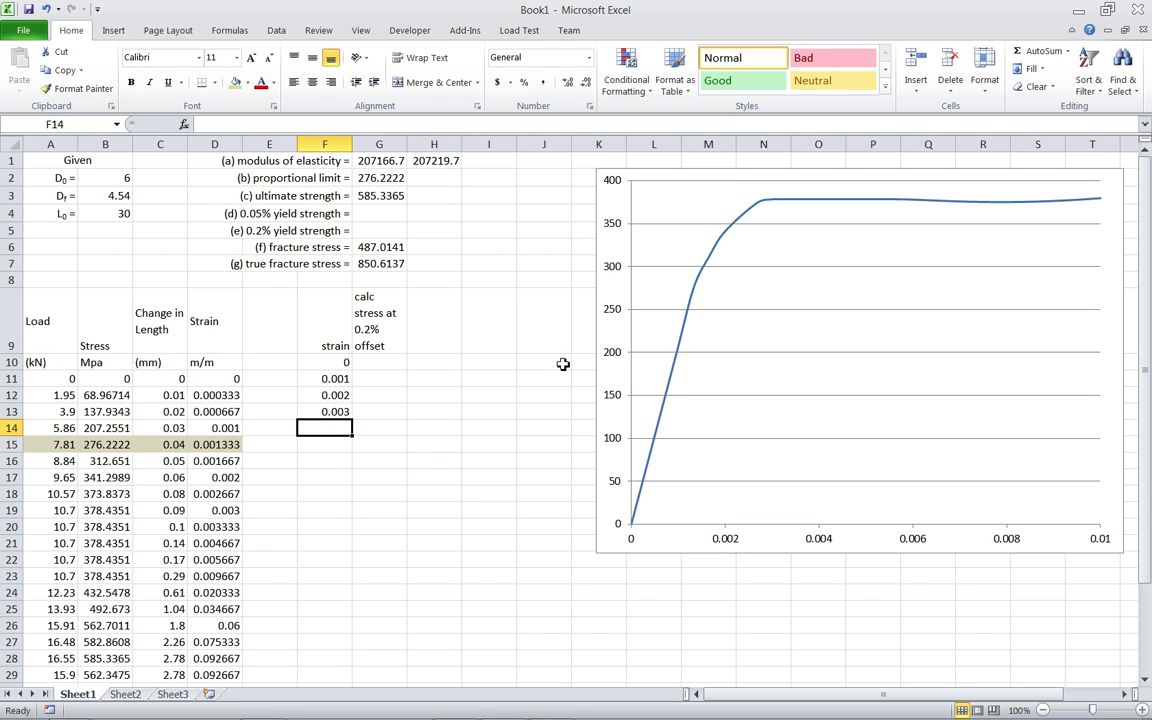
Extend the strain series from F13 down to 0.01 in F20
drag(322, 363, 340, 412)
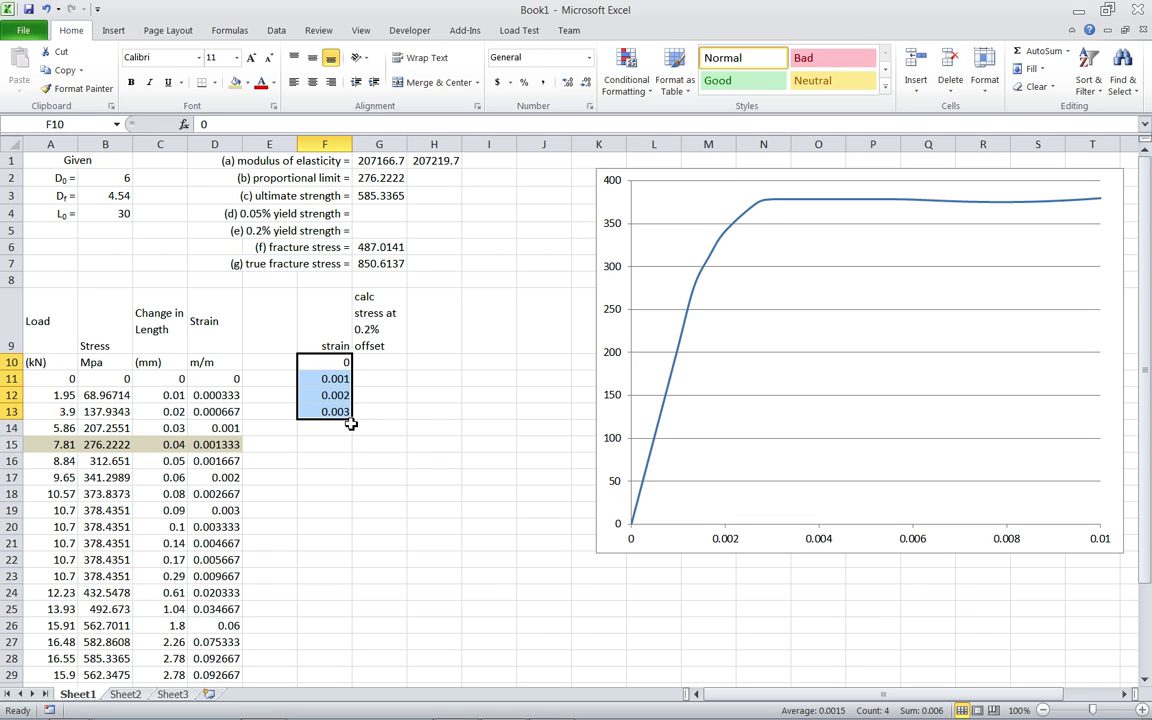
drag(352, 422, 334, 534)
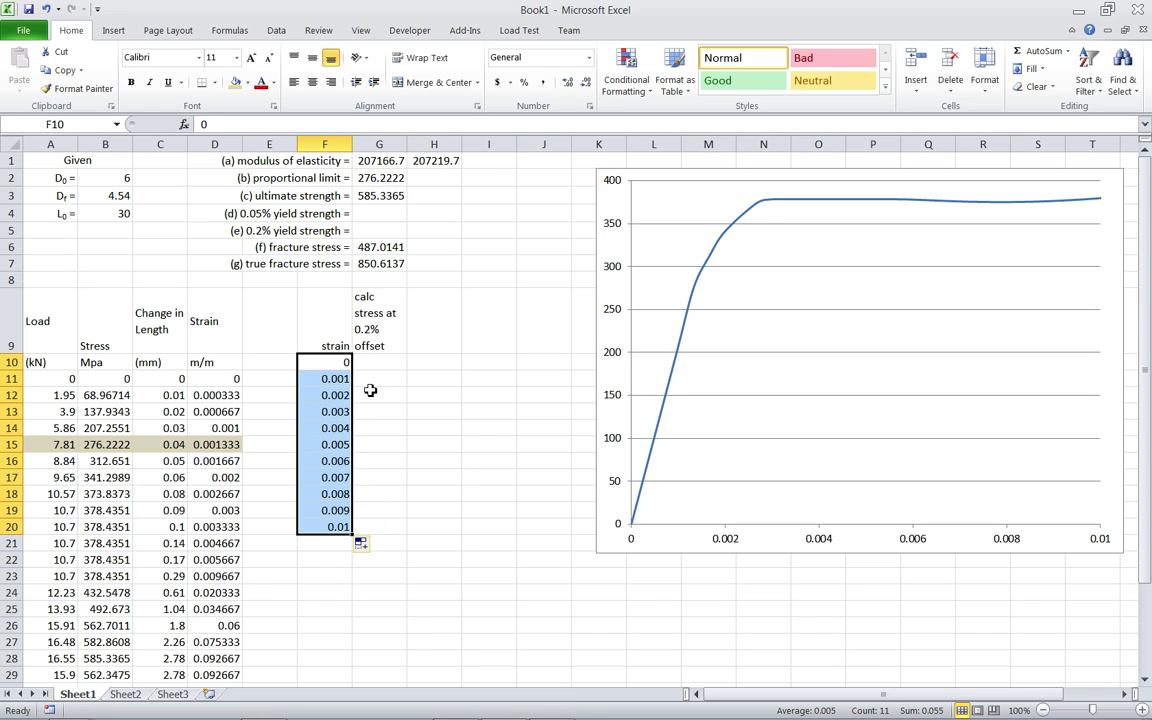
click(380, 456)
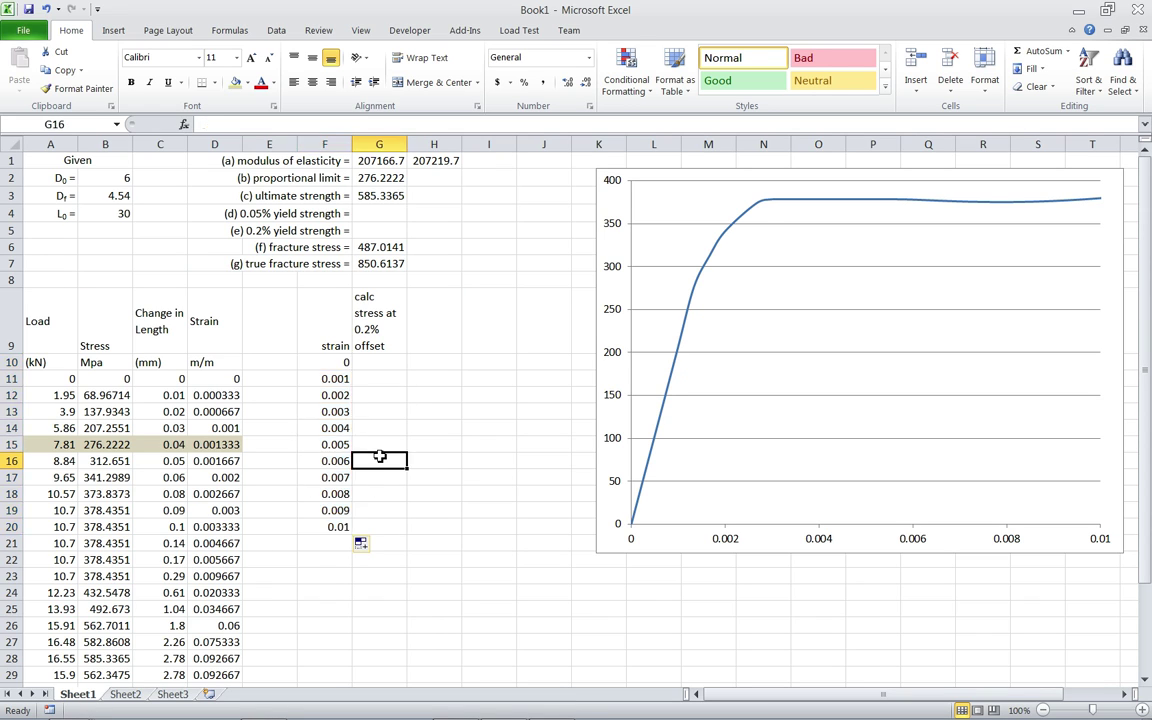
click(380, 363)
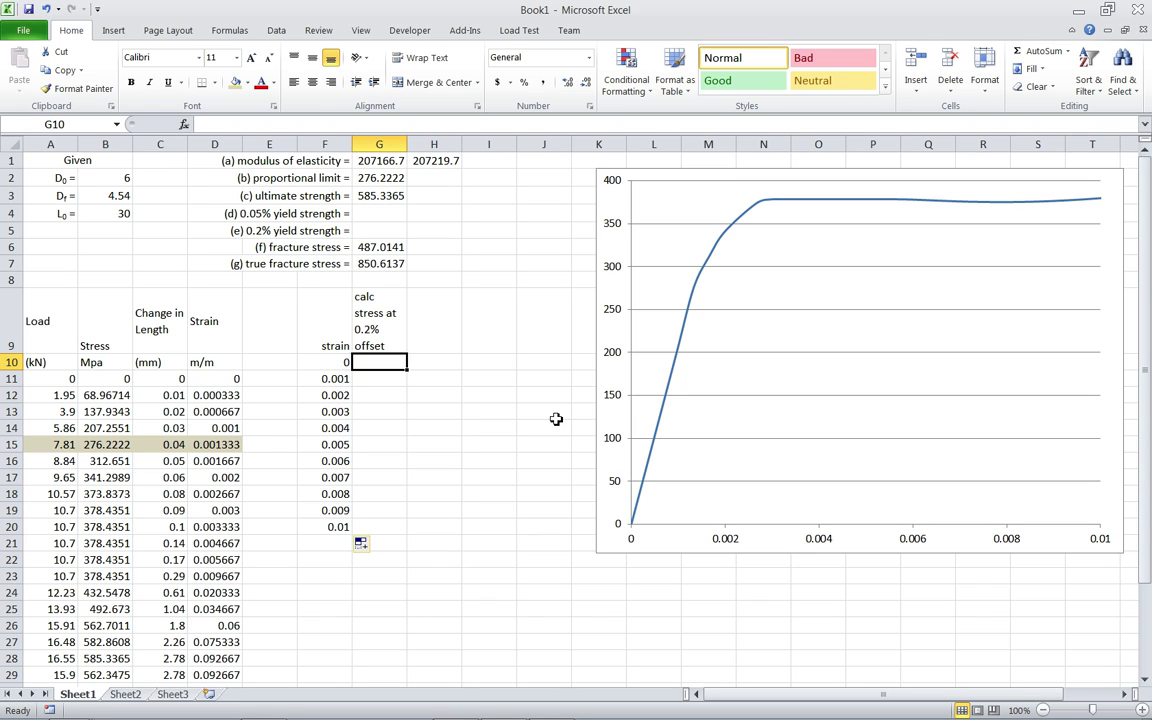
Enter =$H$1*F10 in G10 and fill it down to G20, reaching 2072.197
text(=)
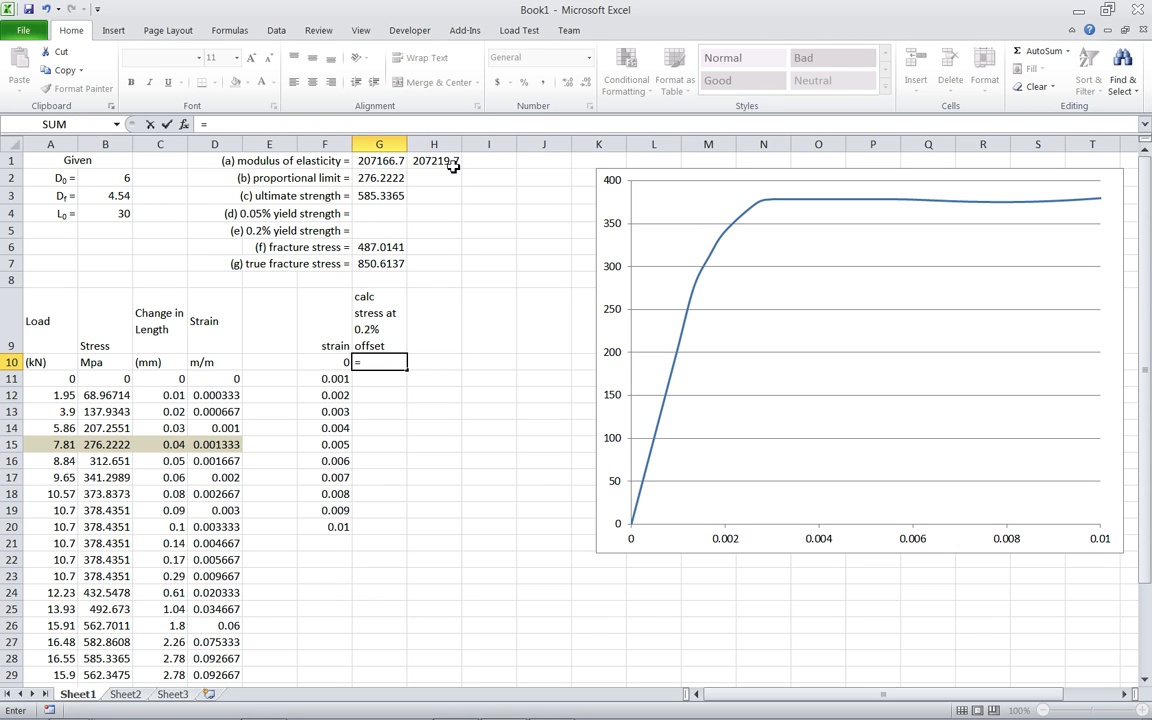
click(445, 163)
key(F4)
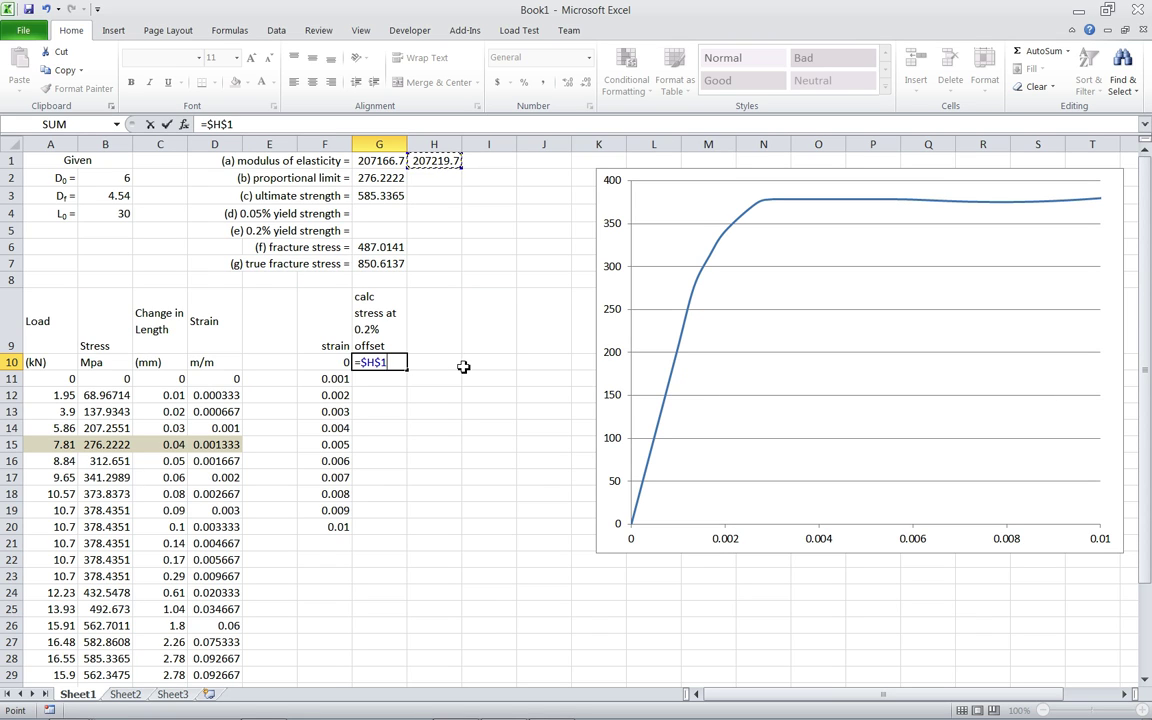
text(*F10)
key(Return)
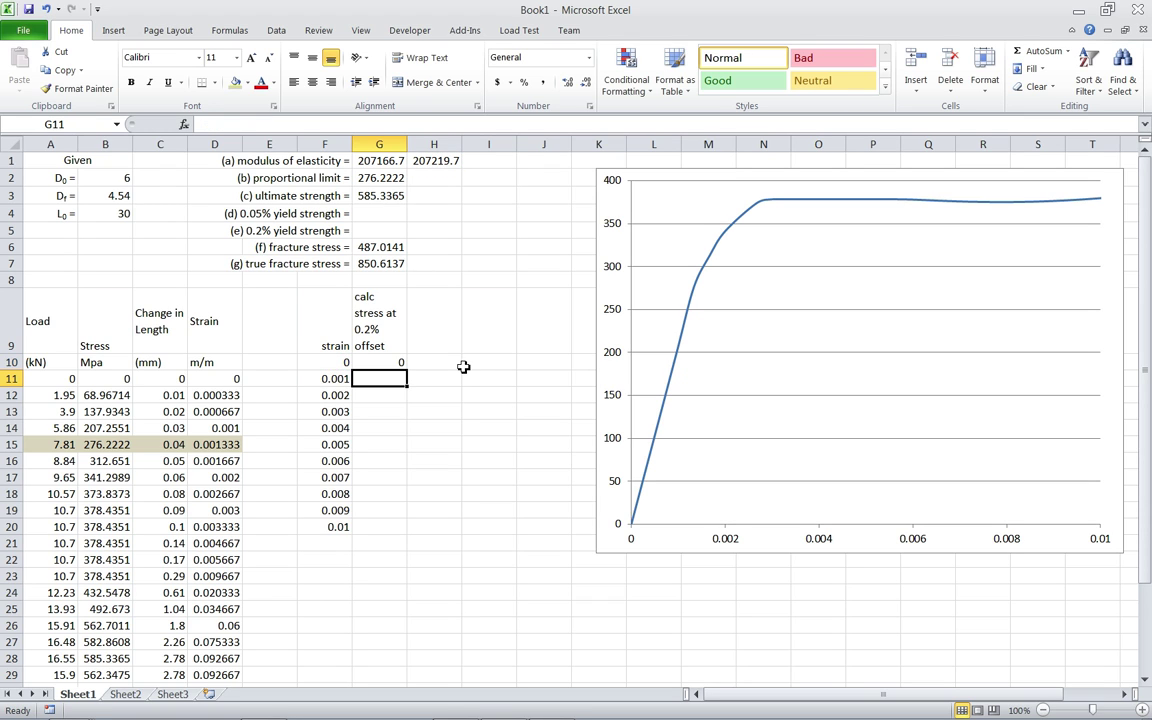
click(390, 363)
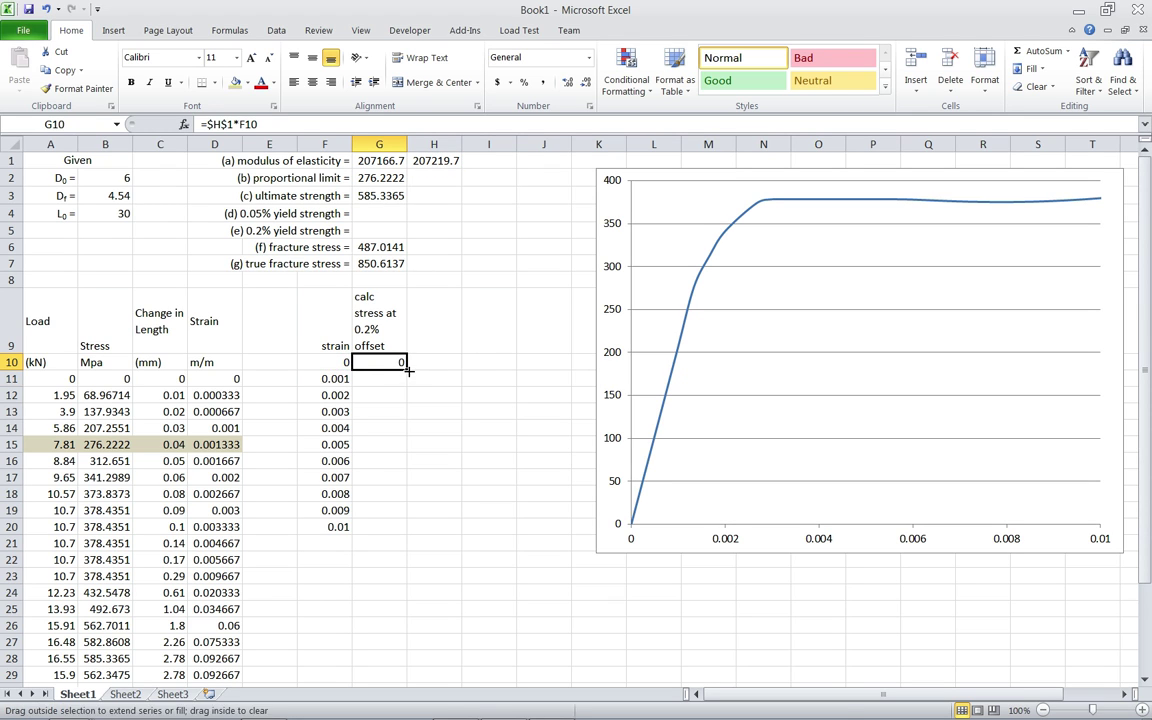
double_click(406, 370)
click(452, 453)
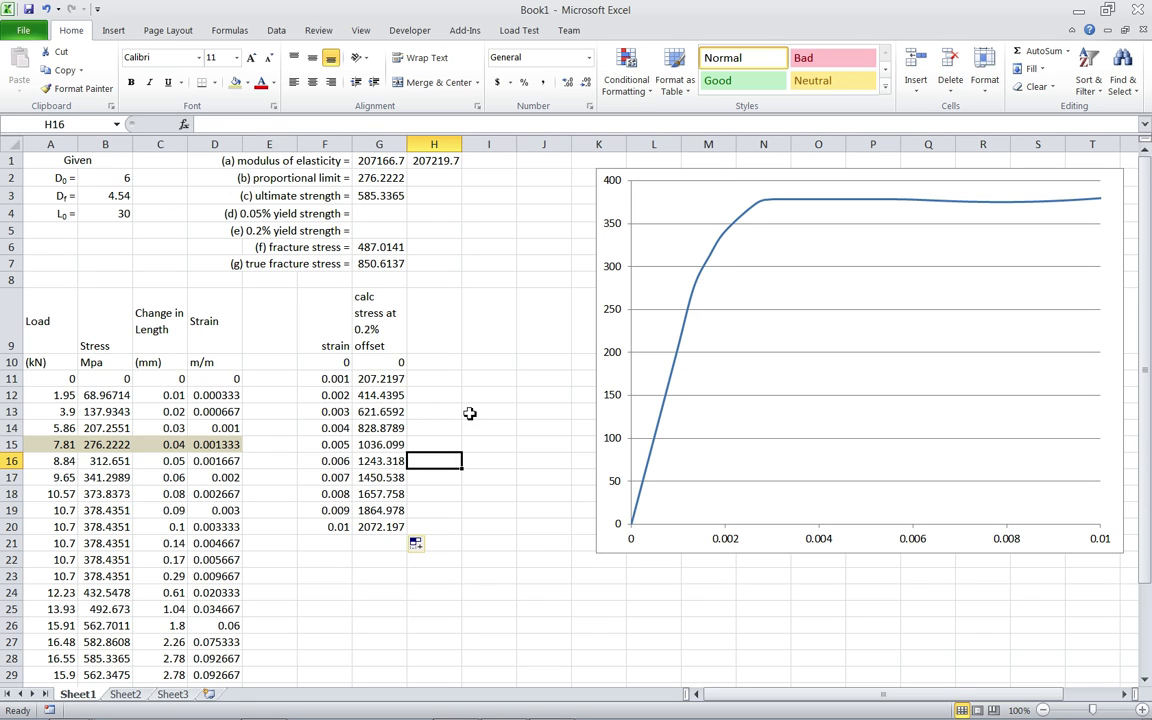
Head column H 'strain +0.002' and fill H10:H20 with =F10+0.002 (0.002 to 0.012)
click(430, 325)
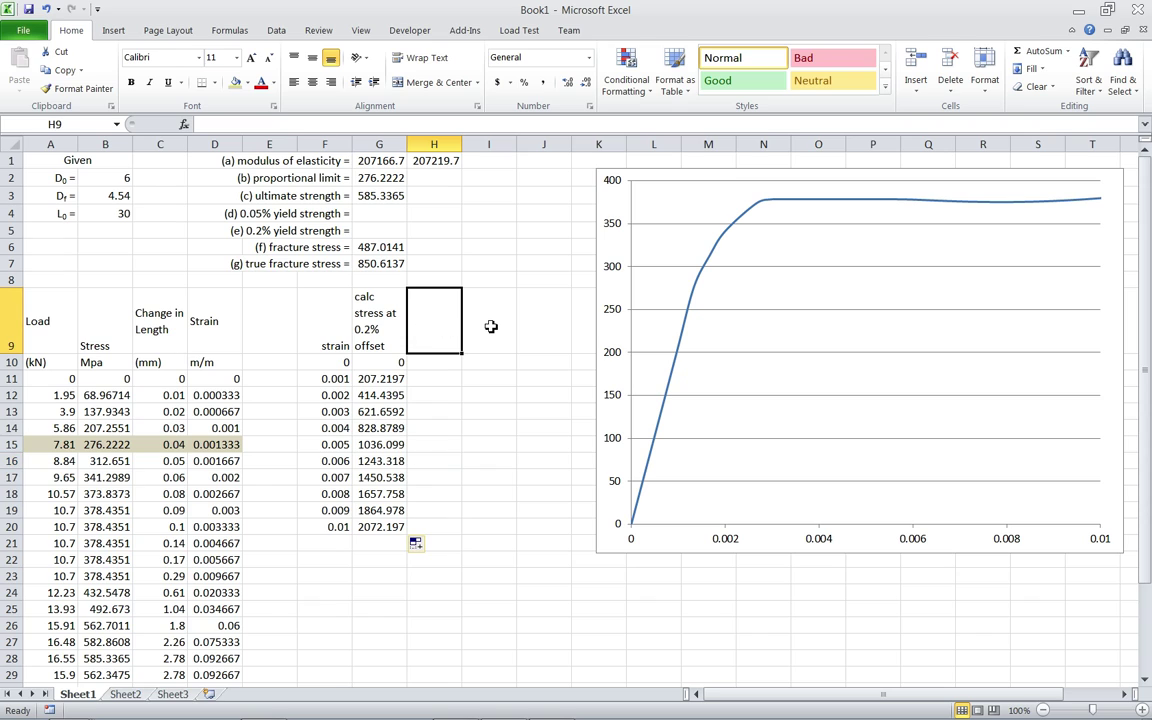
text(0.)
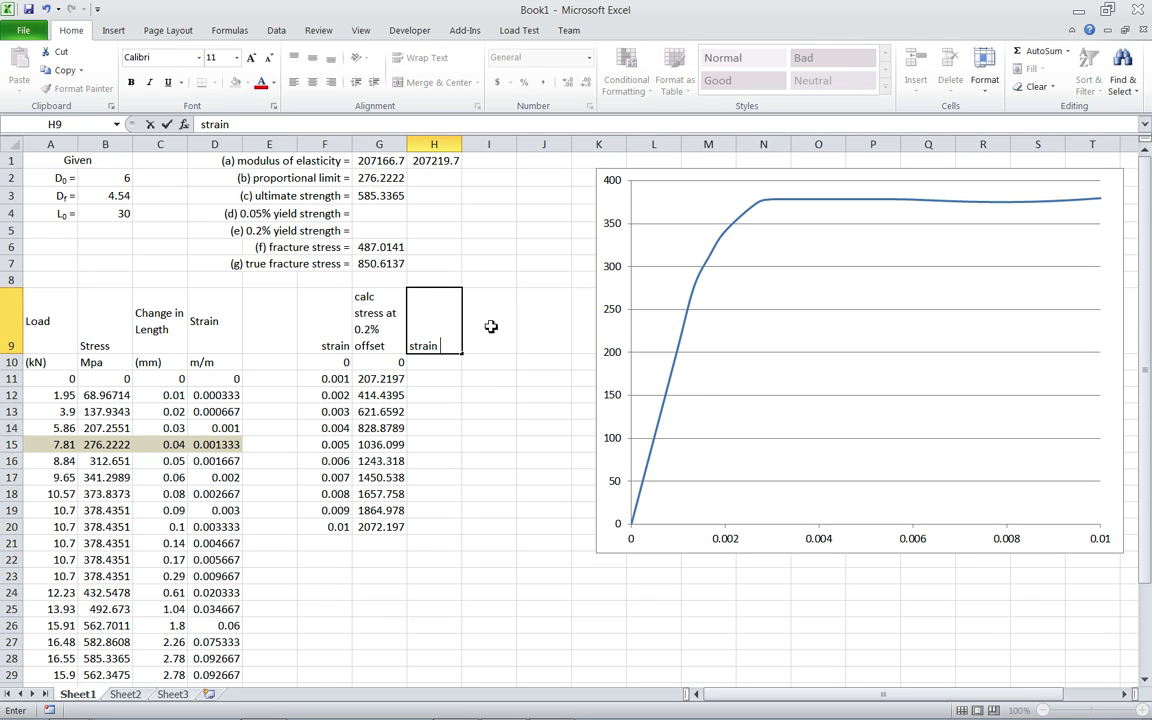
text(002)
key(Return)
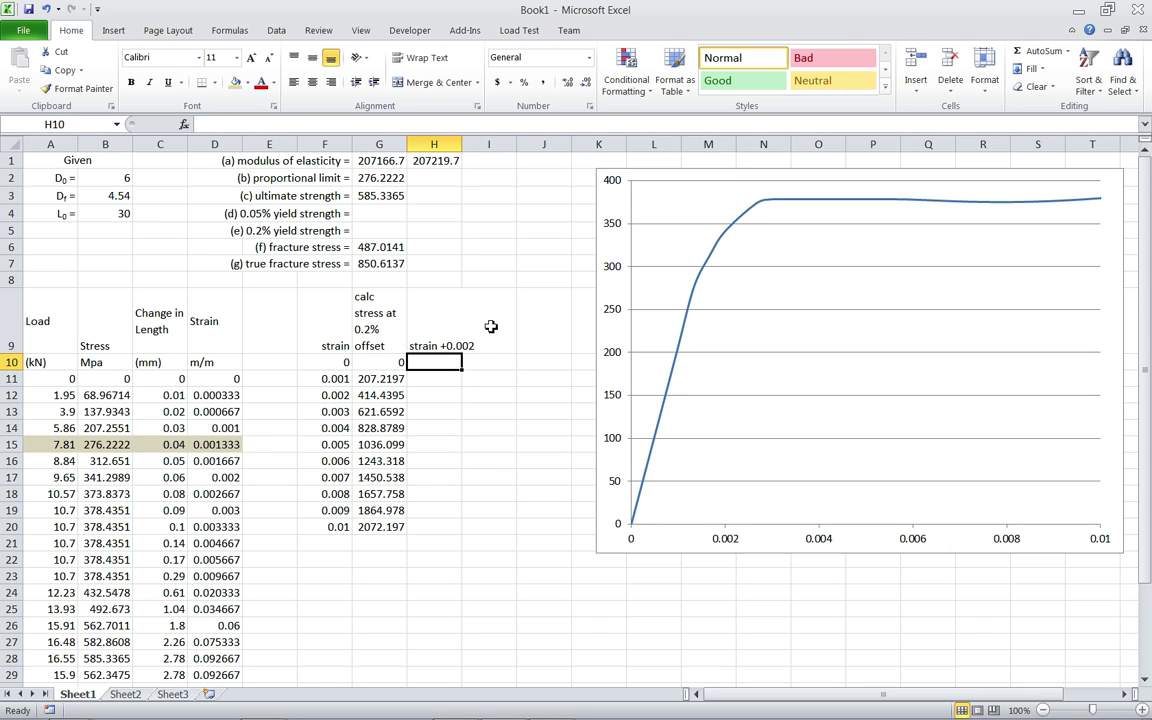
text(=)
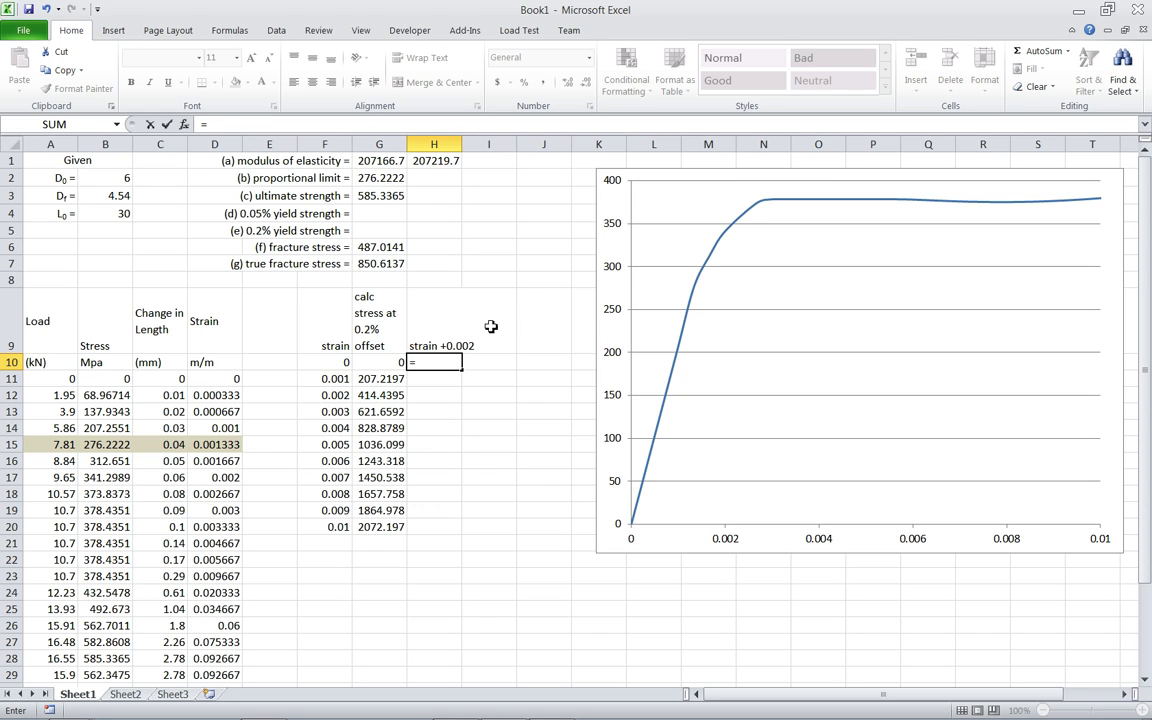
key(Left)
key(Left)
text(+)
key(Return)
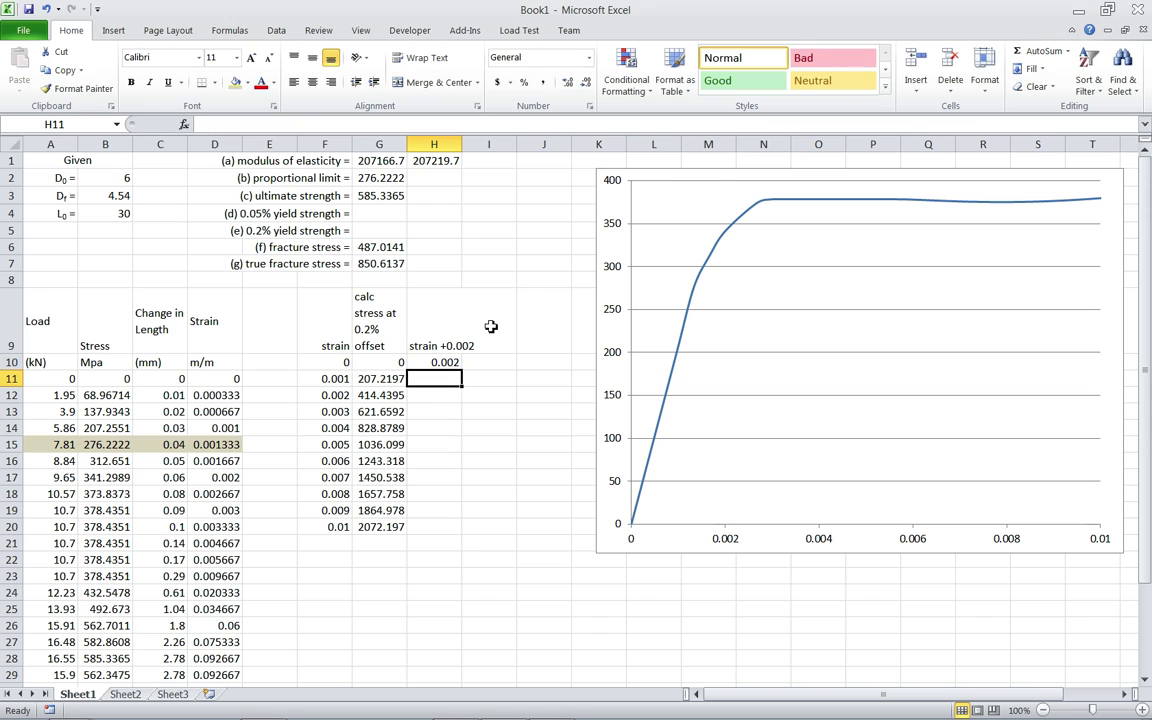
key(Up)
double_click(463, 372)
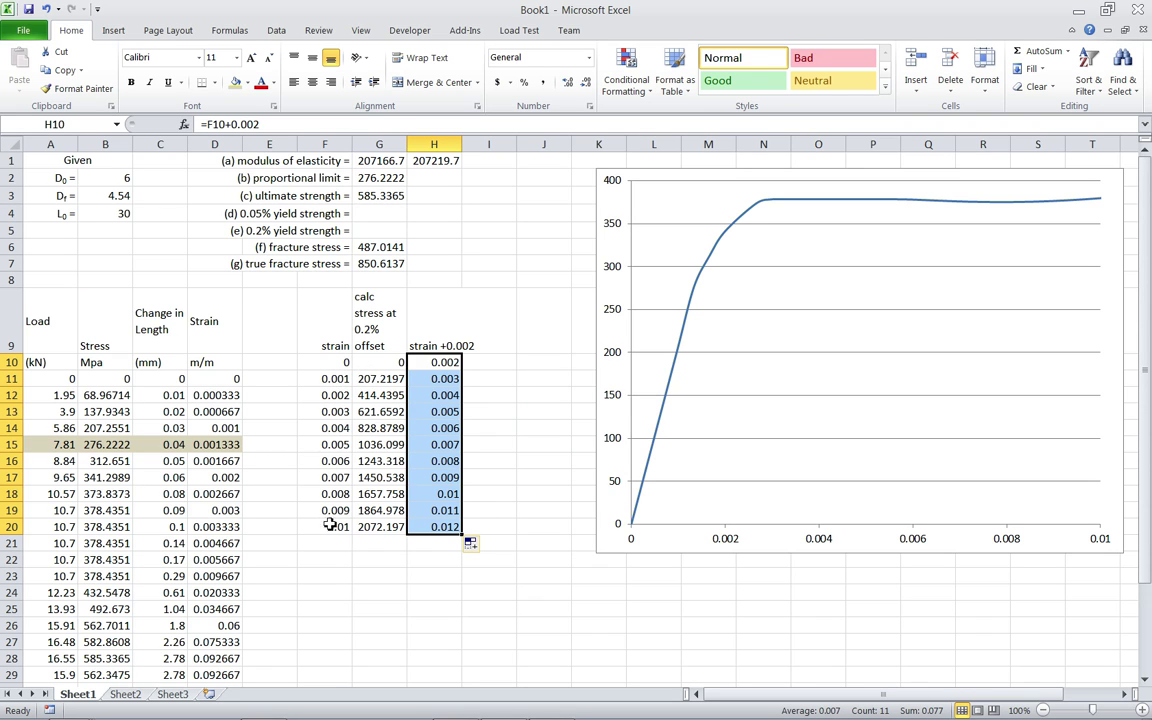
click(489, 558)
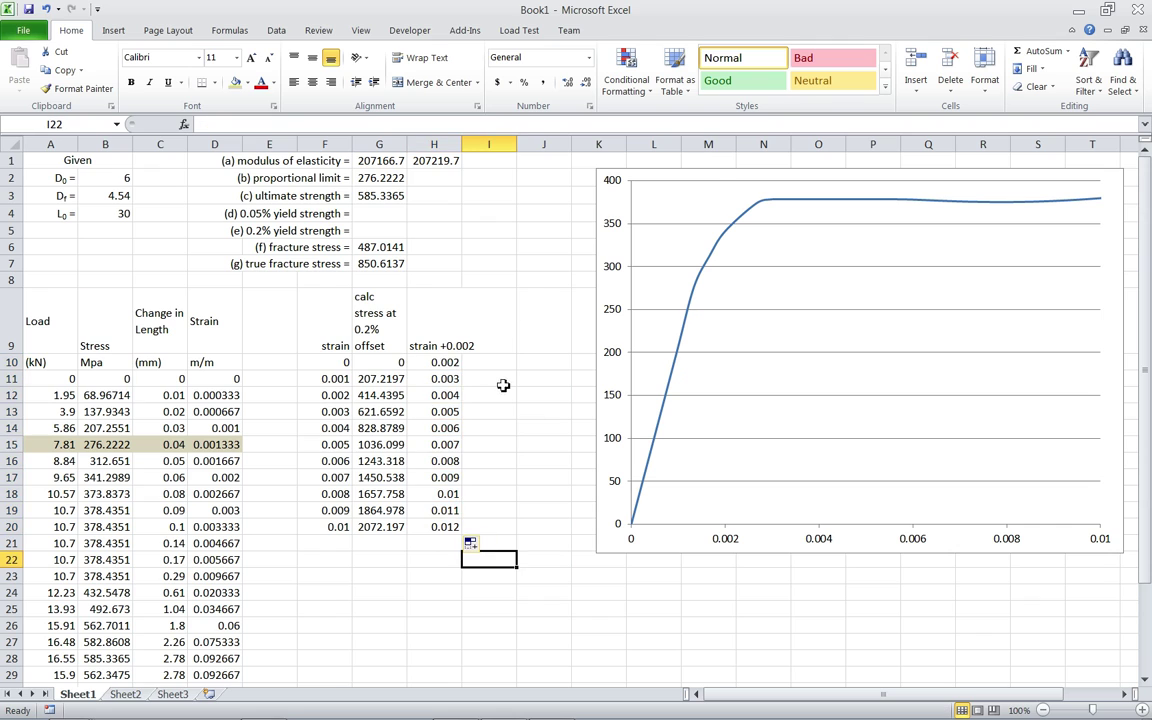
Add a chart series with X values H10:H20 and Y values G10:G20 as the 0.2% offset line
right_click(784, 418)
click(855, 486)
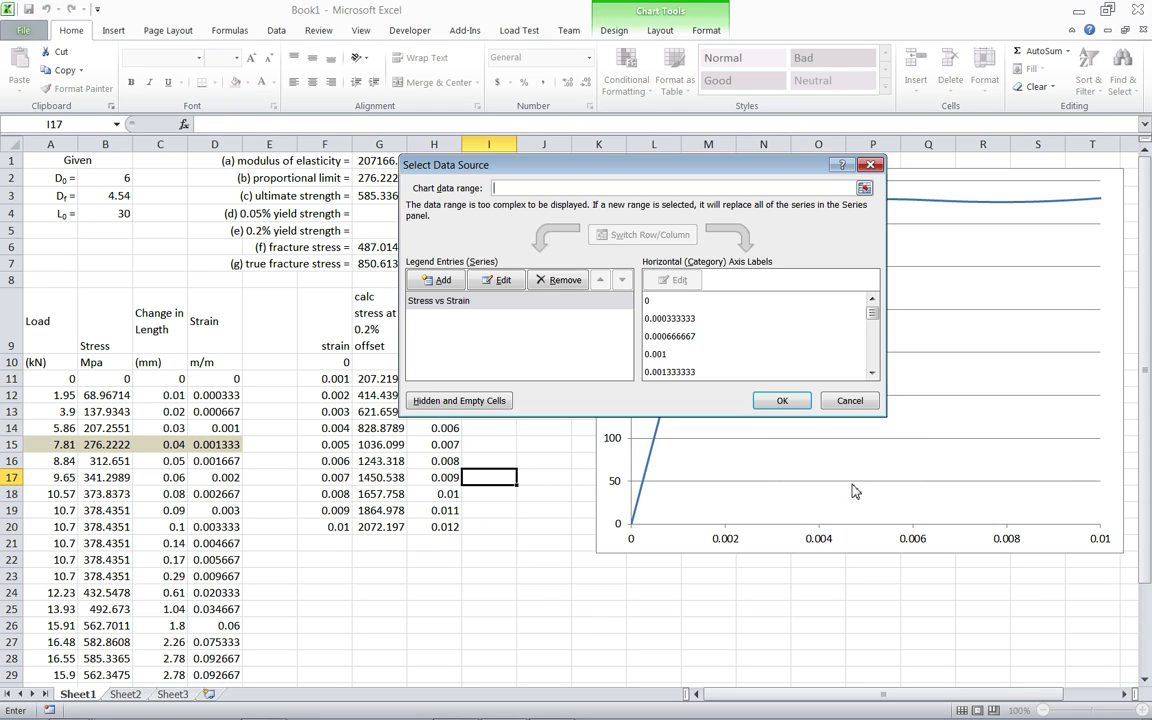
click(390, 256)
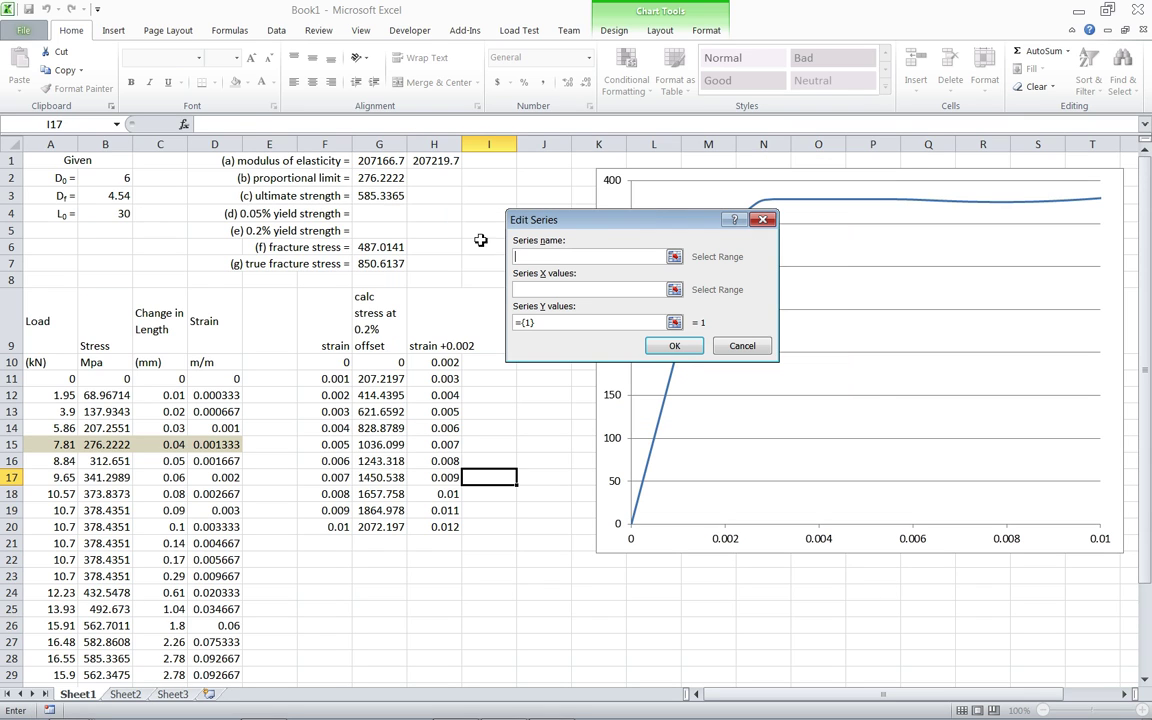
click(675, 290)
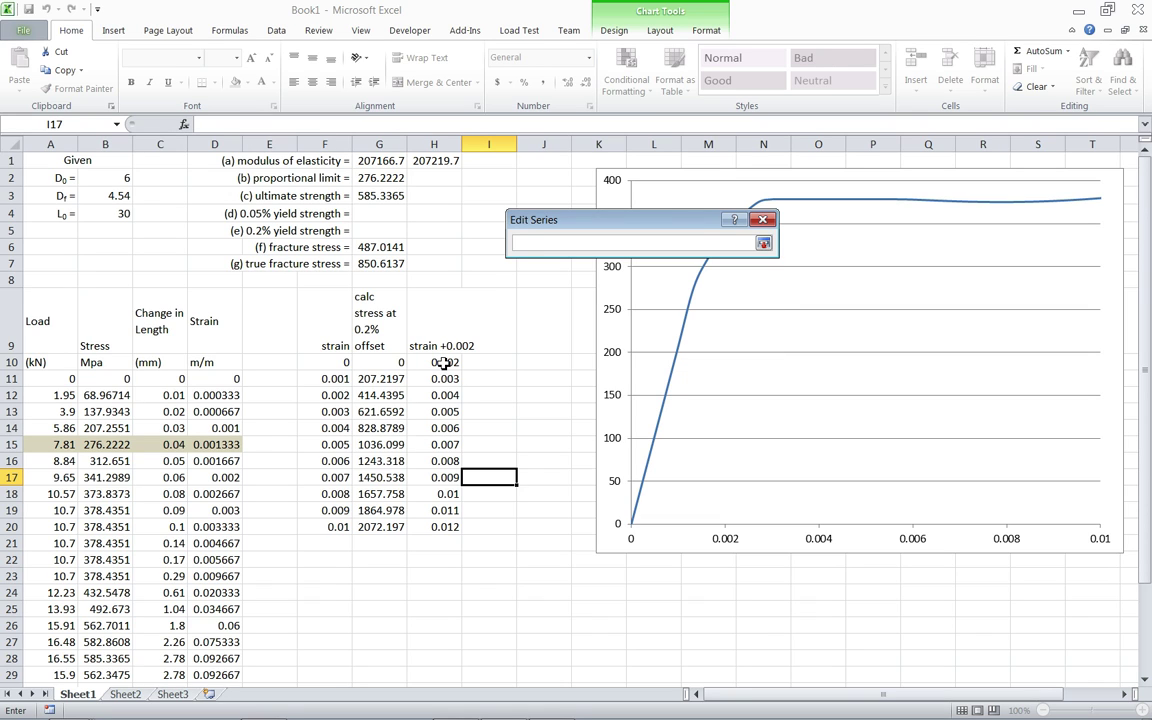
drag(443, 363, 455, 528)
key(Return)
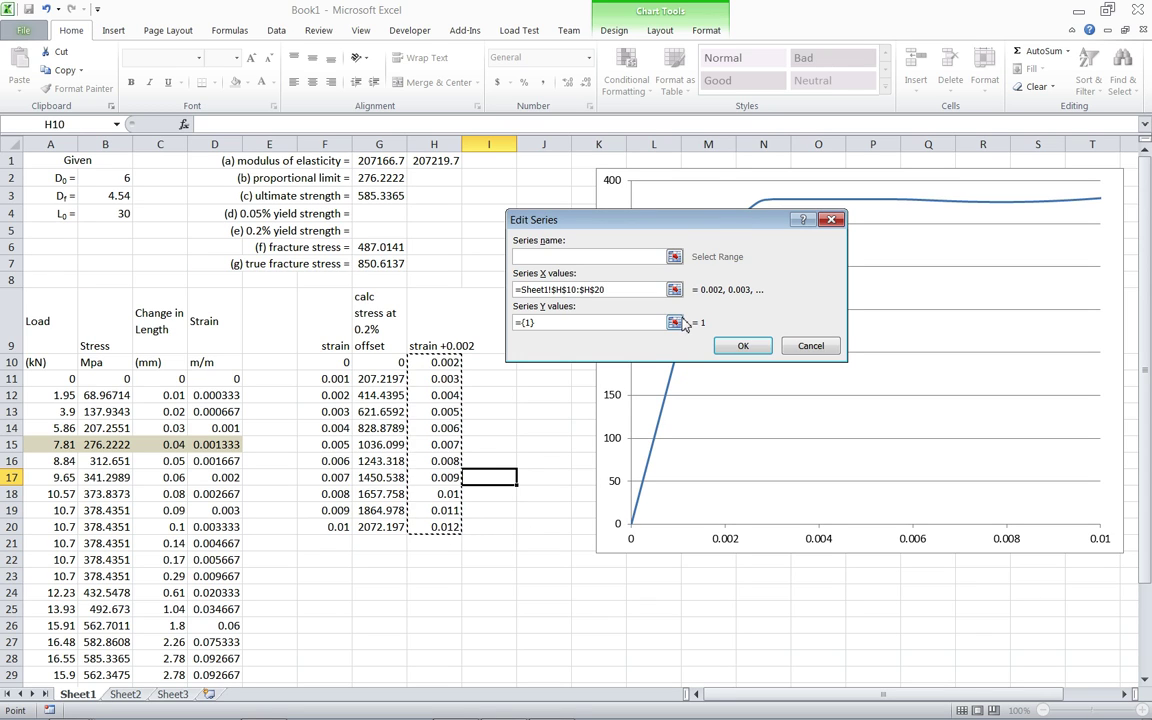
click(675, 322)
drag(385, 362, 398, 522)
key(Return)
click(825, 345)
click(790, 400)
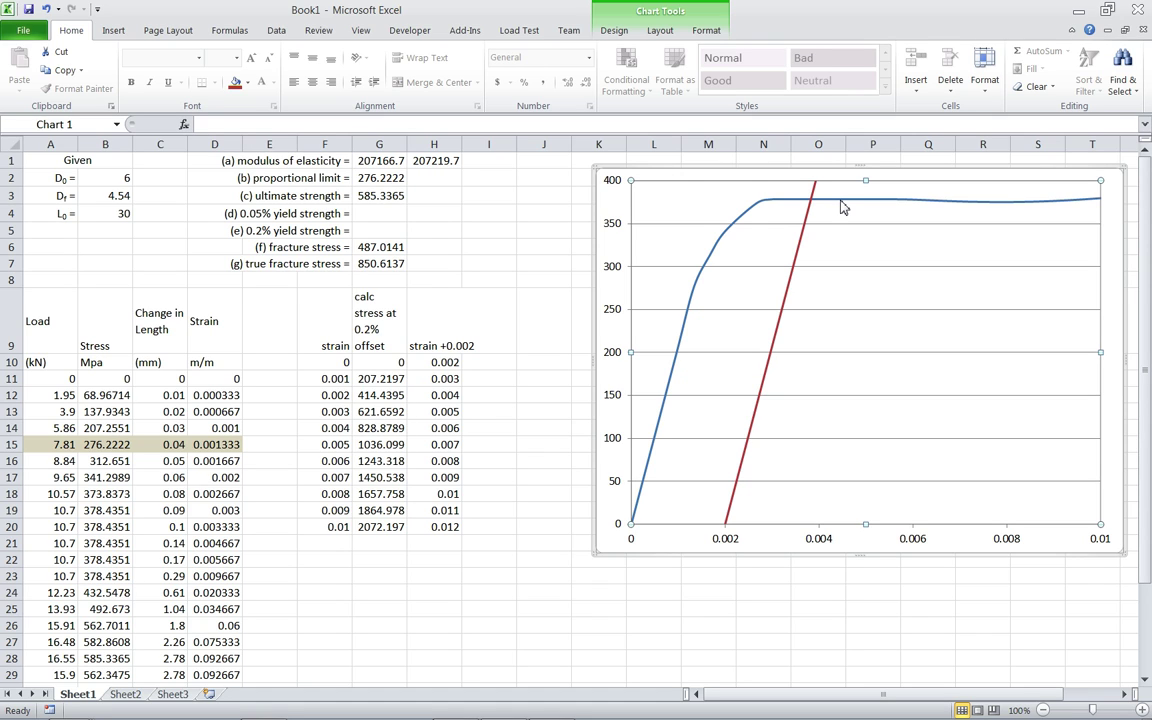
Enter 378.4 as the 0.2% yield strength in G5
click(368, 230)
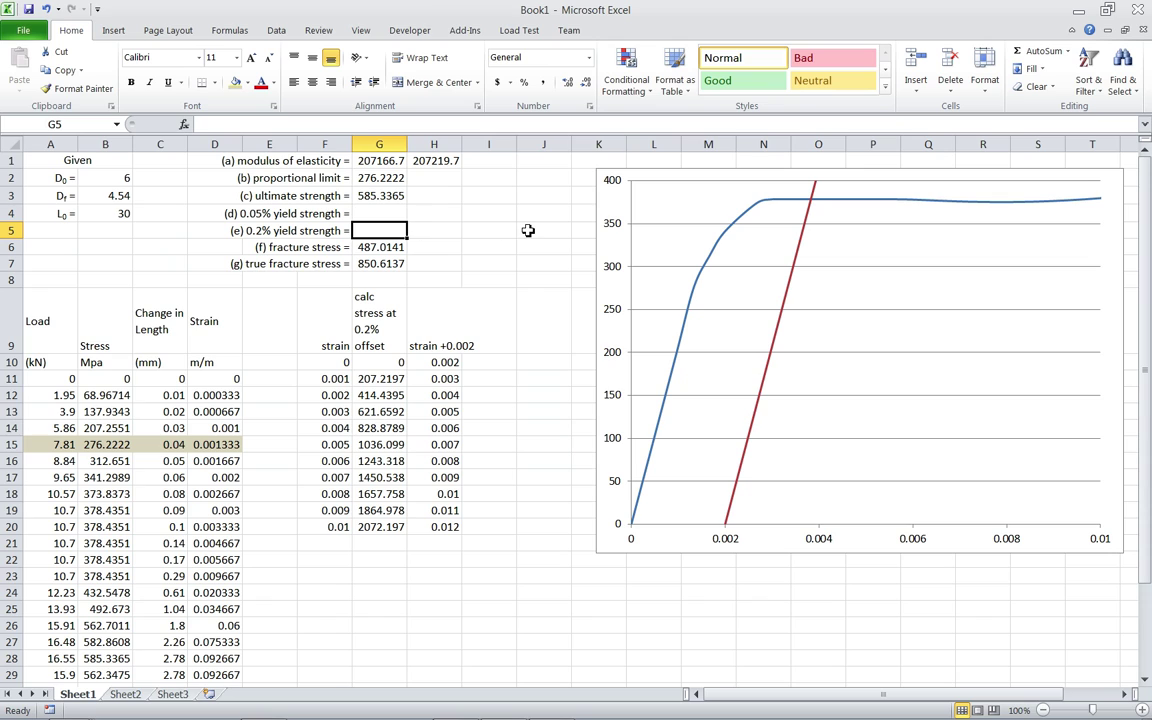
text(378)
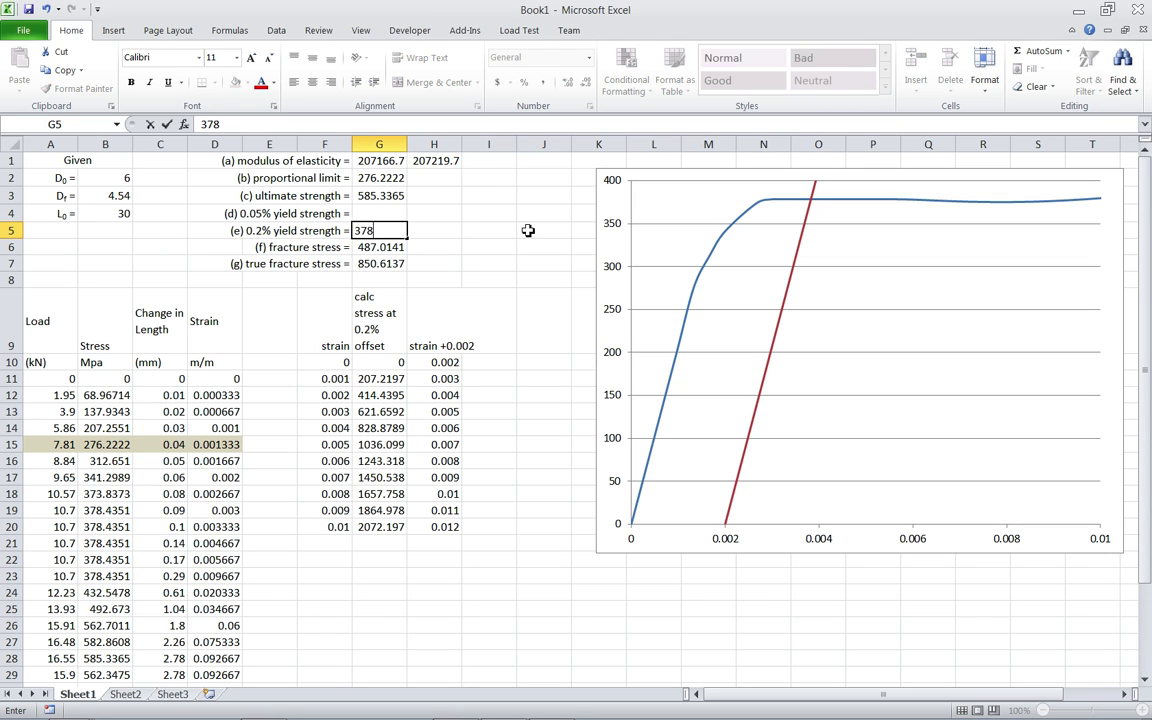
text(.4)
key(Return)
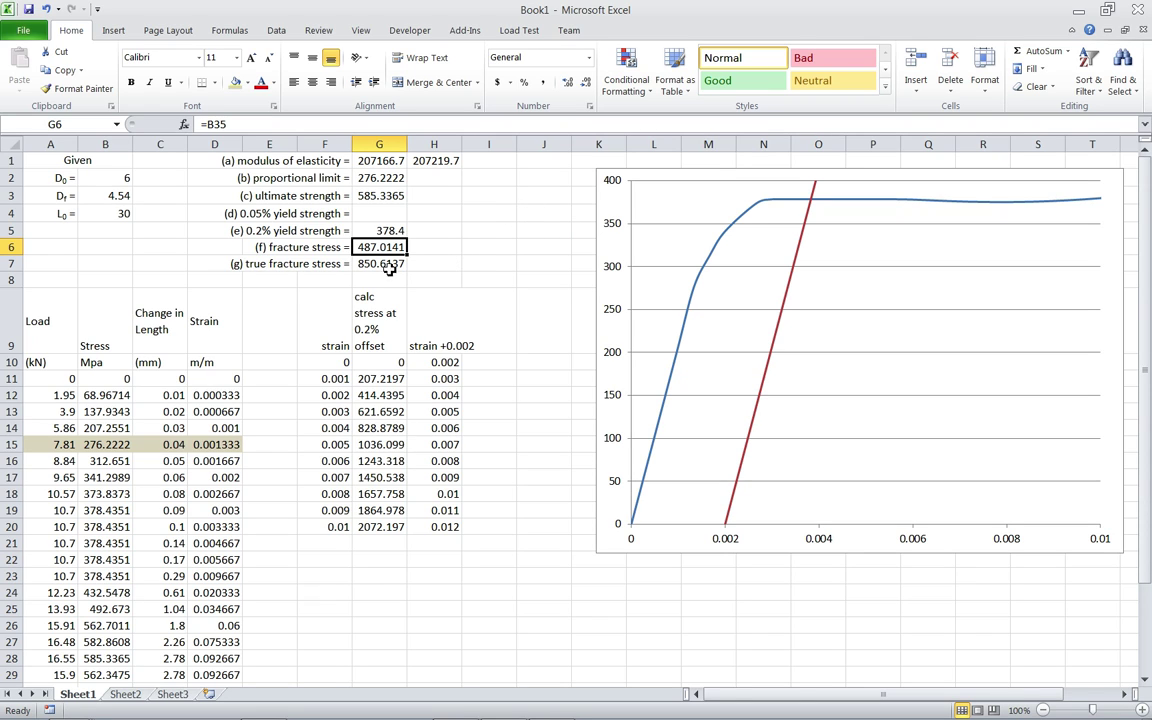
Enter 378.4 as the 0.05% yield strength in G4, then switch to WileyPLUS
click(382, 214)
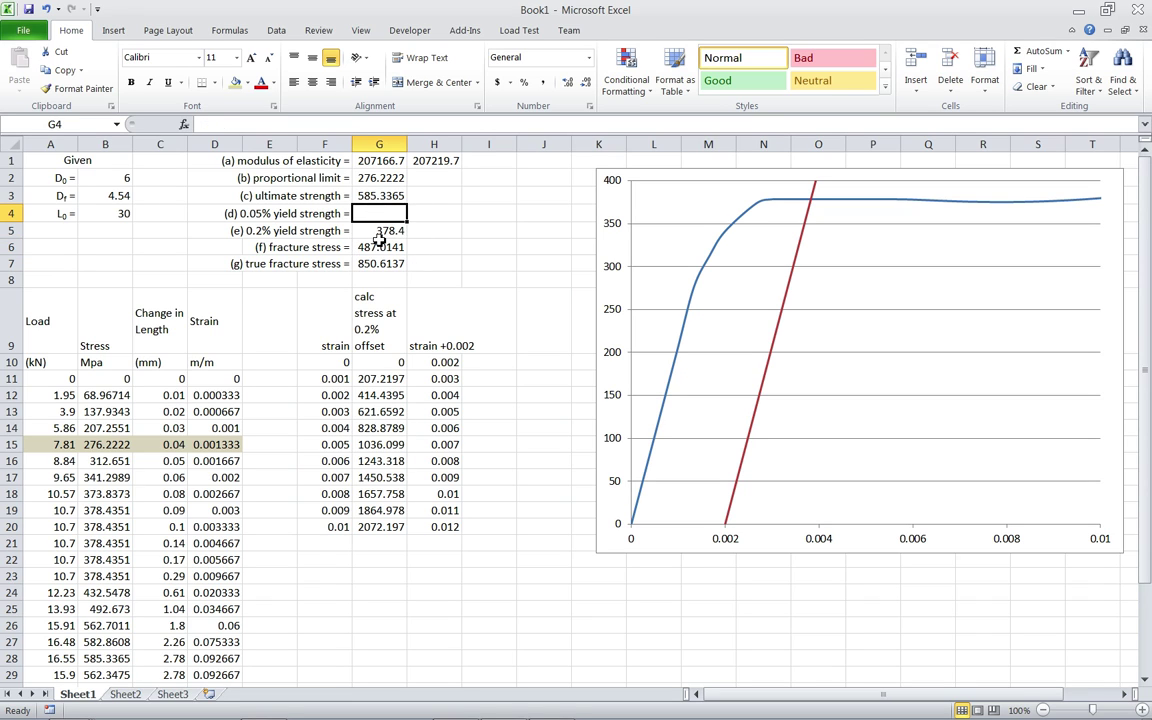
key(Down)
key(Up)
click(371, 231)
click(371, 213)
key(Down)
click(366, 213)
text(37)
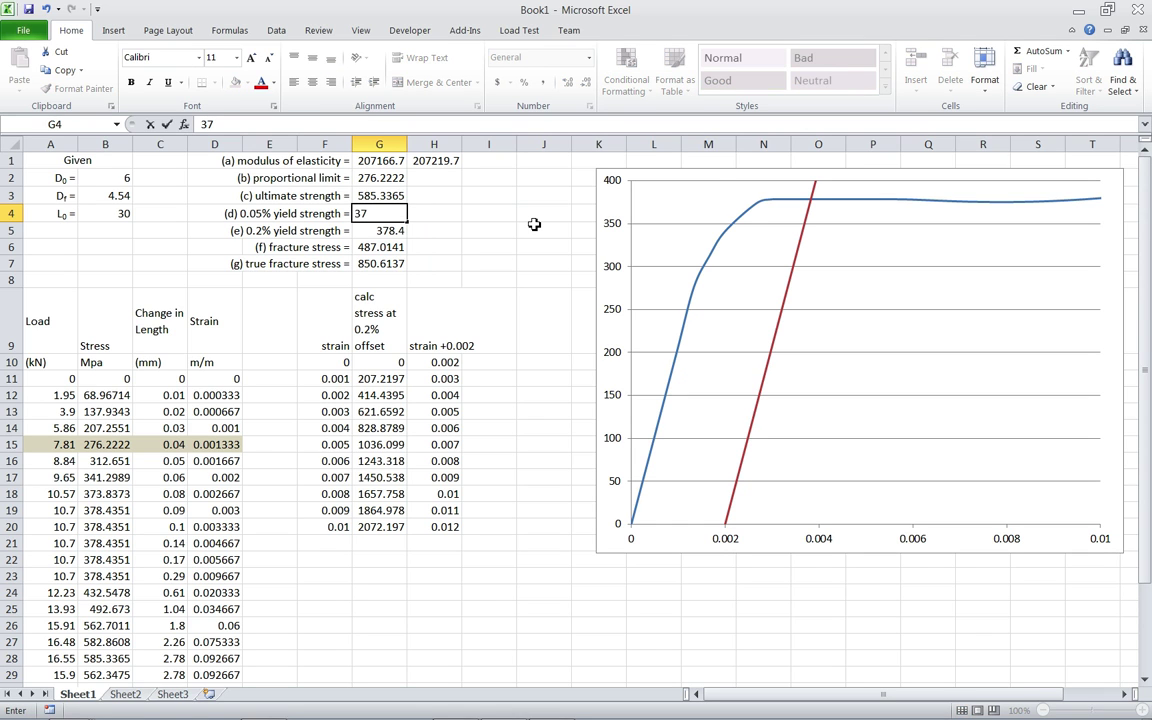
text(8.4)
key(Return)
key(alt+Tab)
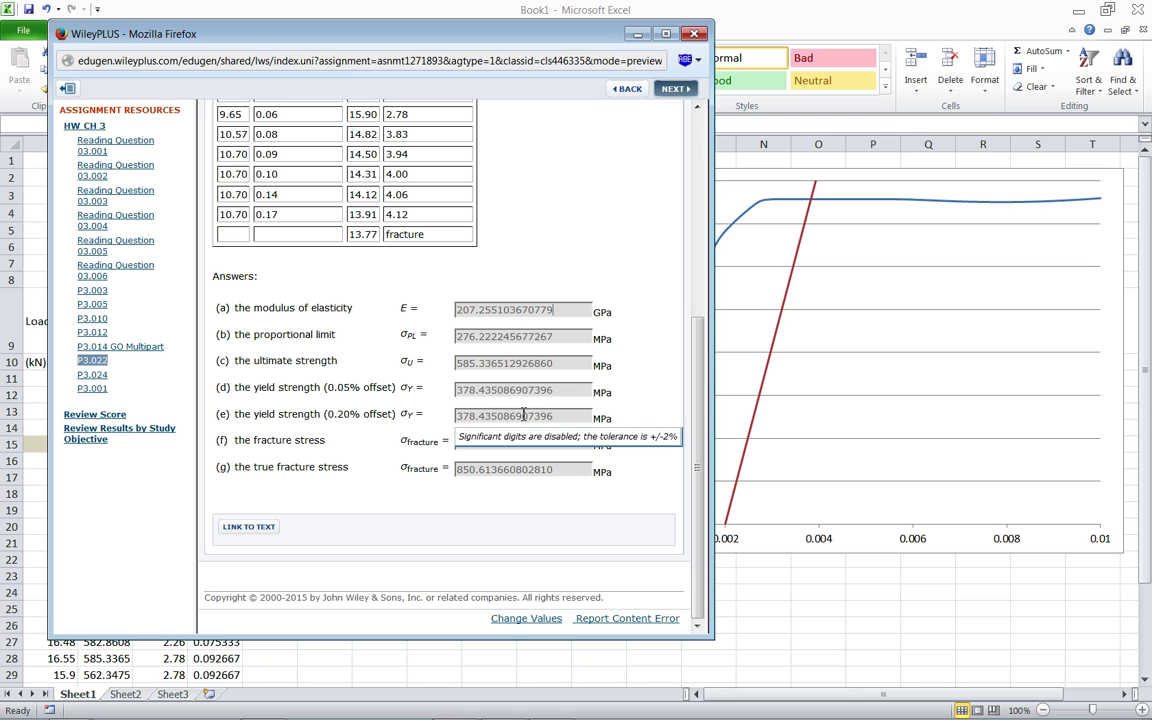
key(alt+Tab)
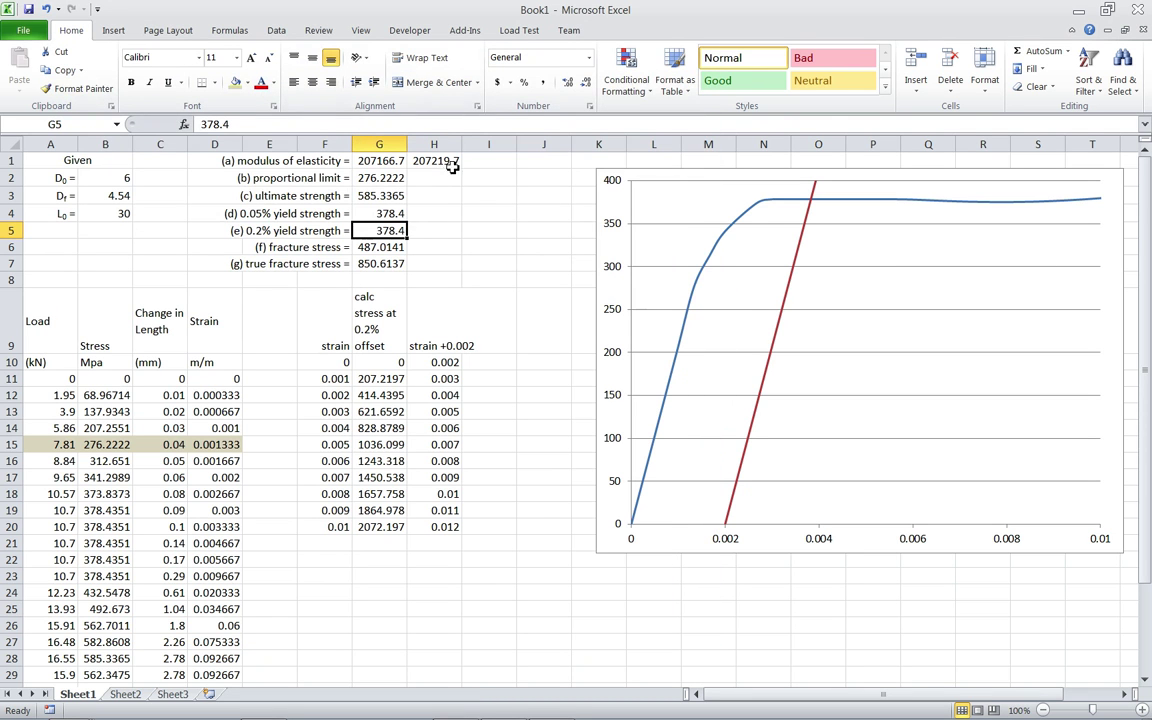
key(alt+Tab)
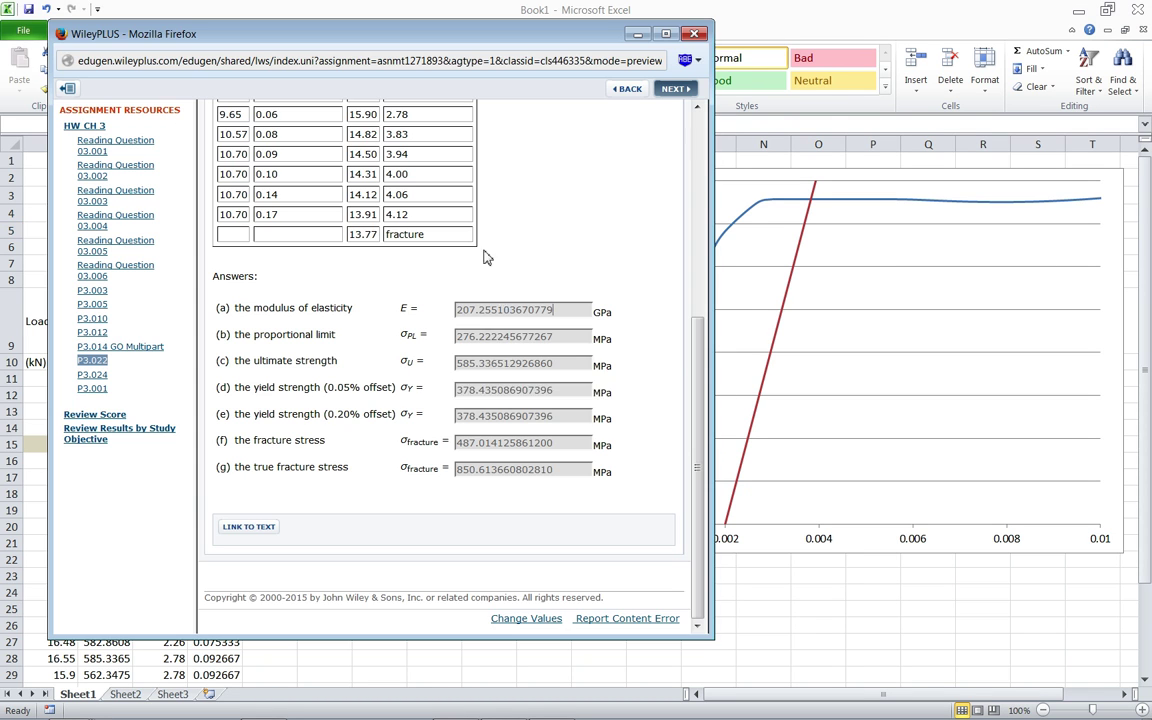
drag(457, 310, 491, 310)
key(alt+Tab)
click(360, 178)
key(alt+Tab)
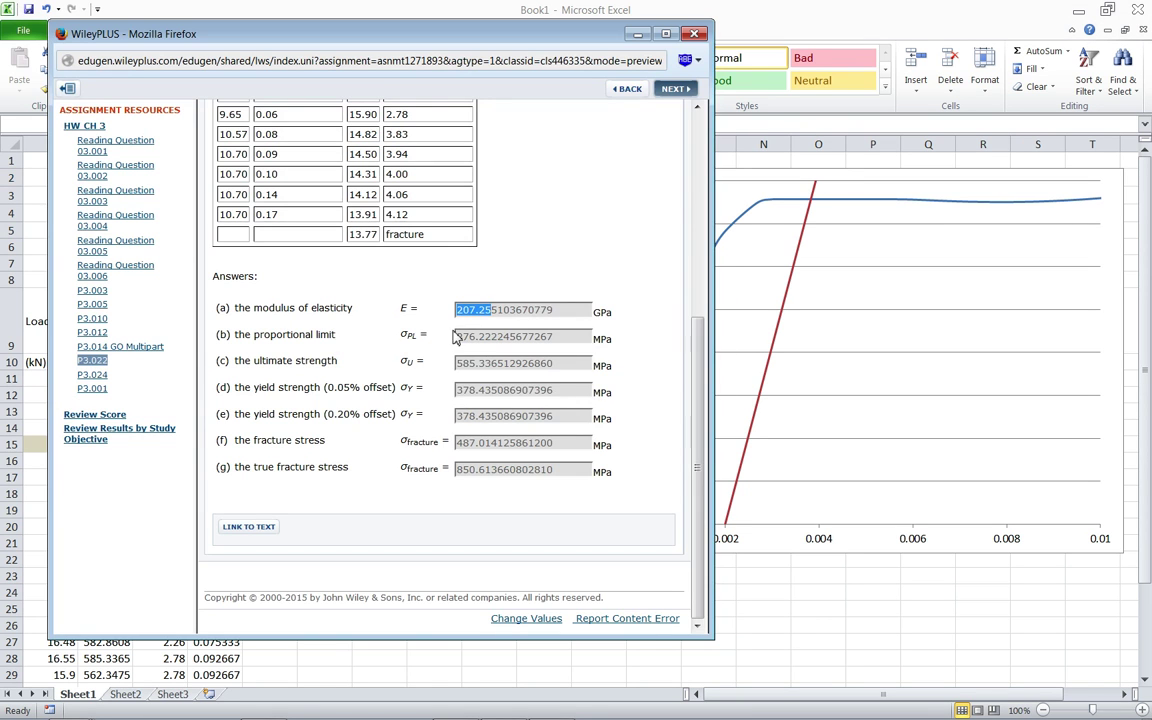
click(464, 337)
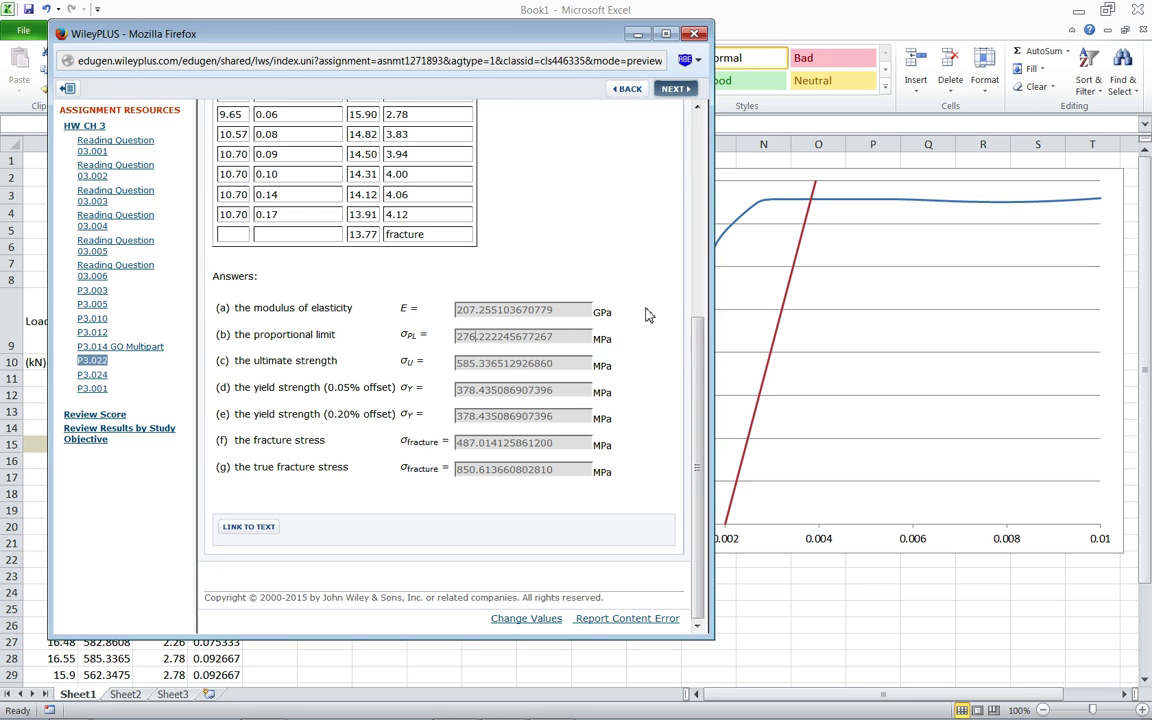
key(alt+Tab)
key(Down)
key(alt+Tab)
key(alt+Tab)
key(alt+Tab)
key(alt+Tab)
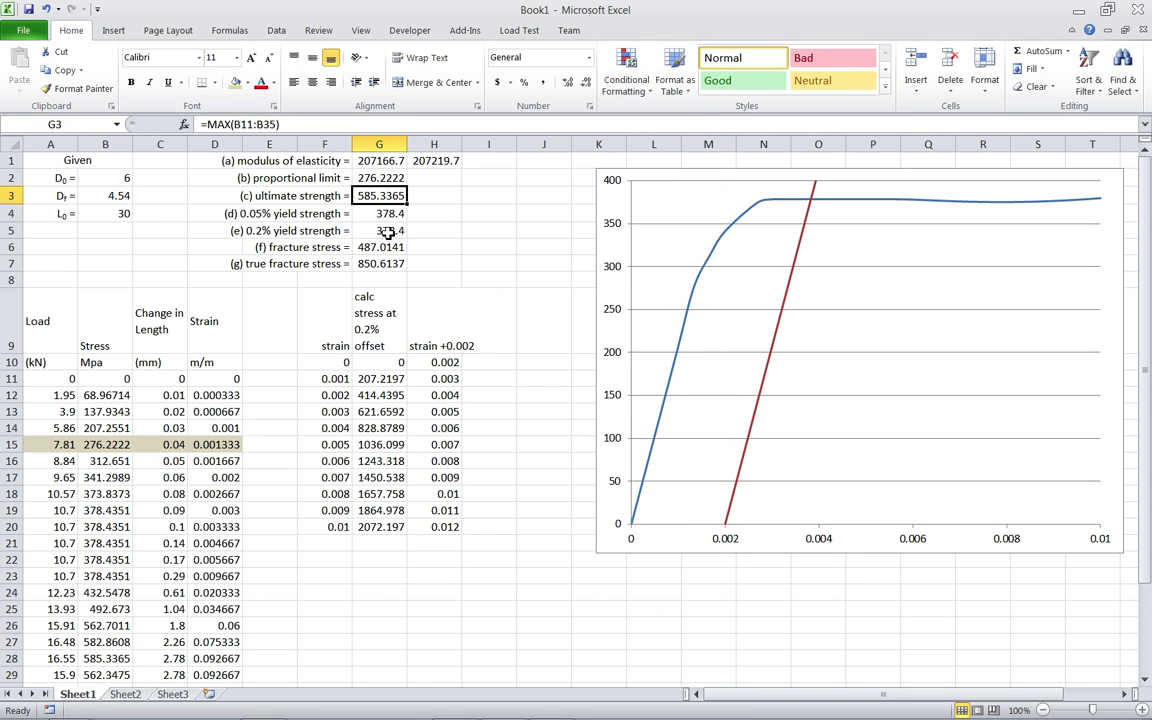
click(390, 235)
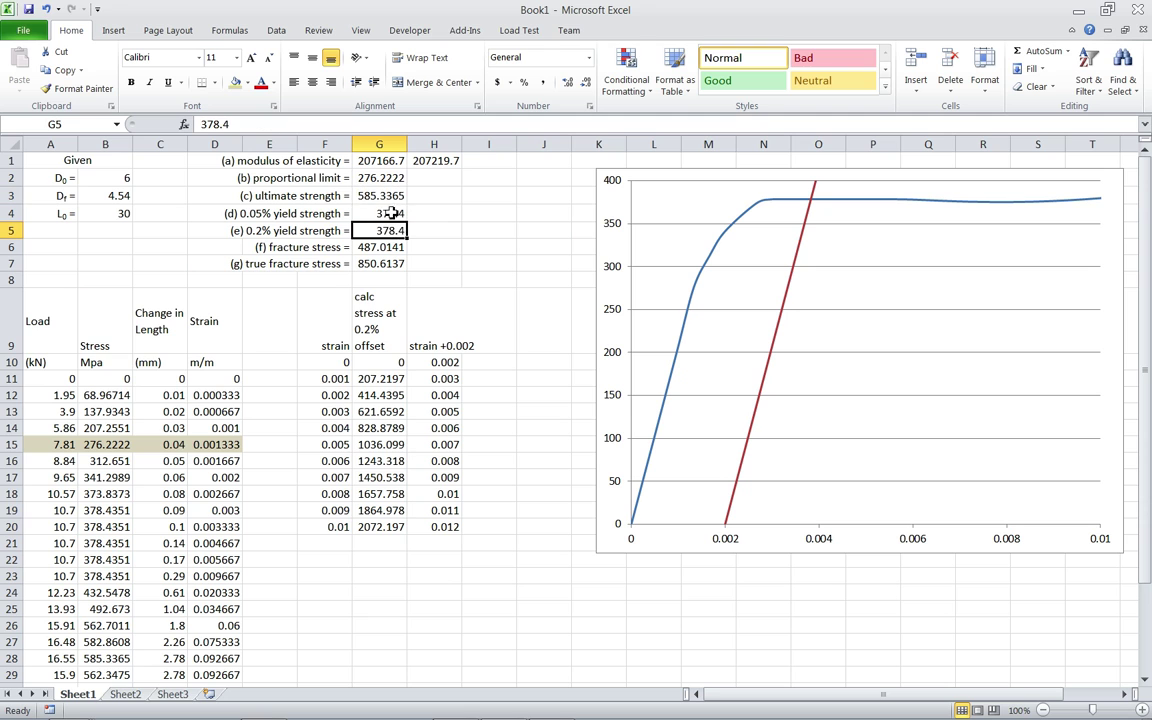
key(alt+Tab)
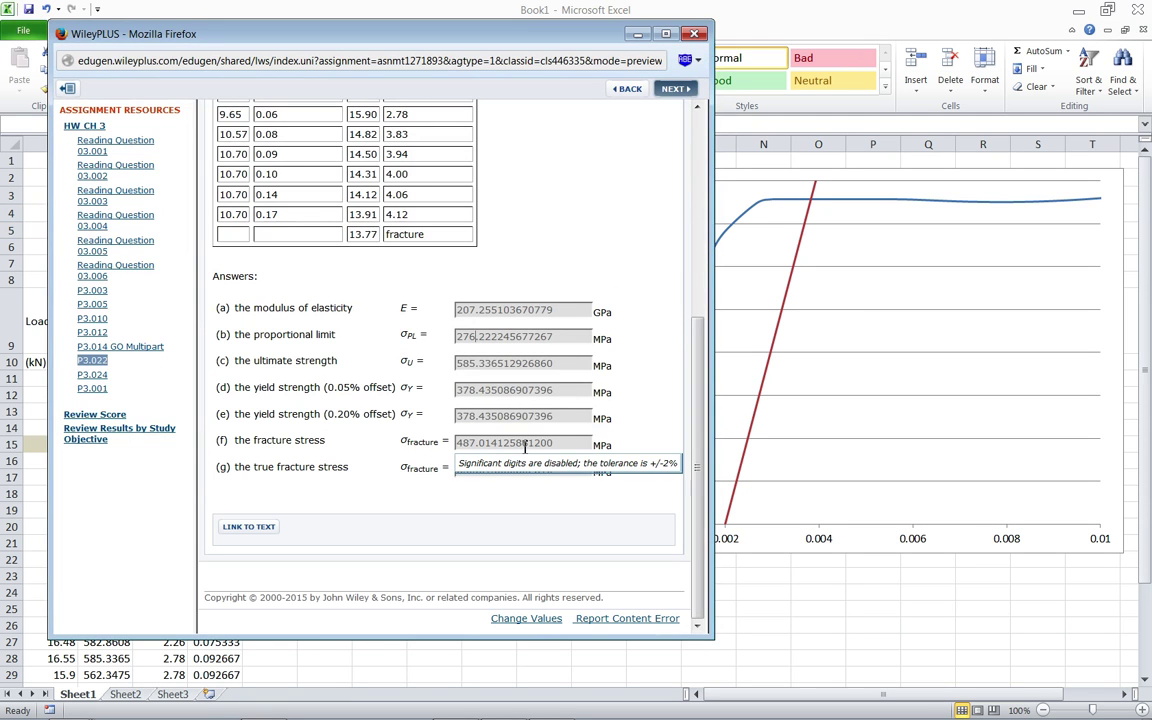
key(alt+Tab)
click(380, 247)
key(alt+Tab)
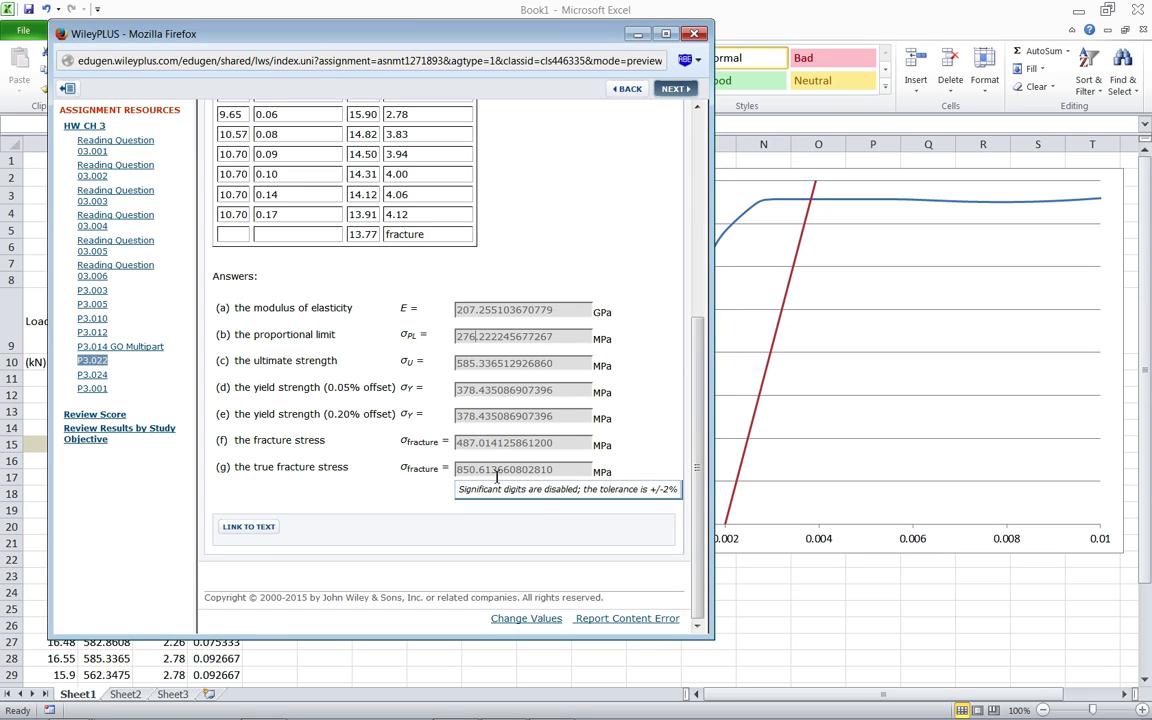
key(alt+Tab)
click(380, 263)
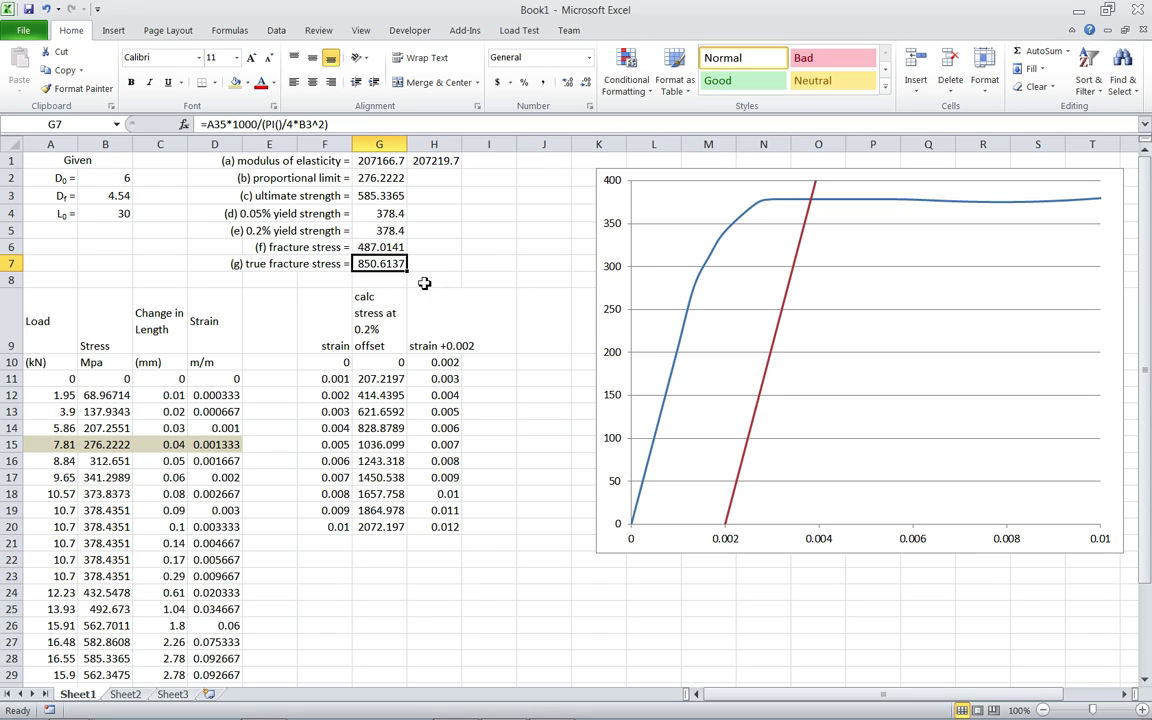
Head column I 'strain+.0005' and fill I10:I20 with =F10+.0005 (0.0005 to 0.0105)
click(489, 340)
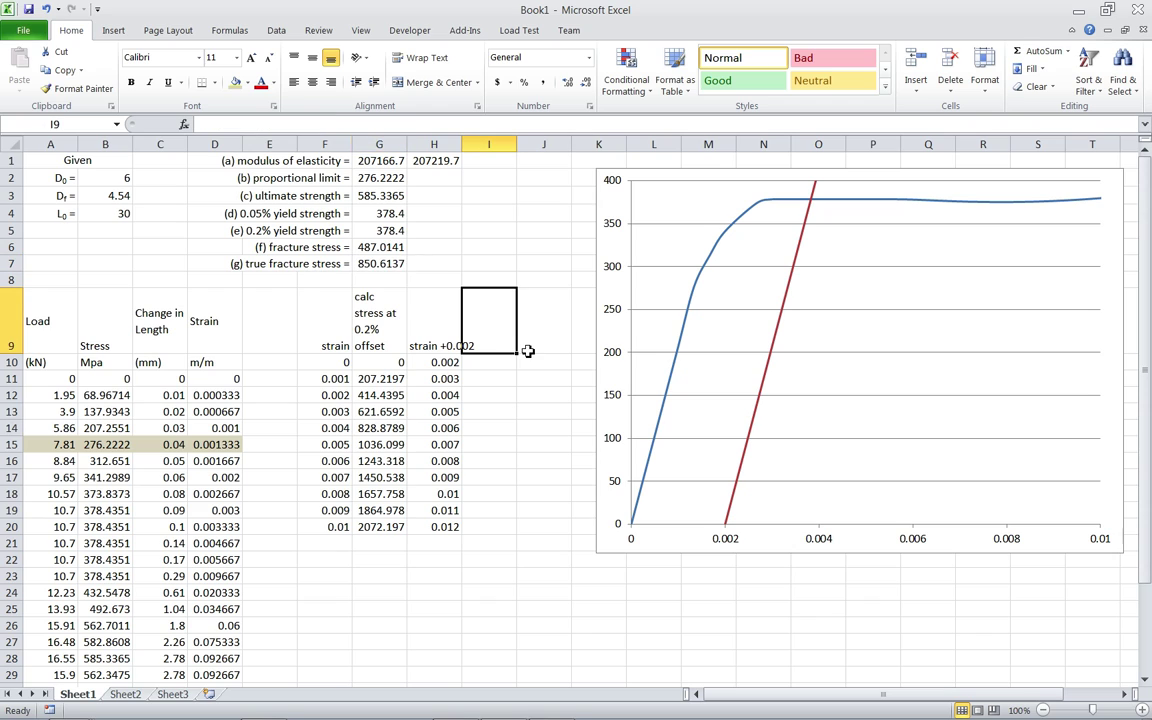
text(str)
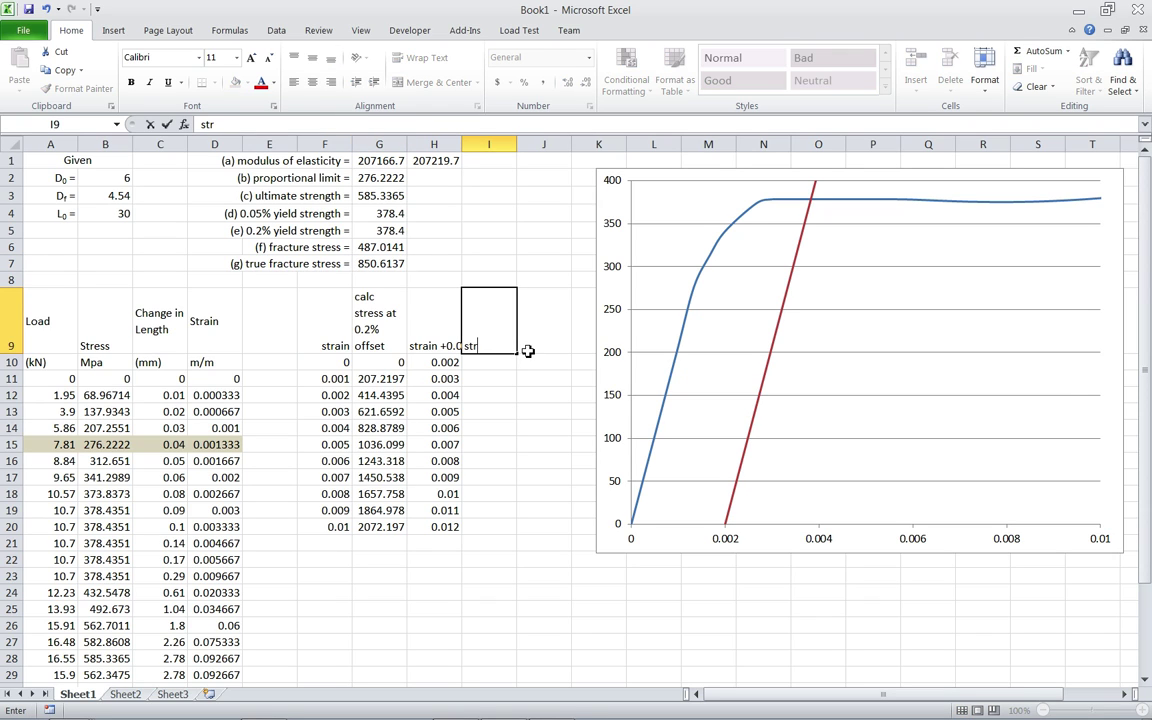
text(ain+.000)
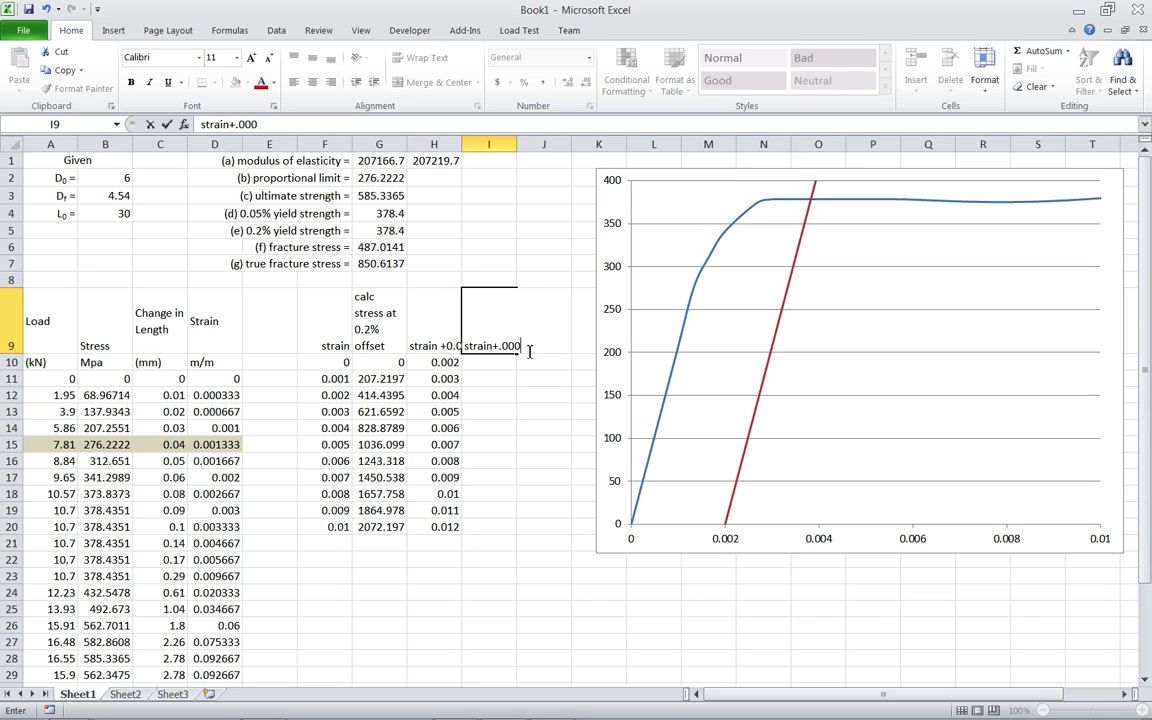
text(45)
key(Return)
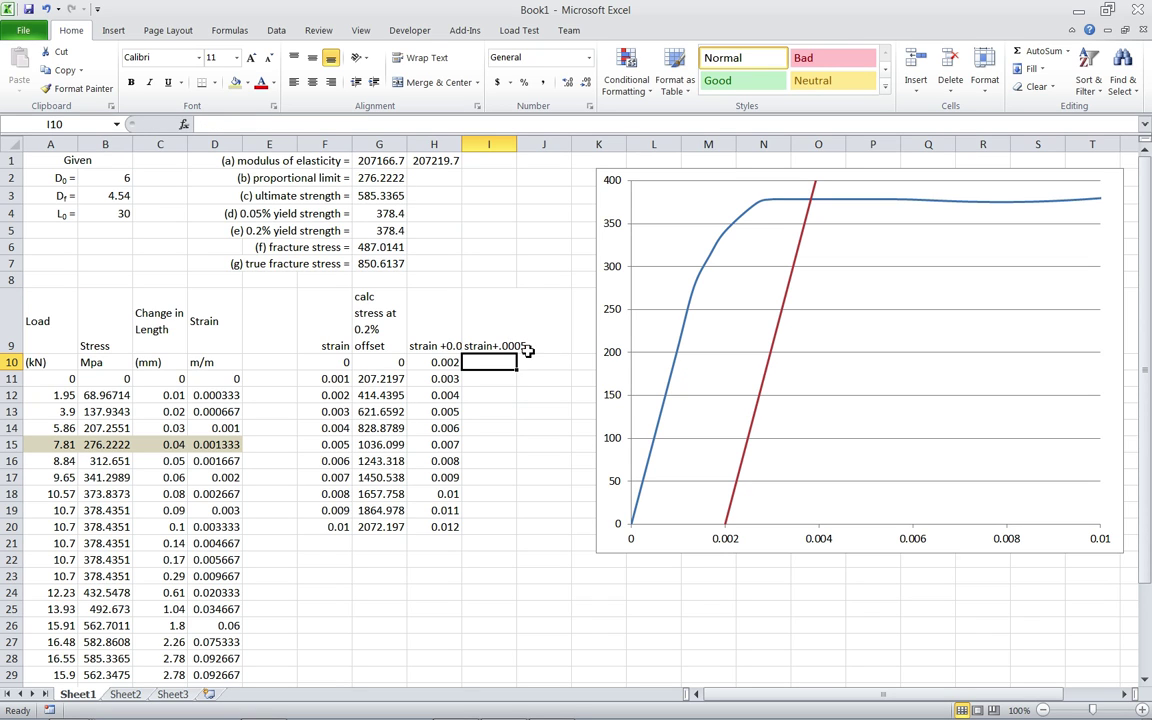
key(Left)
key(Right)
text(=)
key(Left)
key(Left)
key(Left)
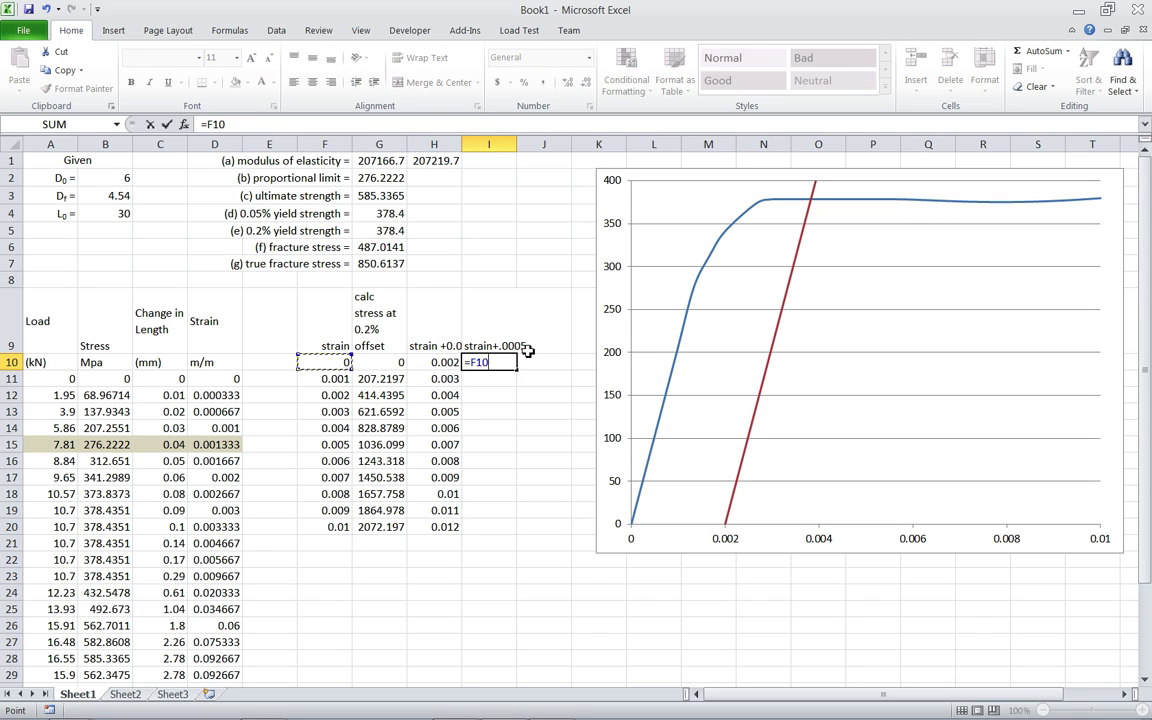
text(+.0005)
key(Return)
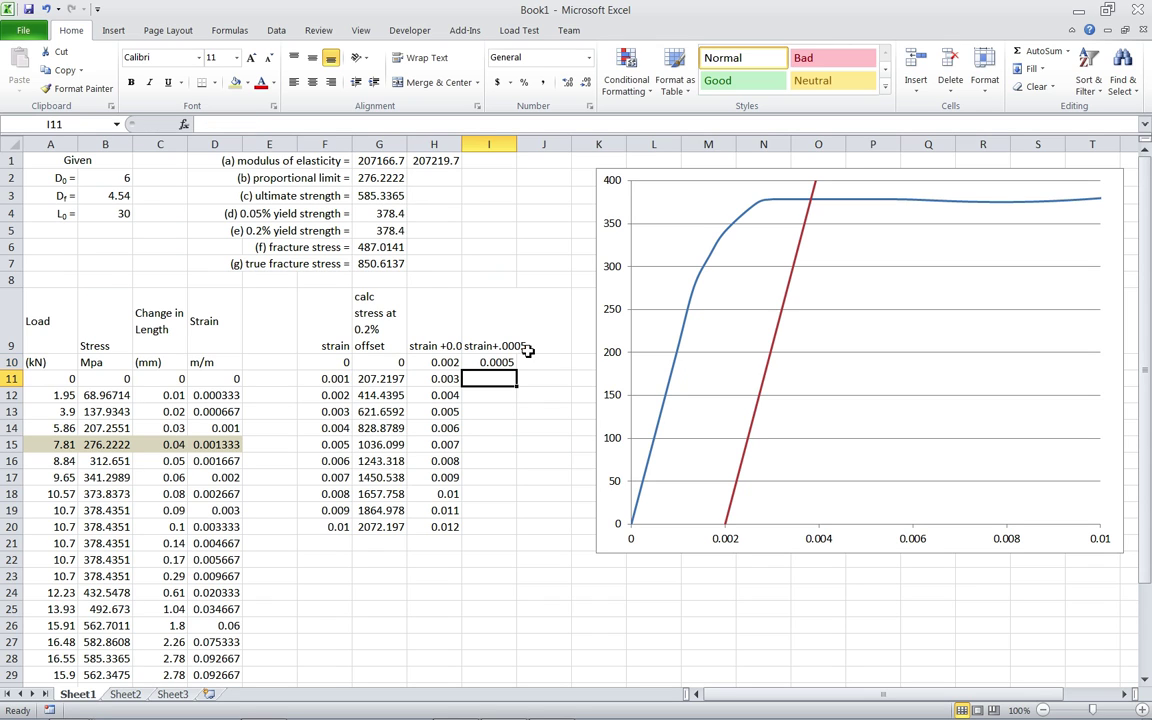
click(497, 361)
double_click(516, 369)
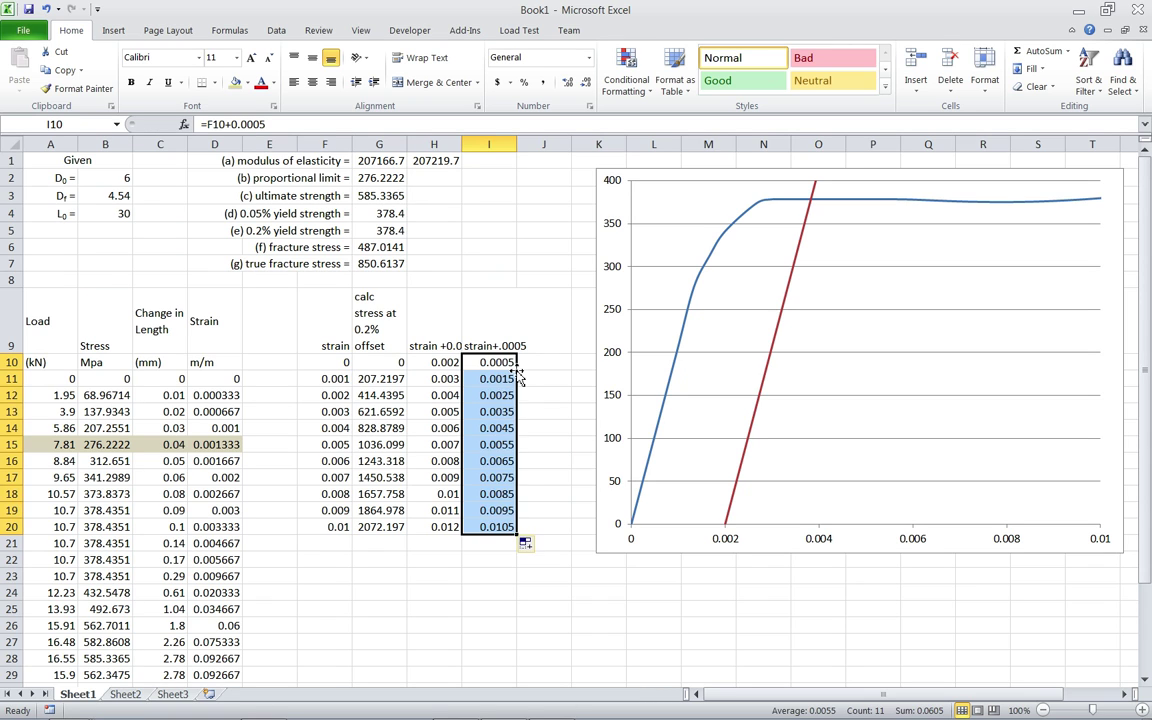
click(555, 450)
Add a chart series with X values I10:I20 and Y values G10:G20 as the 0.05% offset line
right_click(847, 350)
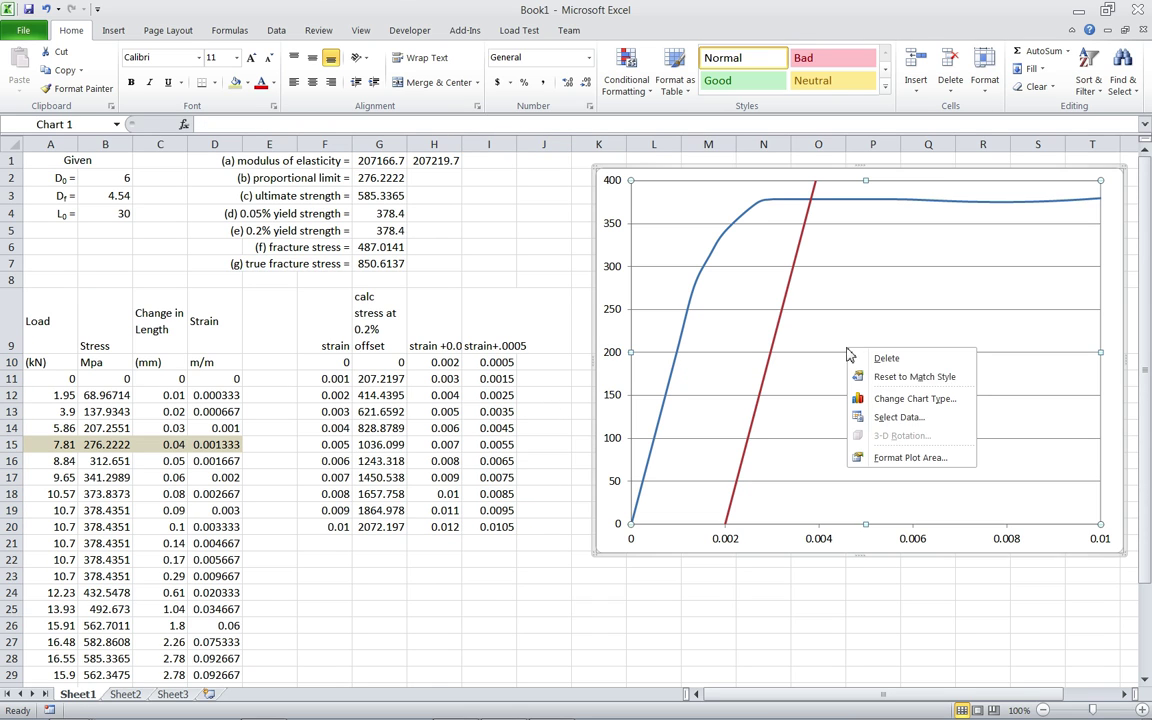
click(911, 419)
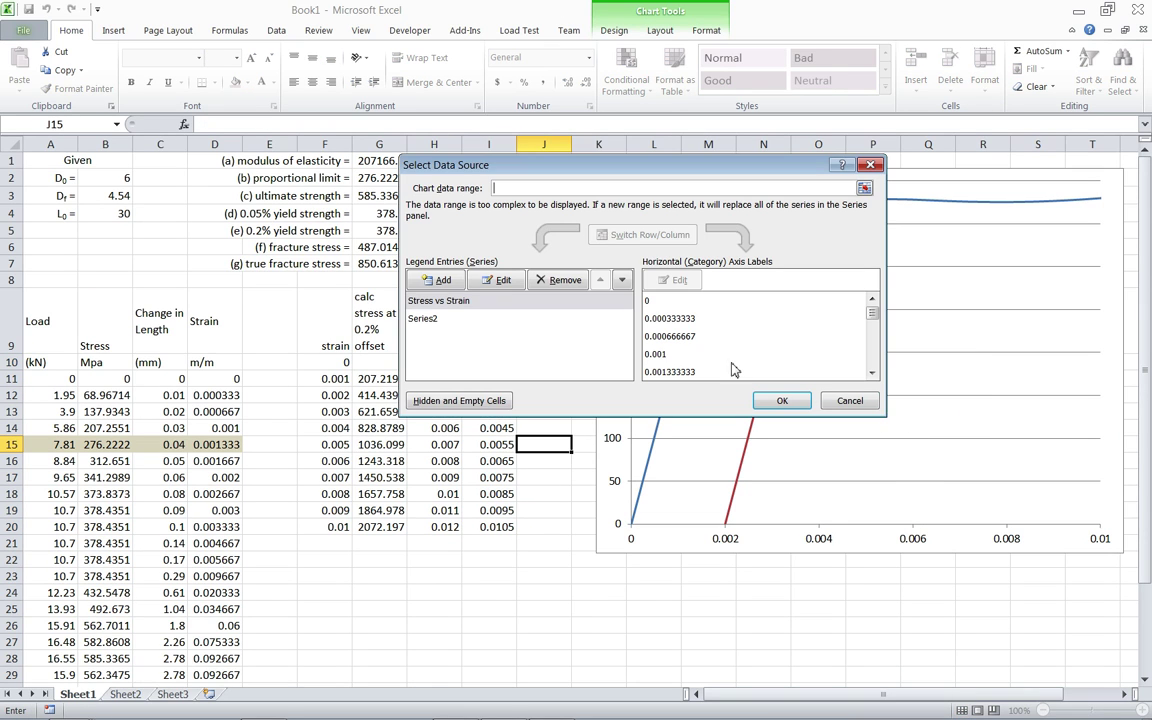
click(388, 271)
click(674, 290)
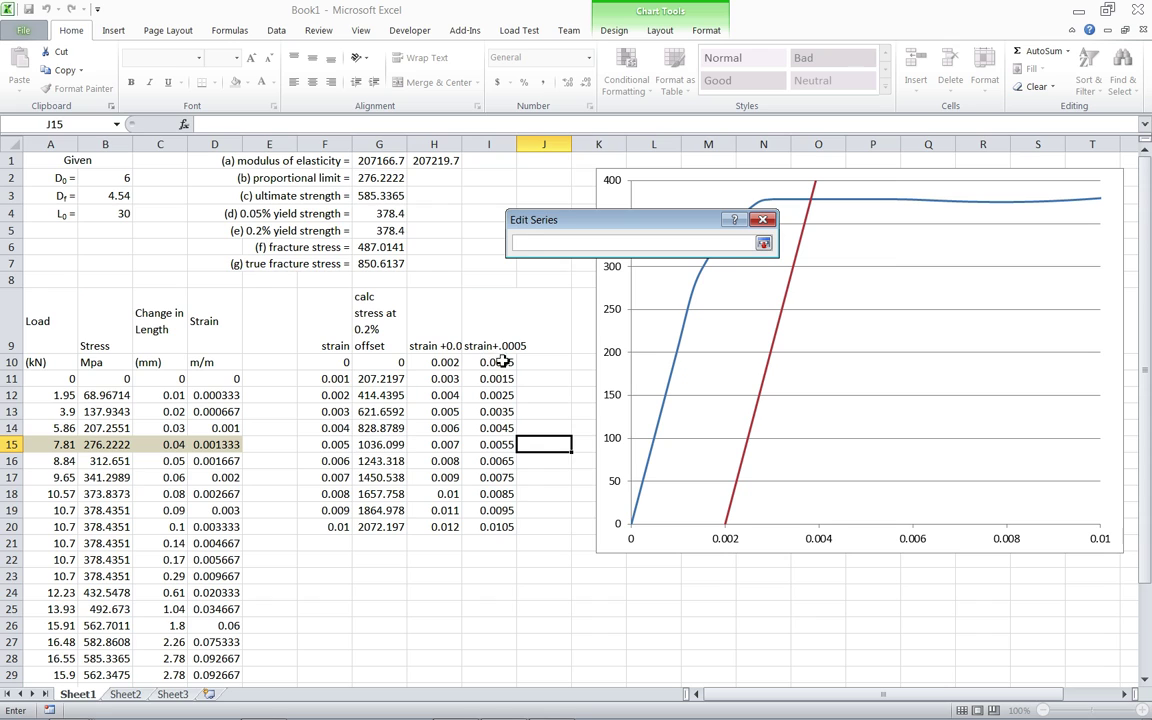
drag(490, 362, 514, 526)
click(605, 299)
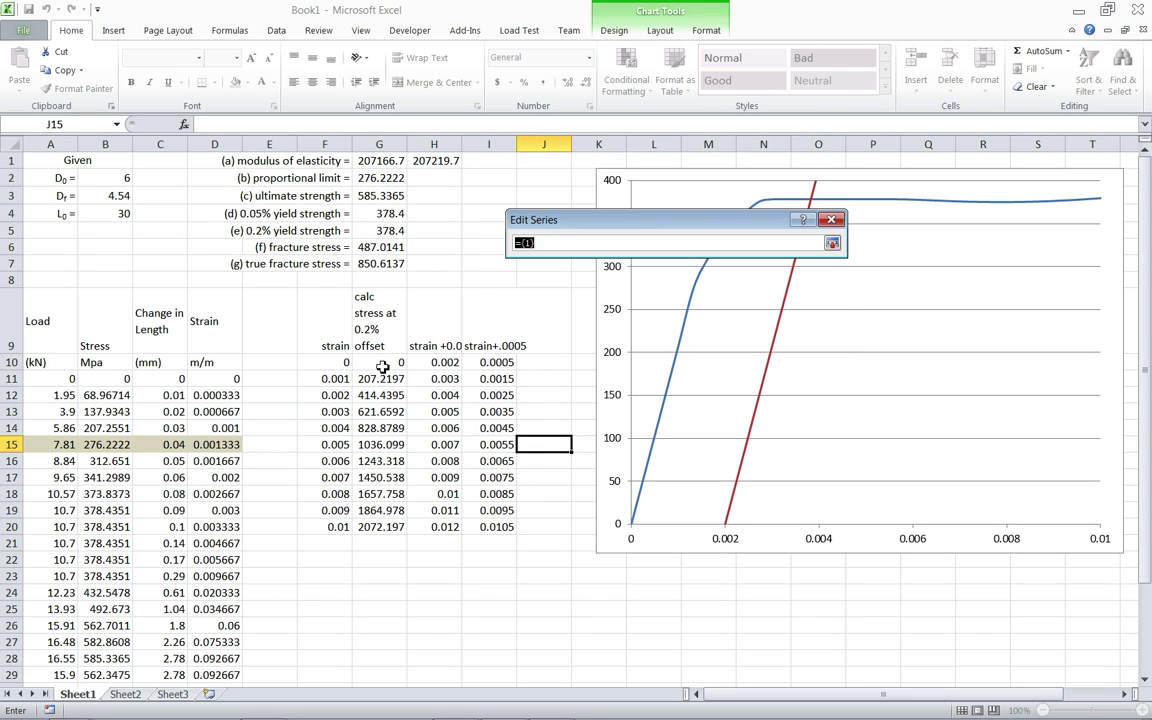
drag(385, 362, 400, 526)
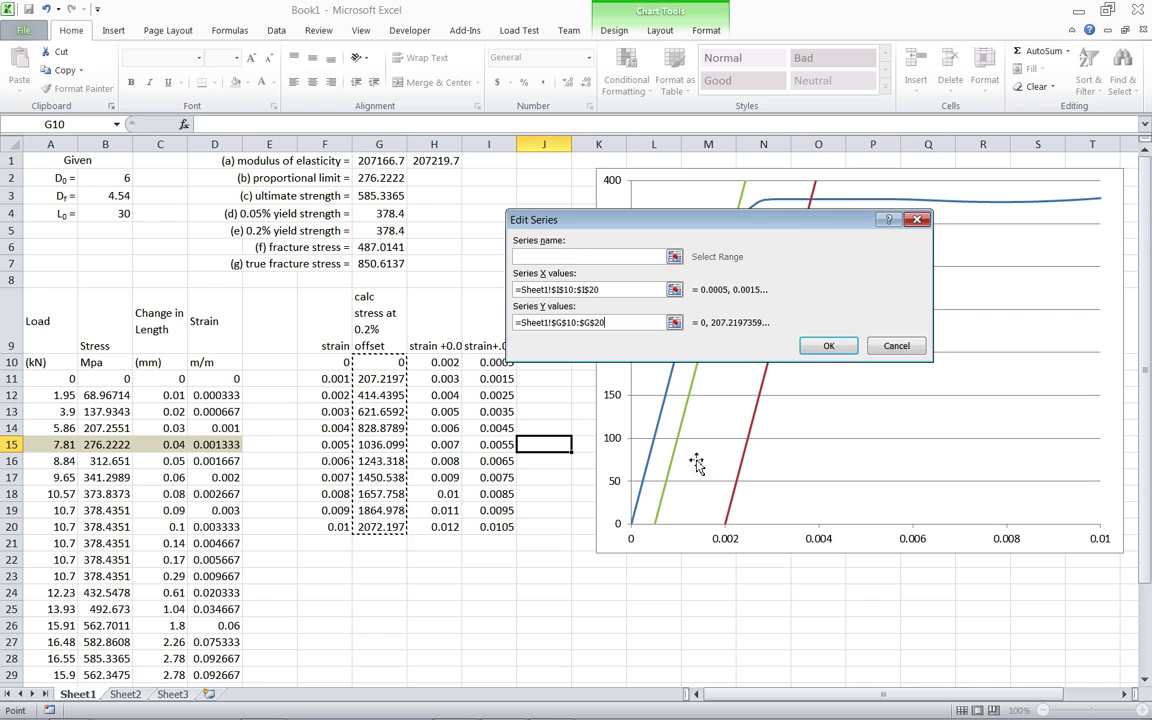
click(823, 346)
click(783, 401)
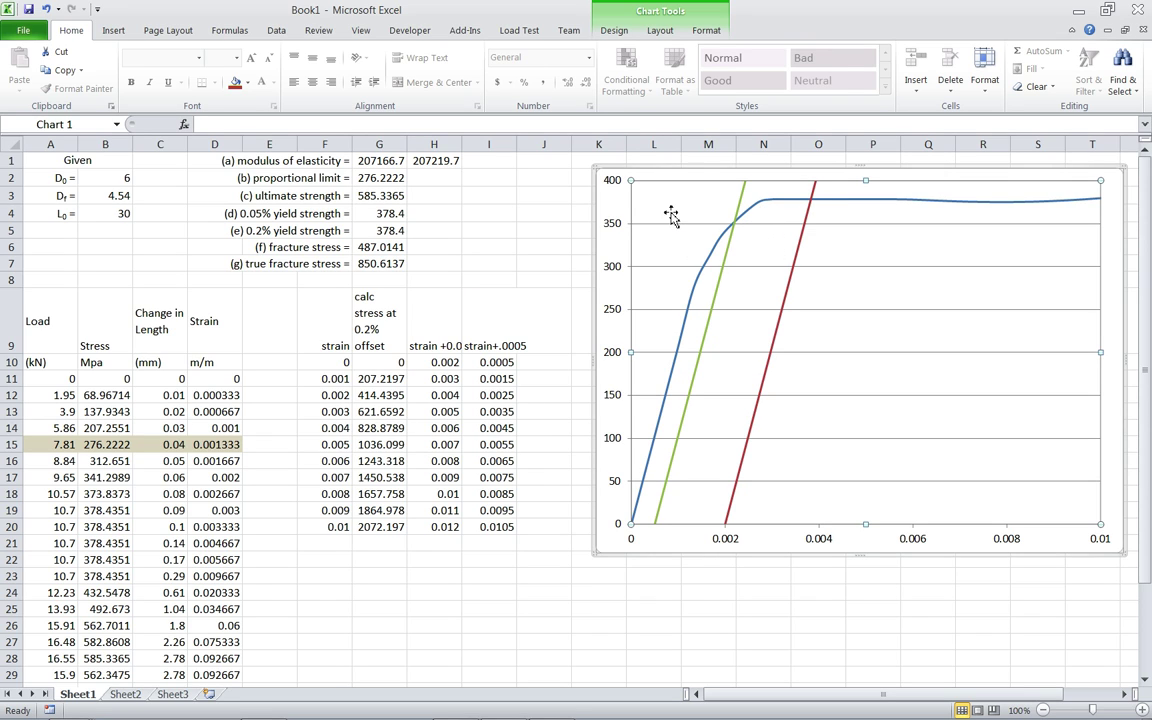
click(374, 230)
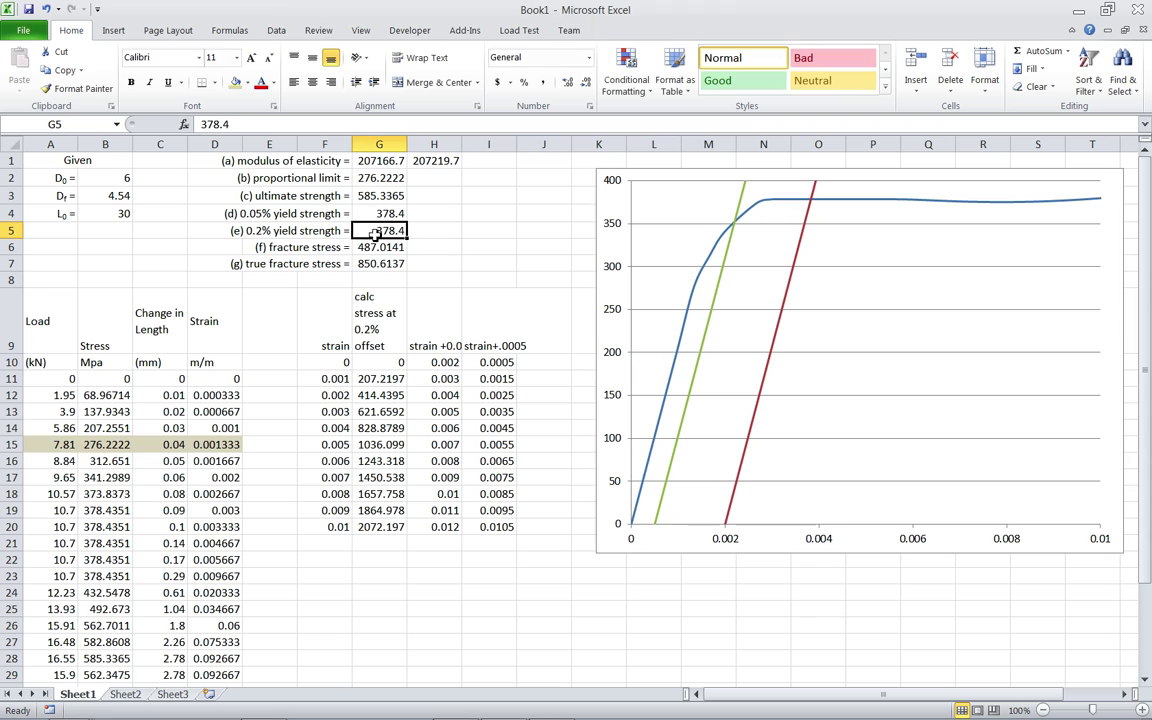
click(376, 214)
click(378, 196)
click(383, 232)
click(360, 213)
click(360, 230)
click(358, 213)
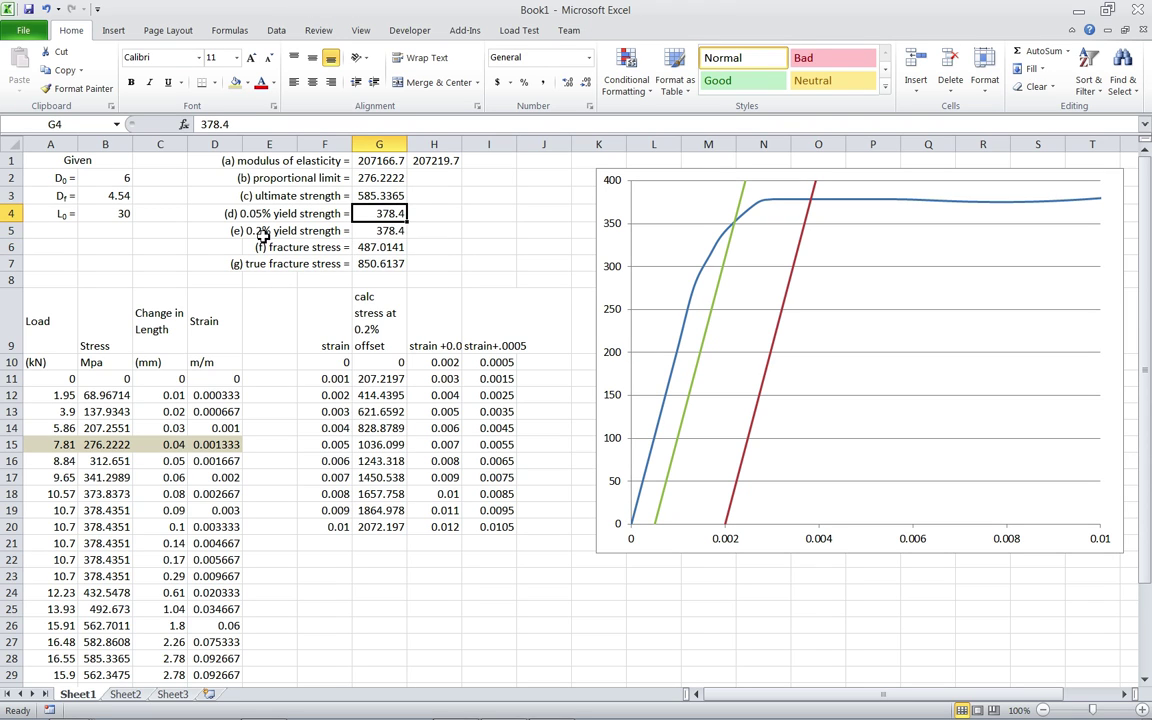
click(262, 232)
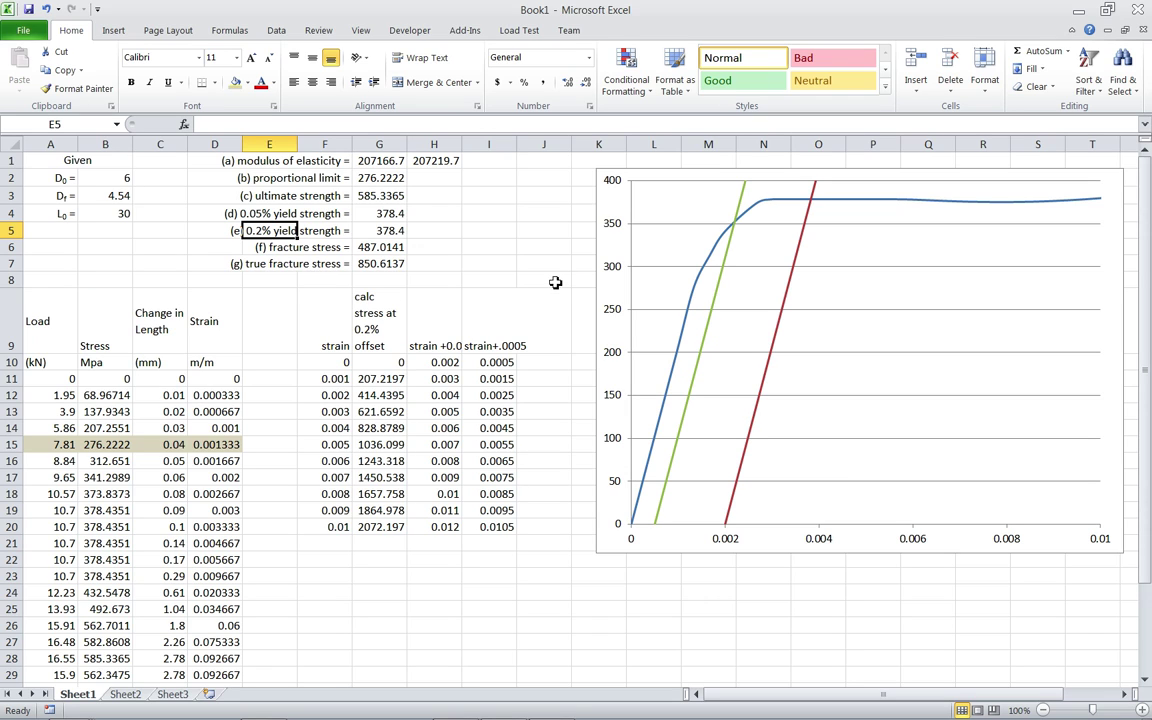